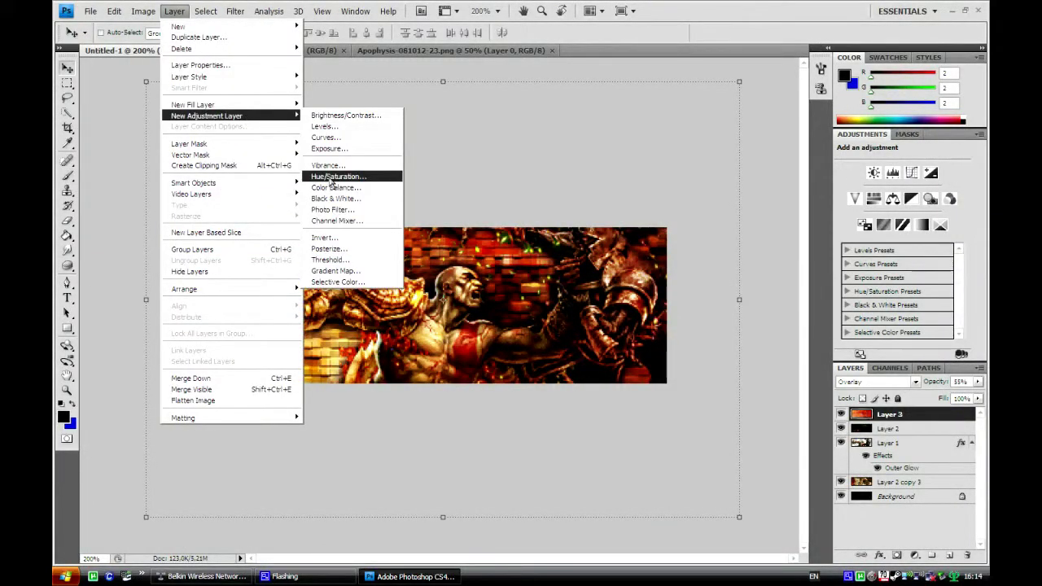
# Create Brightness/Contrast 1 with brightness 15 and contrast 25, toggling it to compare
pyautogui.click(333, 115)
pyautogui.click(586, 138)
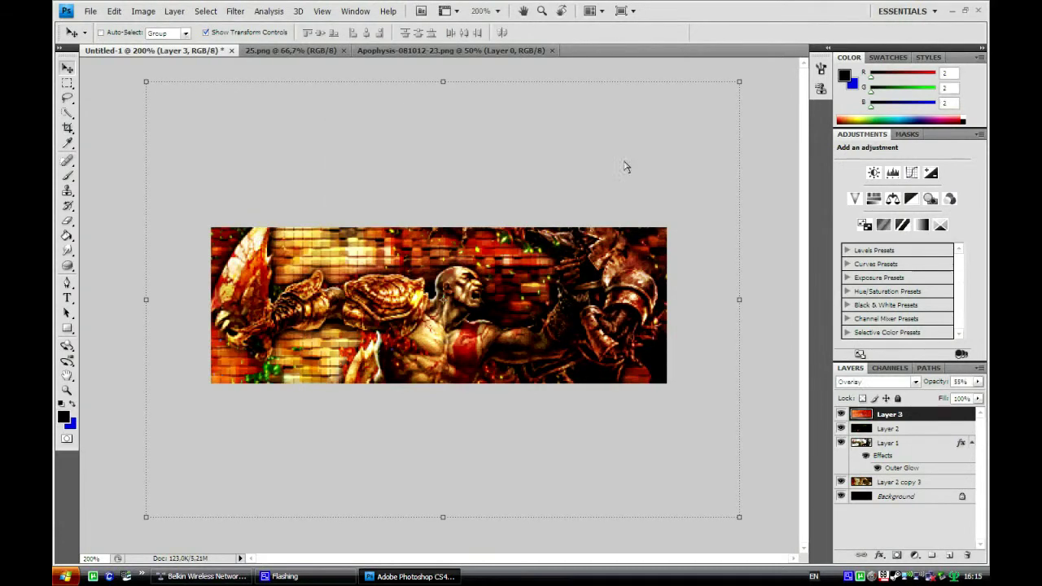
pyautogui.moveTo(902, 181)
pyautogui.mouseDown()
pyautogui.moveTo(877, 186)
pyautogui.moveTo(918, 209)
pyautogui.moveTo(905, 187)
pyautogui.moveTo(925, 188)
pyautogui.moveTo(932, 211)
pyautogui.moveTo(910, 205)
pyautogui.moveTo(916, 187)
pyautogui.mouseUp()
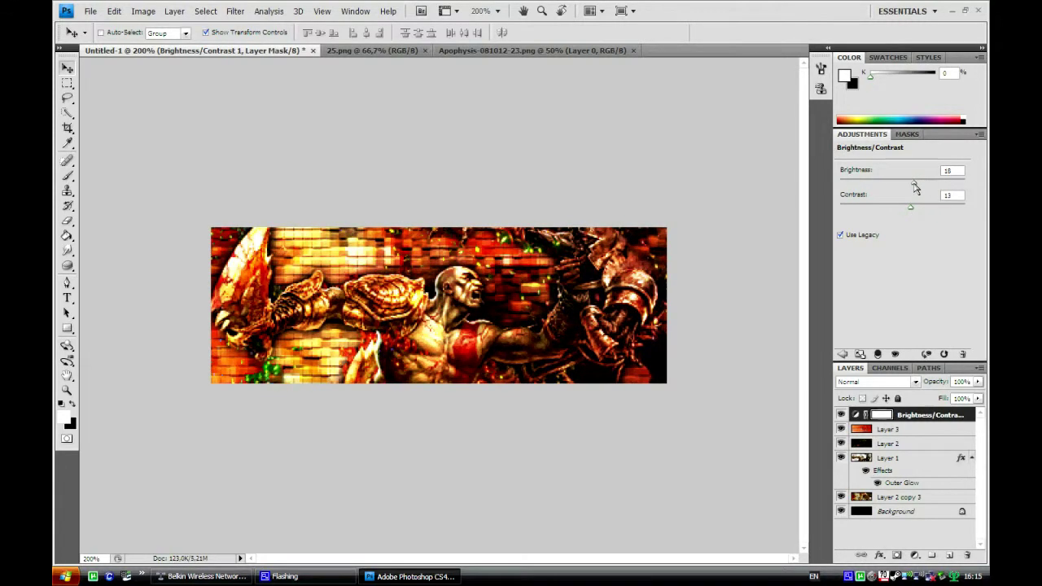
pyautogui.click(841, 416)
pyautogui.moveTo(910, 206); pyautogui.dragTo(917, 210)
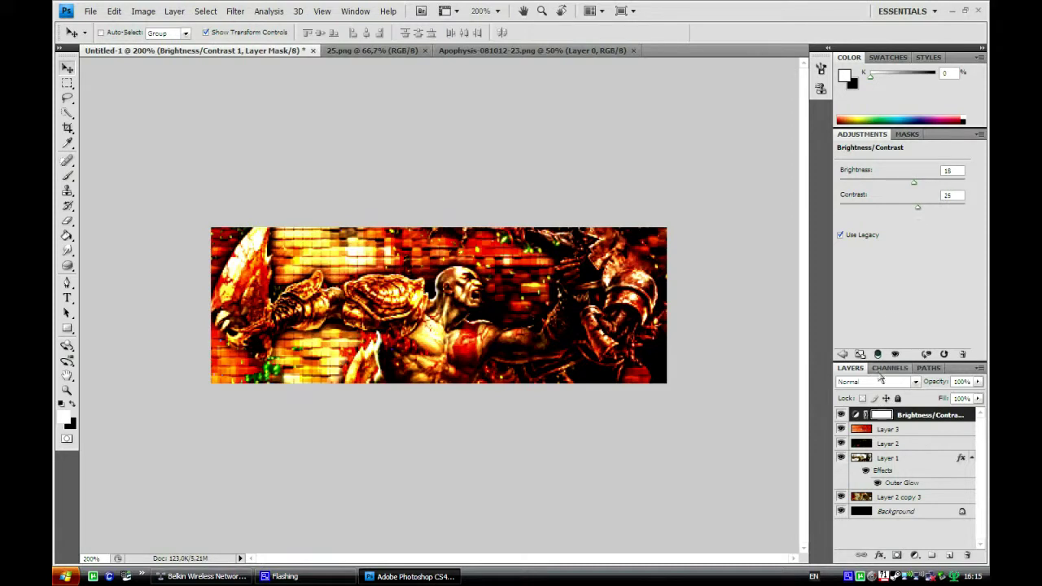
pyautogui.click(841, 415)
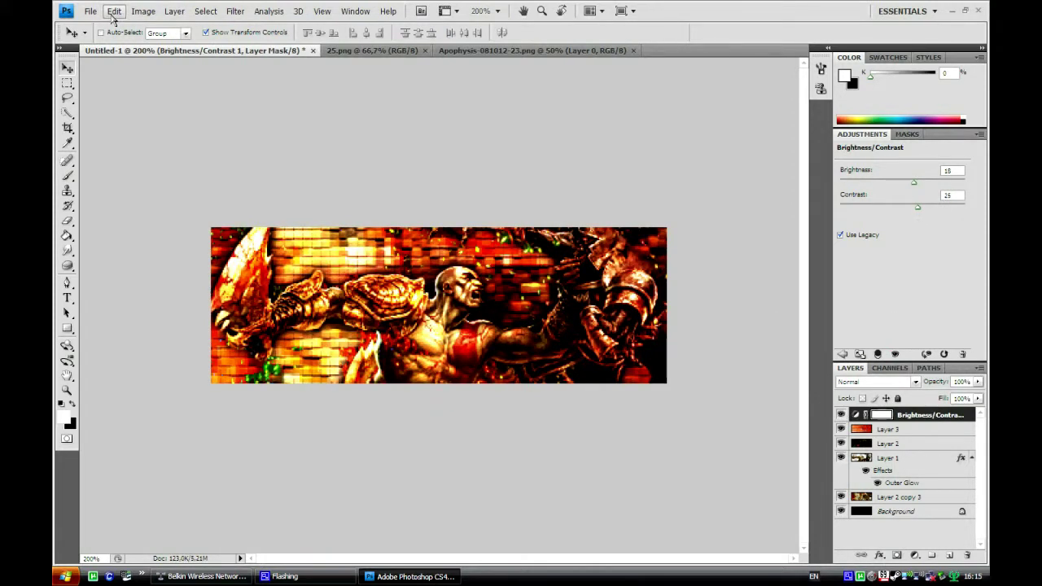
# Add a Gradient Map adjustment layer using the Violet, Orange gradient preset
pyautogui.click(144, 12)
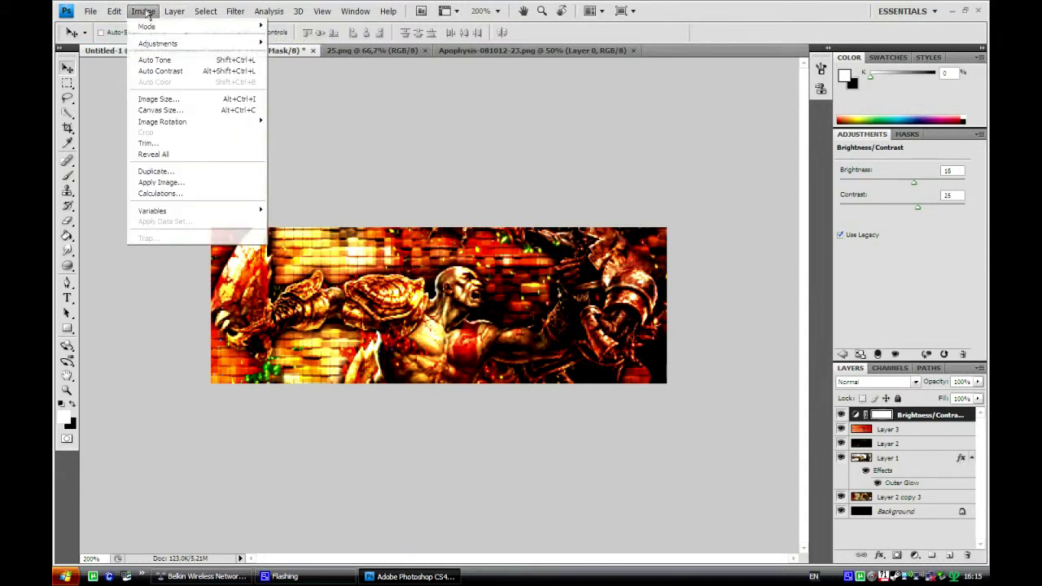
pyautogui.moveTo(206, 116)
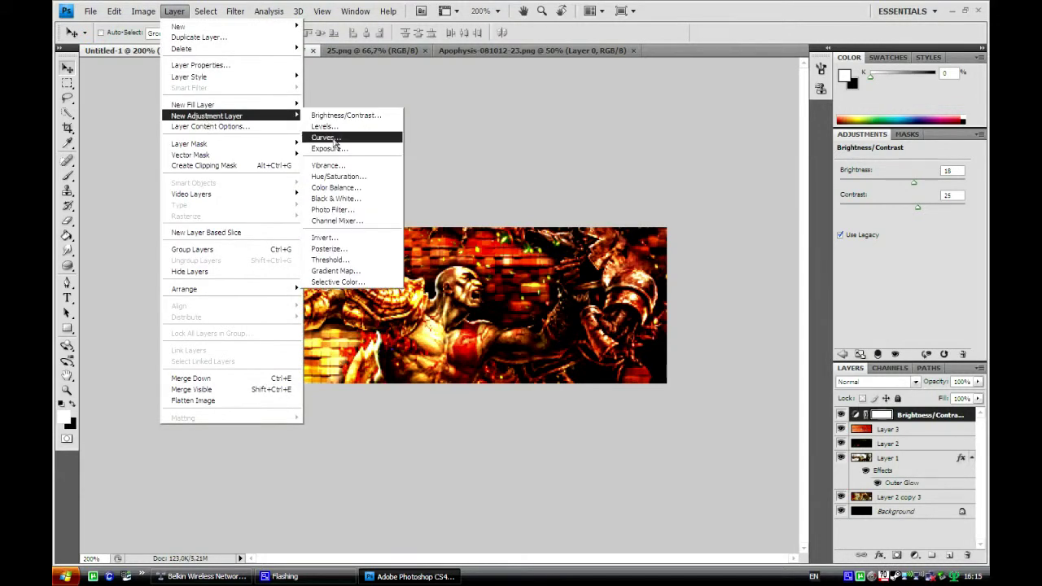
pyautogui.click(341, 271)
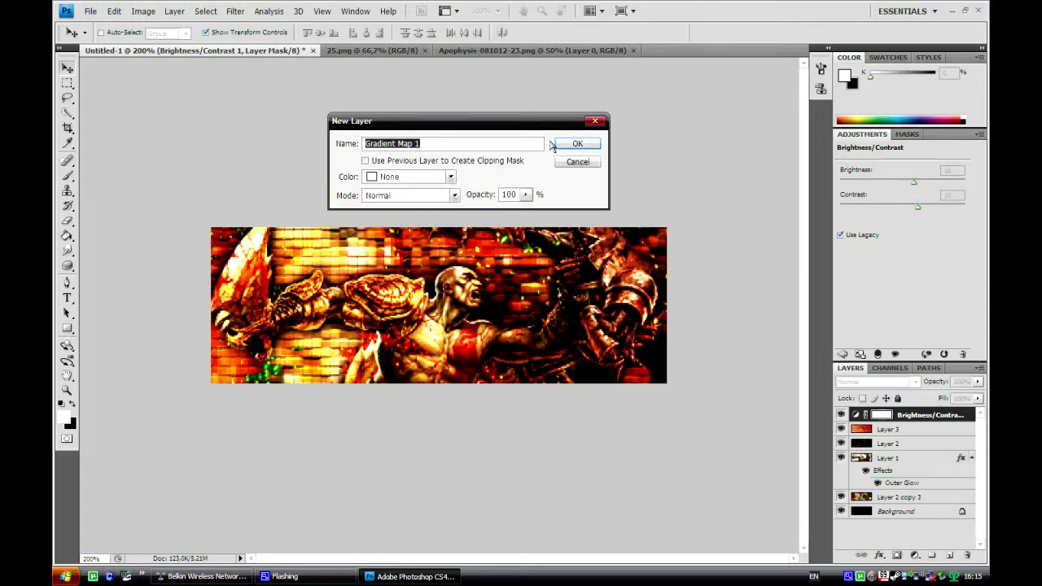
pyautogui.click(565, 144)
pyautogui.click(889, 176)
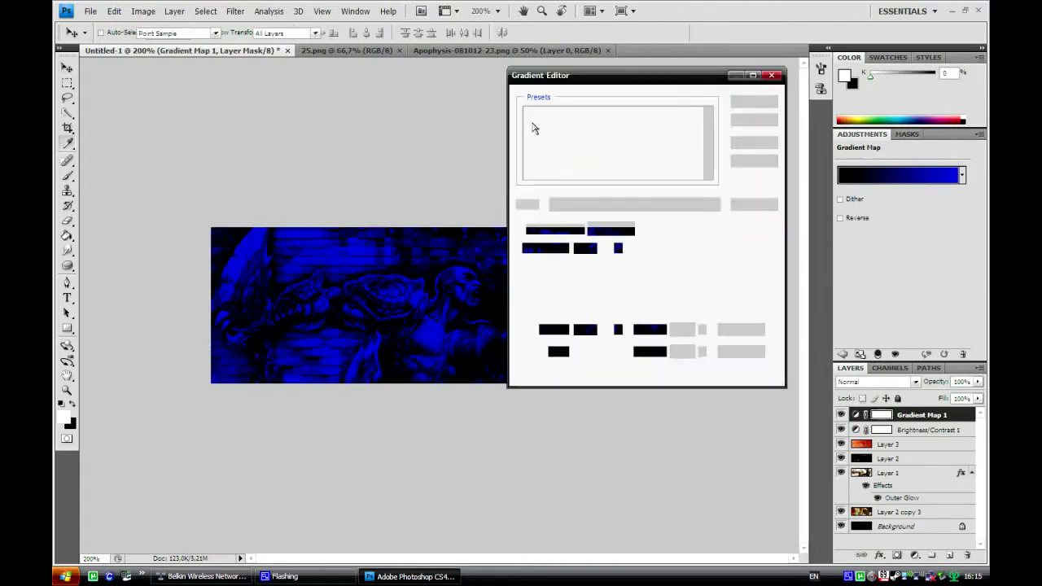
pyautogui.click(625, 122)
pyautogui.click(751, 101)
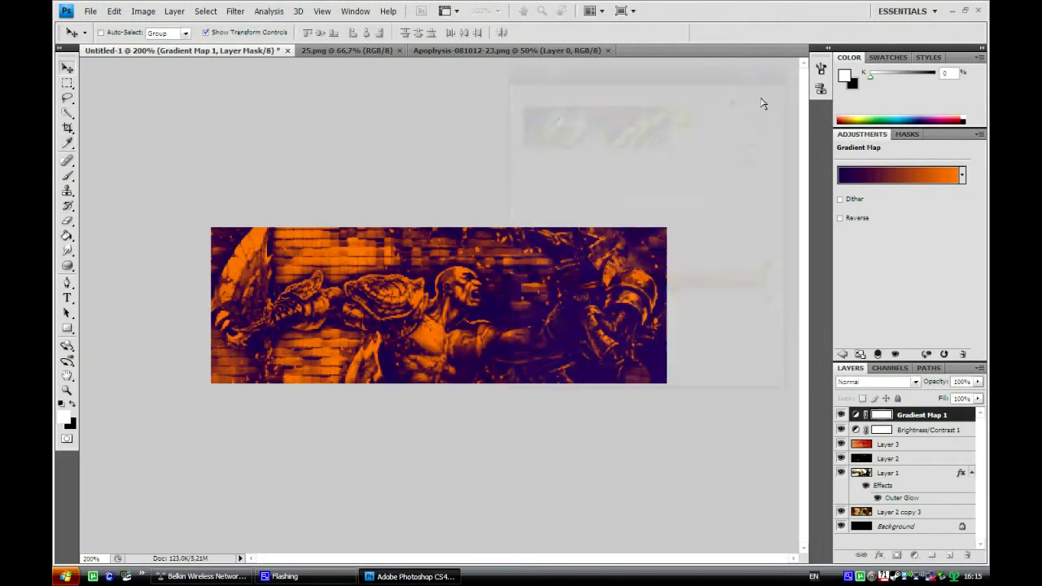
pyautogui.click(842, 218)
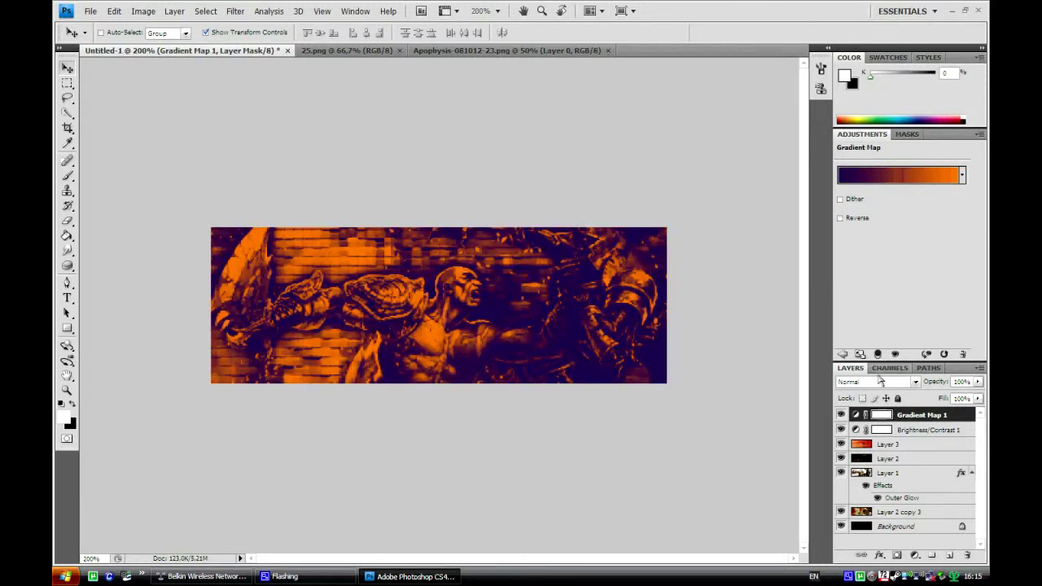
# Cycle the gradient map's blend modes and settle on Lighten
pyautogui.click(876, 382)
pyautogui.click(853, 130)
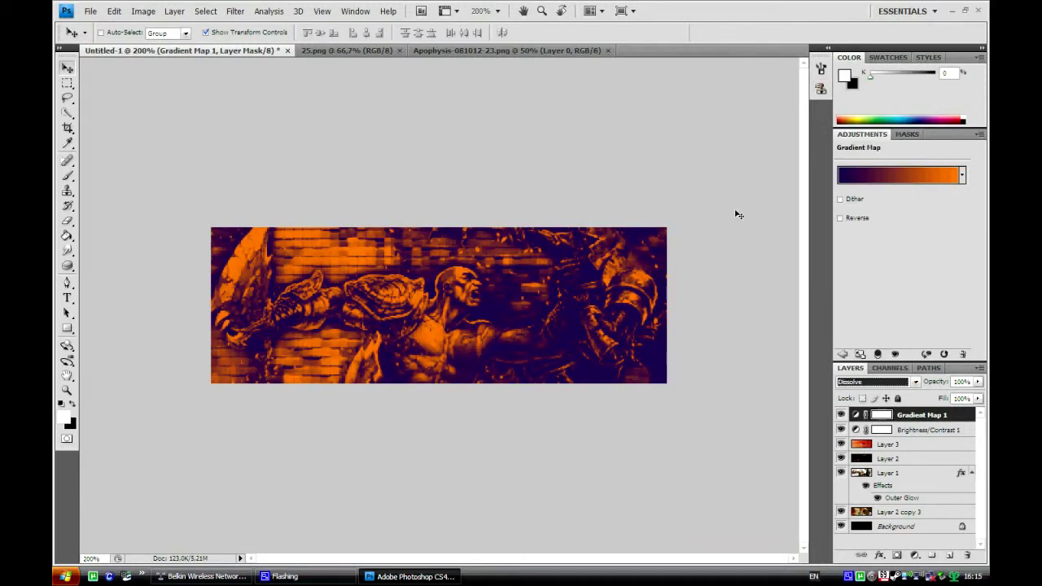
pyautogui.press('Down')
pyautogui.press('Down')
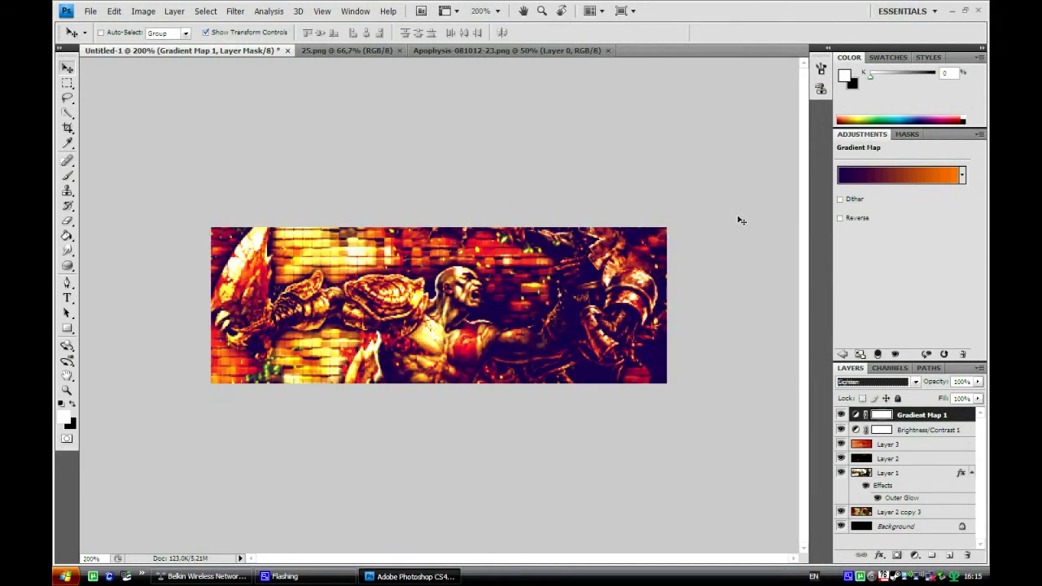
pyautogui.press('Down')
pyautogui.press('Up')
pyautogui.press('Down')
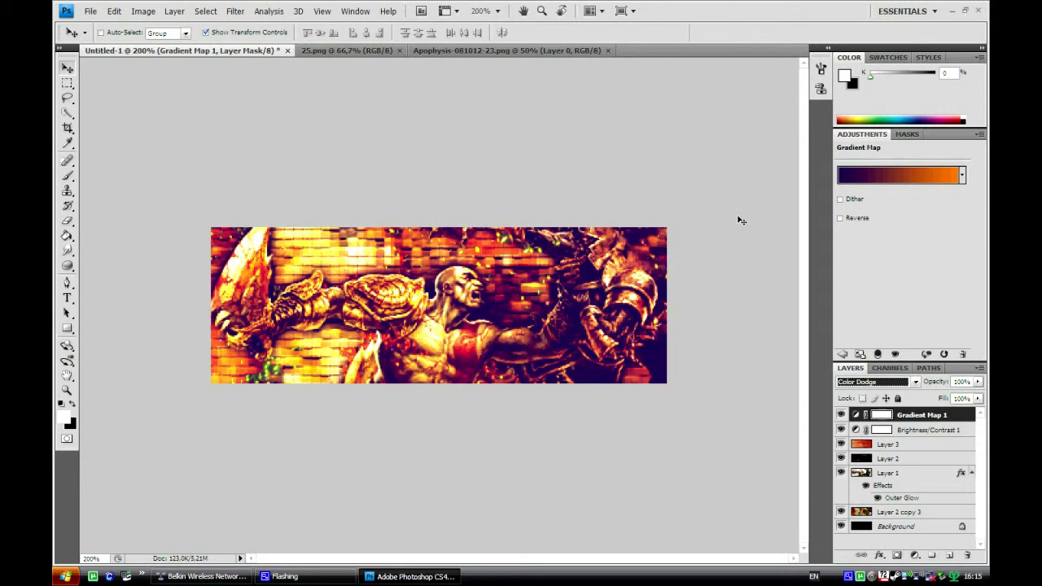
pyautogui.press('Up')
pyautogui.press('Down')
pyautogui.press('Up')
pyautogui.press('Down')
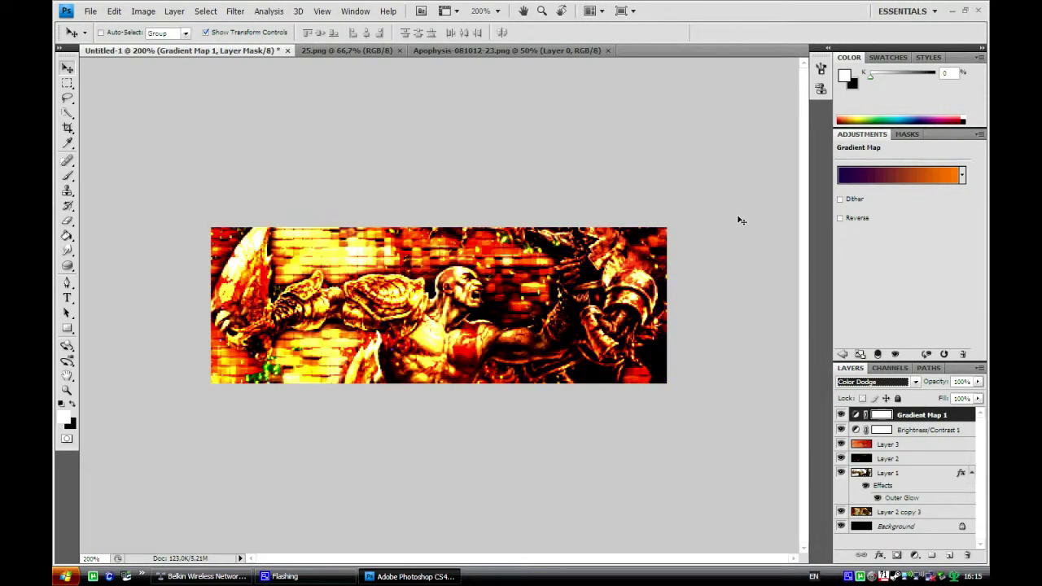
pyautogui.press('Down')
pyautogui.press('Down')
pyautogui.press('Down')
pyautogui.press('Down')
pyautogui.press('Down')
pyautogui.press('Down')
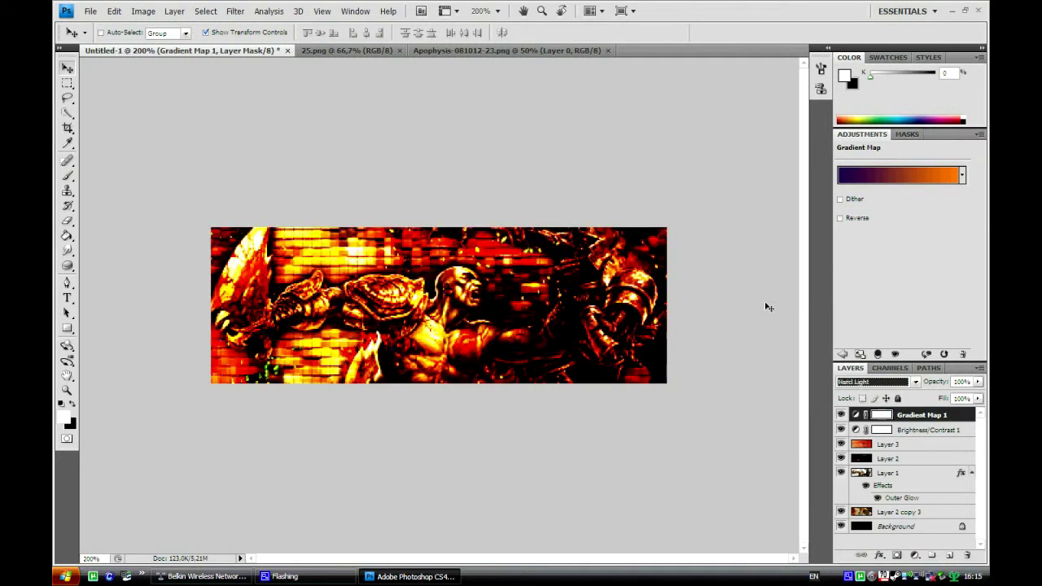
pyautogui.press('Down')
pyautogui.press('Down')
pyautogui.press('Down')
pyautogui.press('Down')
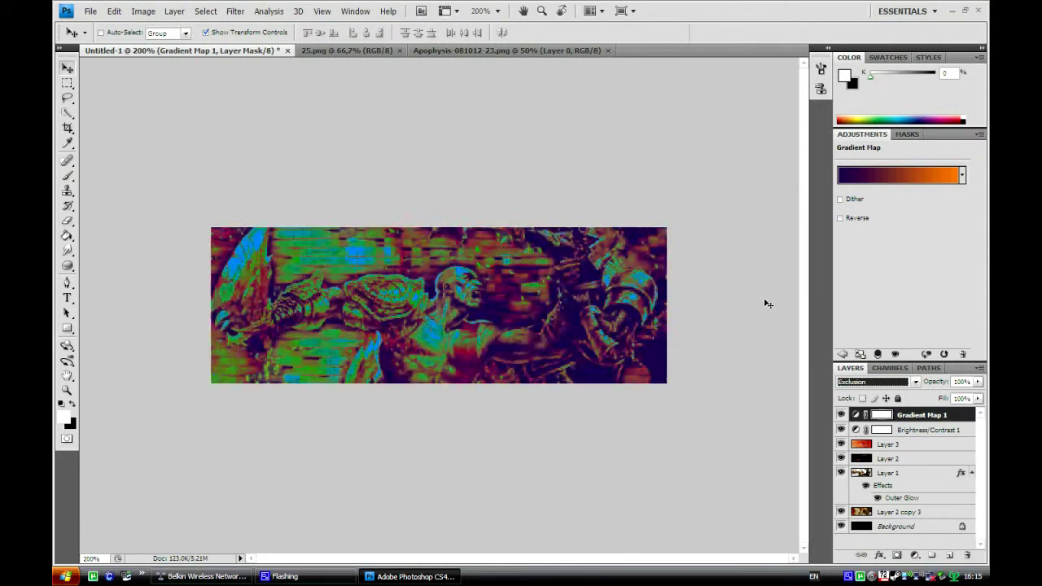
pyautogui.press('Down')
pyautogui.press('Up')
pyautogui.press('Up')
pyautogui.press('Up')
pyautogui.press('Up')
pyautogui.press('Up')
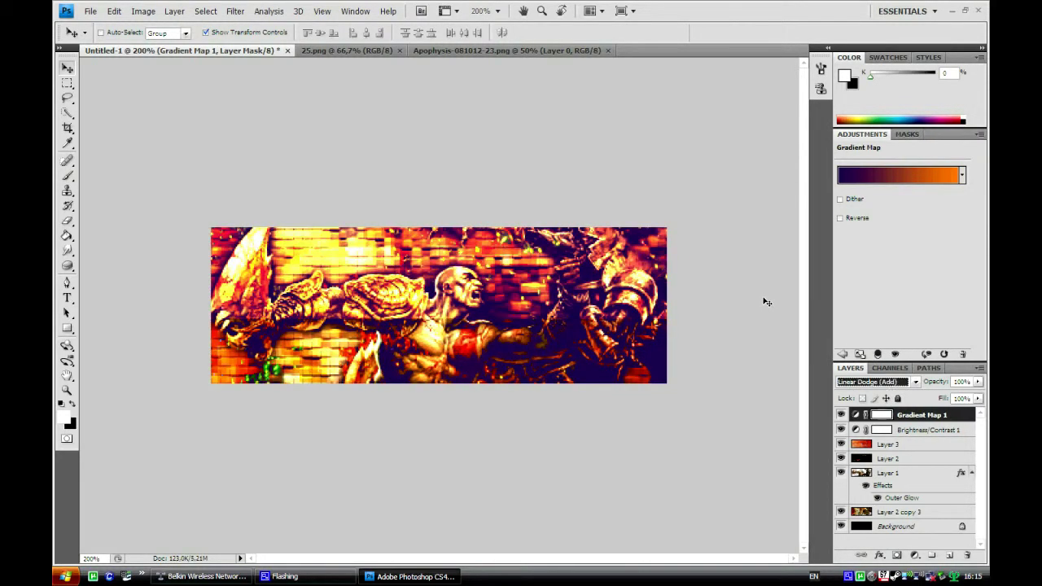
pyautogui.press('Up')
pyautogui.press('Up')
pyautogui.press('Up')
pyautogui.press('Up')
pyautogui.press('Up')
pyautogui.press('Up')
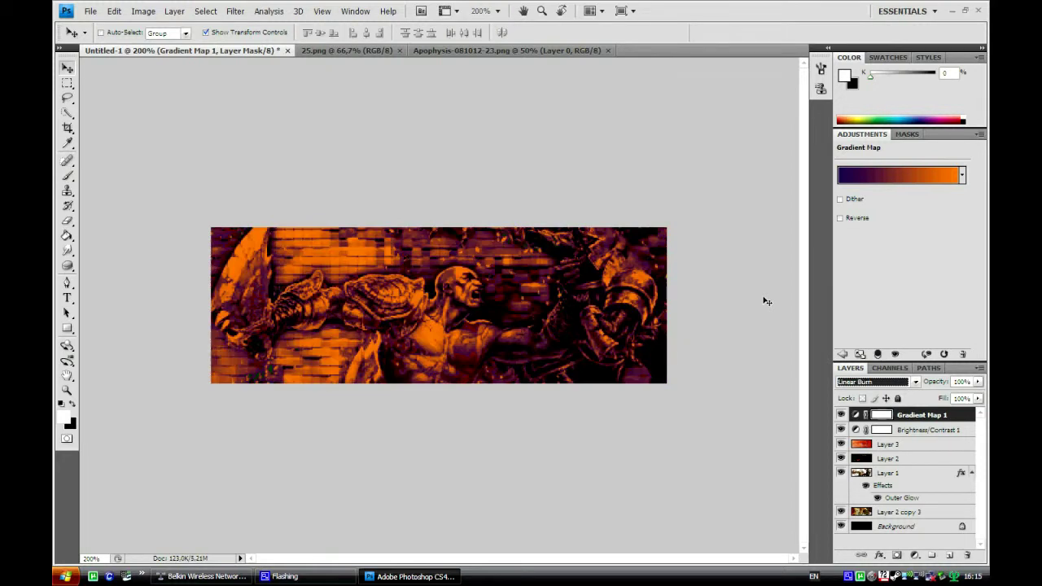
pyautogui.press('Up')
pyautogui.press('Down')
pyautogui.press('Down')
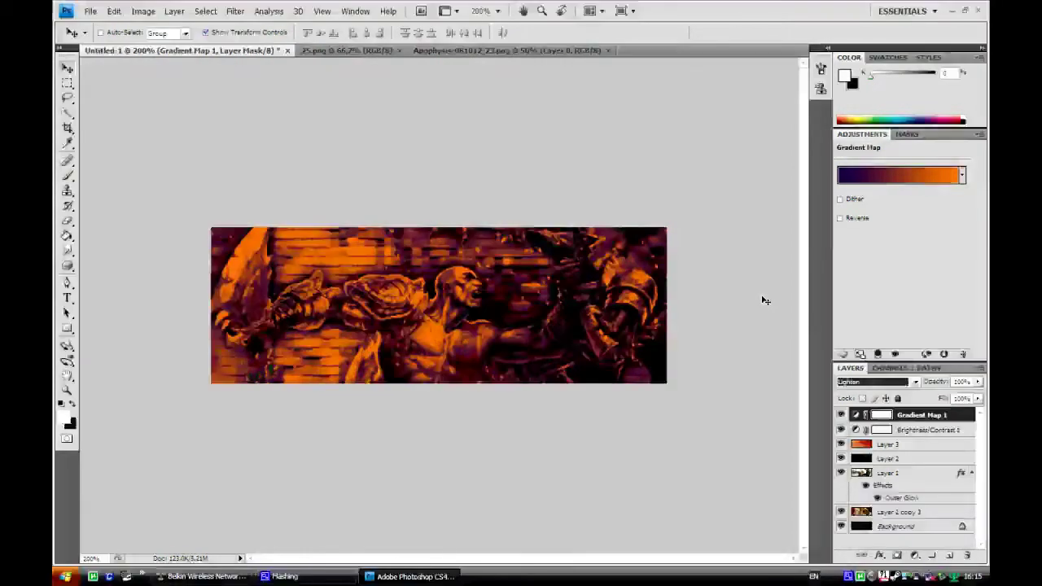
pyautogui.press('Down')
# Lower the gradient map's opacity to 71%
pyautogui.click(976, 382)
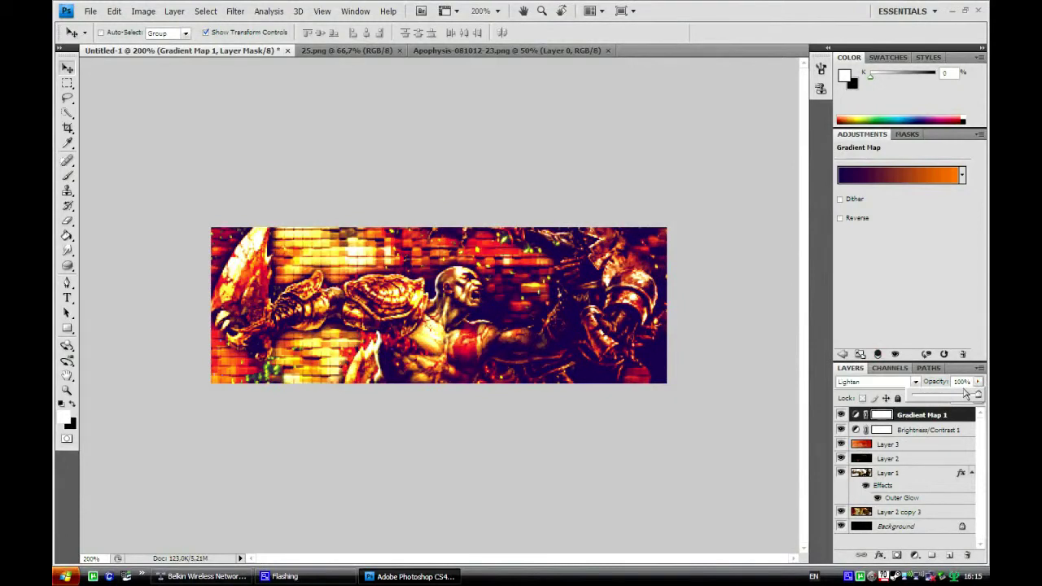
pyautogui.moveTo(965, 395)
pyautogui.mouseDown()
pyautogui.moveTo(923, 394)
pyautogui.moveTo(961, 393)
pyautogui.mouseUp()
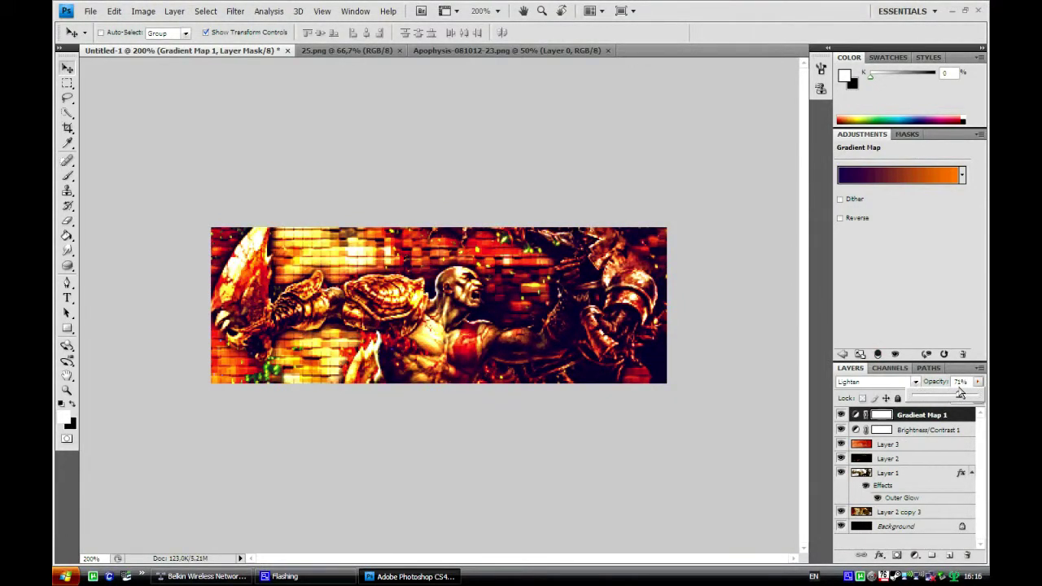
pyautogui.click(976, 383)
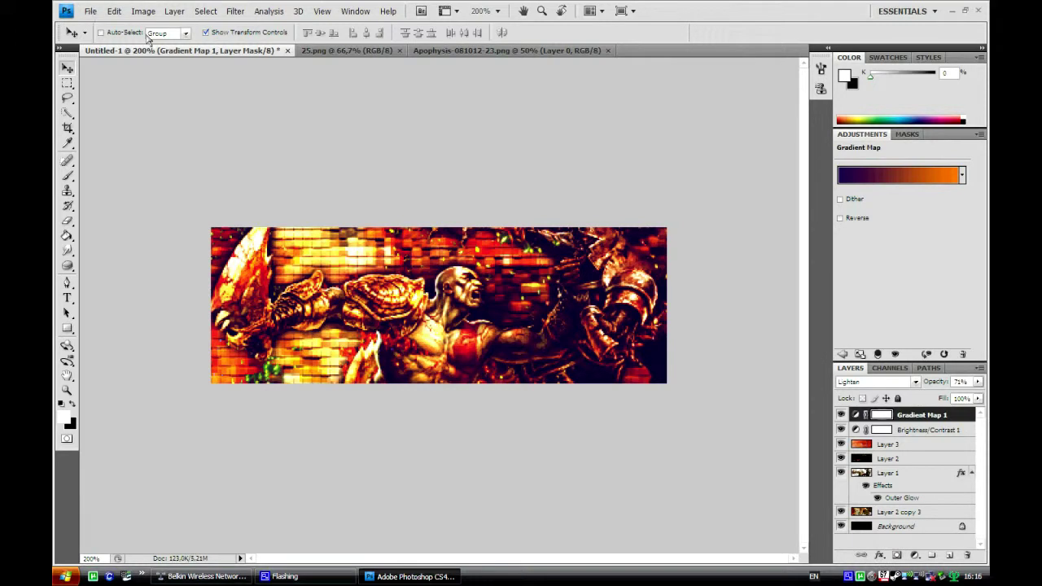
# Add a Black & White adjustment layer and drag it below Brightness/Contrast 1
pyautogui.click(90, 10)
pyautogui.click(91, 10)
pyautogui.click(175, 11)
pyautogui.moveTo(206, 116)
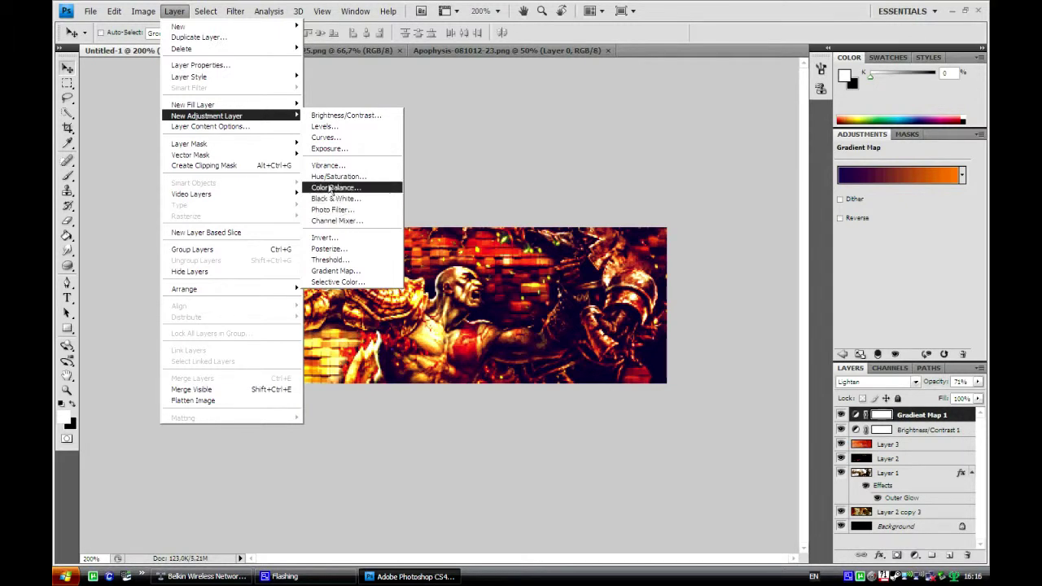
pyautogui.click(332, 199)
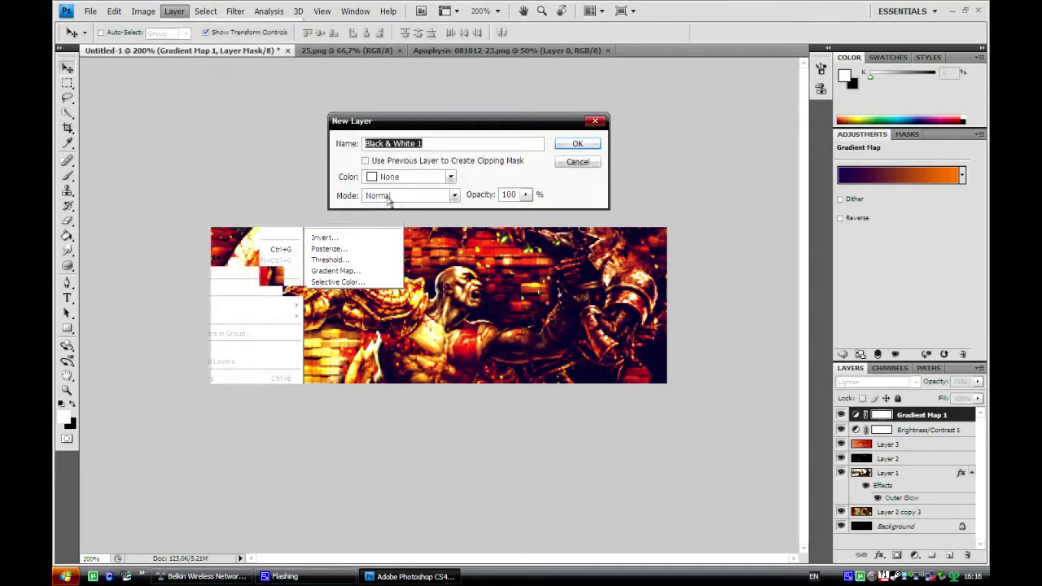
pyautogui.click(578, 140)
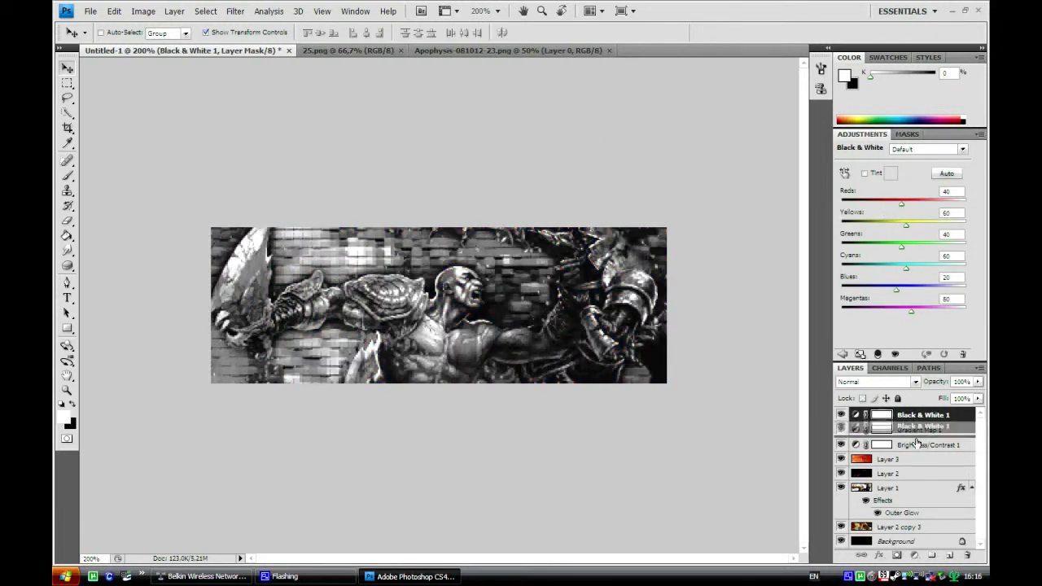
pyautogui.moveTo(915, 417); pyautogui.dragTo(905, 436)
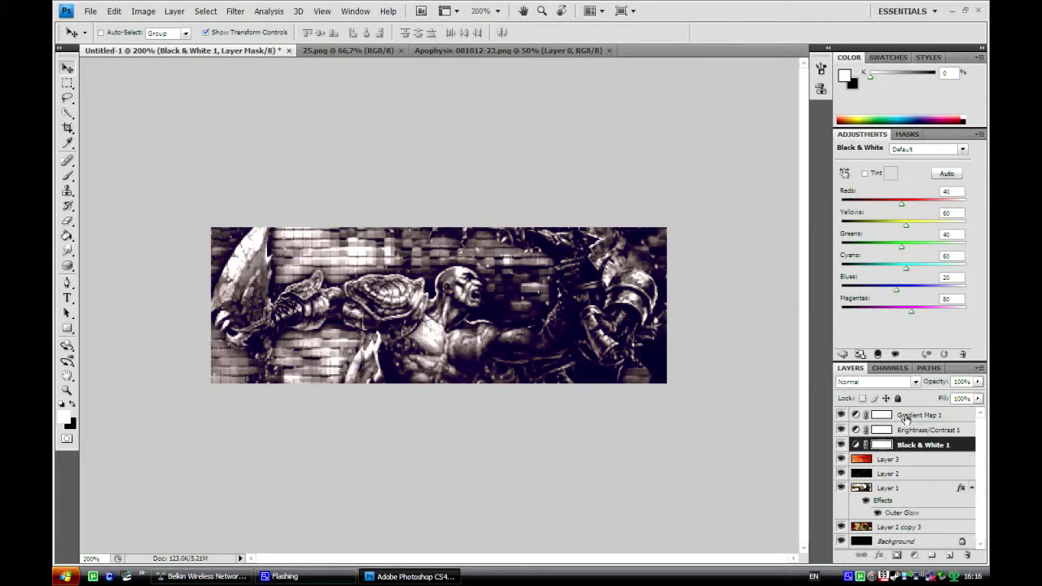
# Try Gradient Map 1 in blend modes from Normal through Linear Burn to Pin Light, at full opacity
pyautogui.click(905, 416)
pyautogui.click(907, 382)
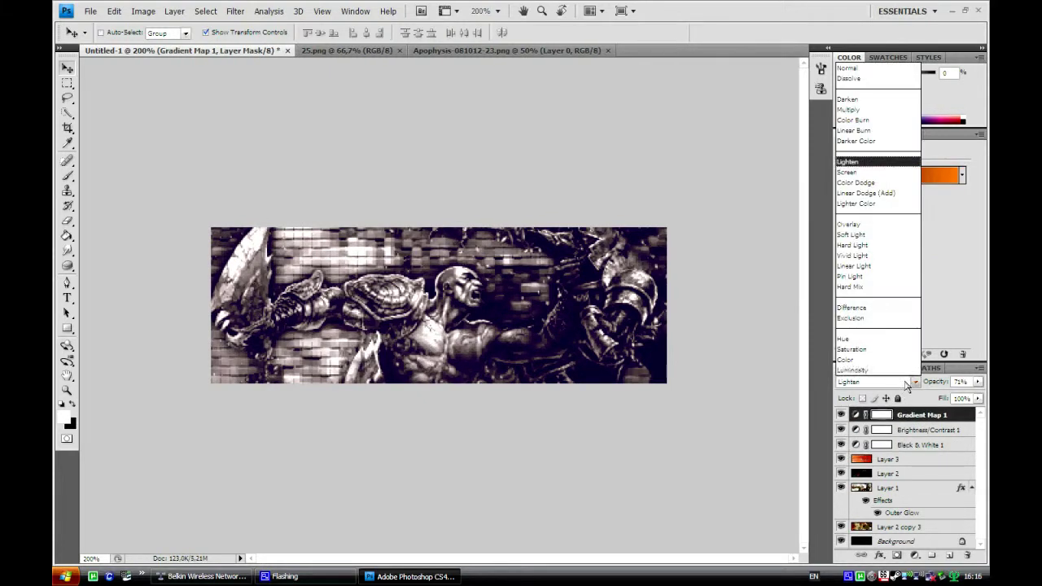
pyautogui.click(851, 68)
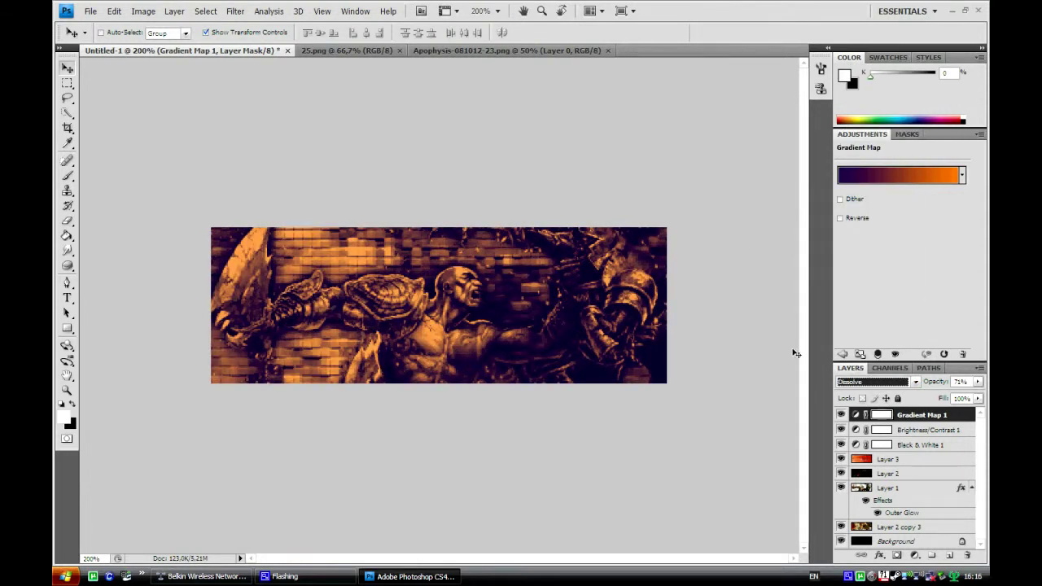
pyautogui.press('Down')
pyautogui.press('Down')
pyautogui.press('Down')
pyautogui.press('Down')
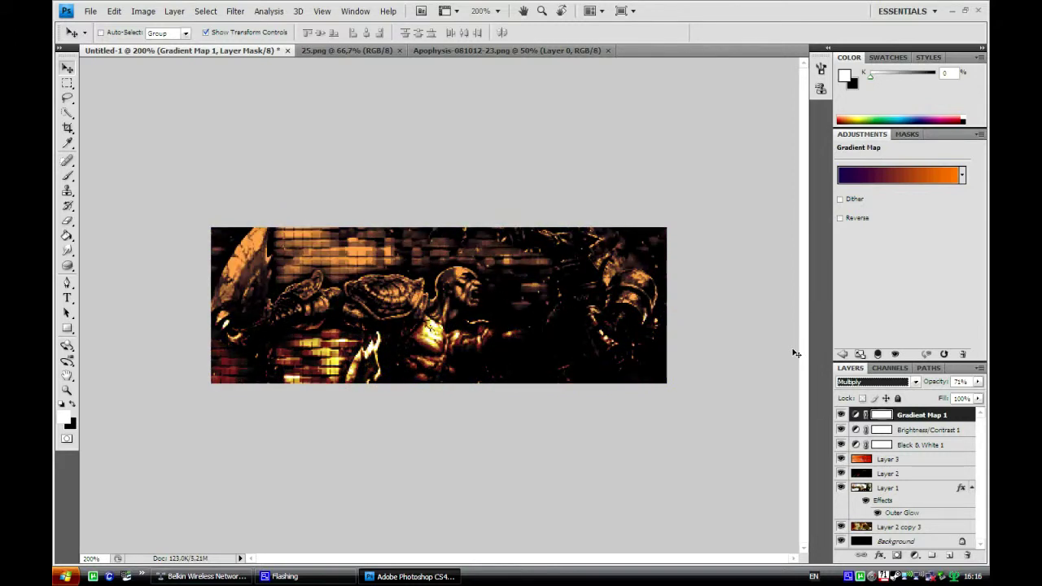
pyautogui.press('Down')
pyautogui.press('Up')
pyautogui.press('Down')
pyautogui.press('Down')
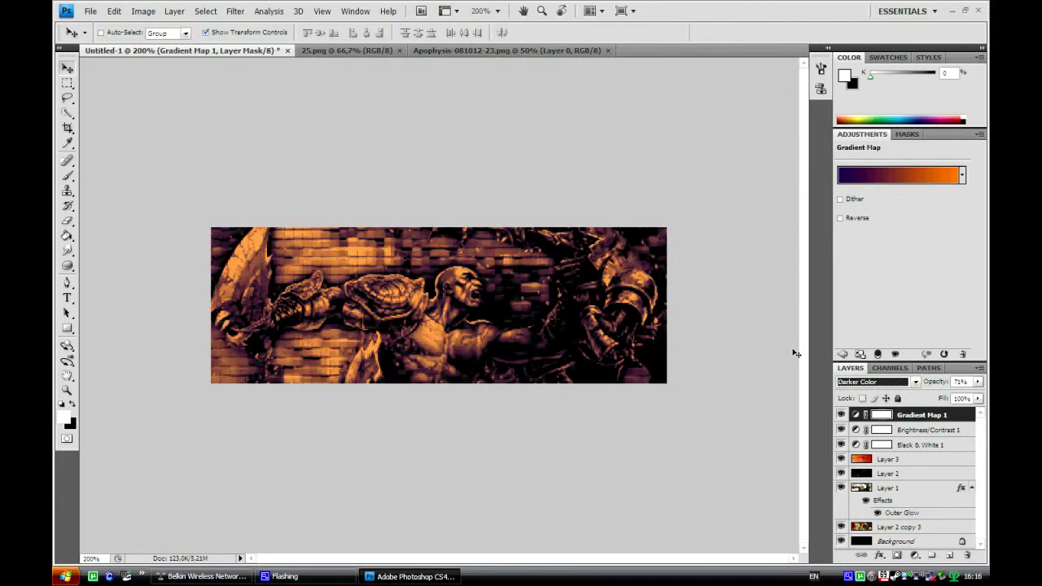
pyautogui.press('Down')
pyautogui.press('Down')
pyautogui.press('Down')
pyautogui.press('Down')
pyautogui.press('Down')
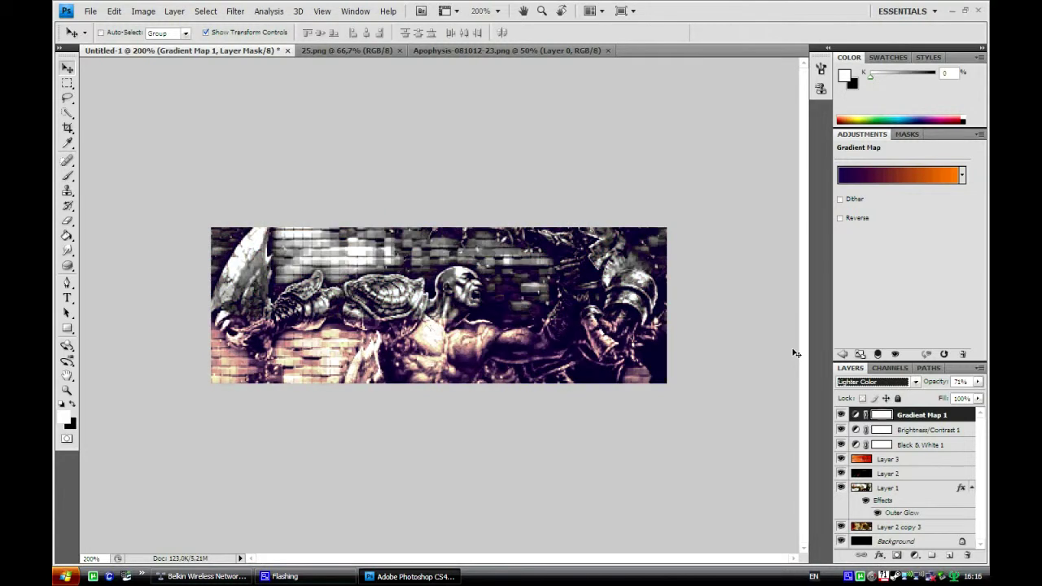
pyautogui.press('Down')
pyautogui.press('Down')
pyautogui.press('Down')
pyautogui.press('Down')
pyautogui.press('Down')
pyautogui.press('Down')
pyautogui.press('Down')
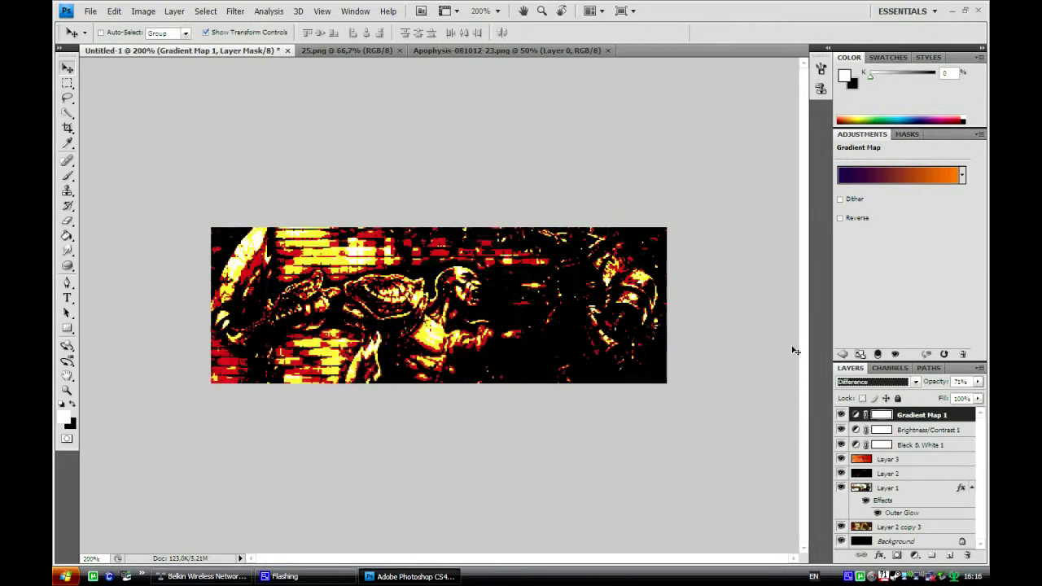
pyautogui.press('Down')
pyautogui.press('Down')
pyautogui.click(977, 382)
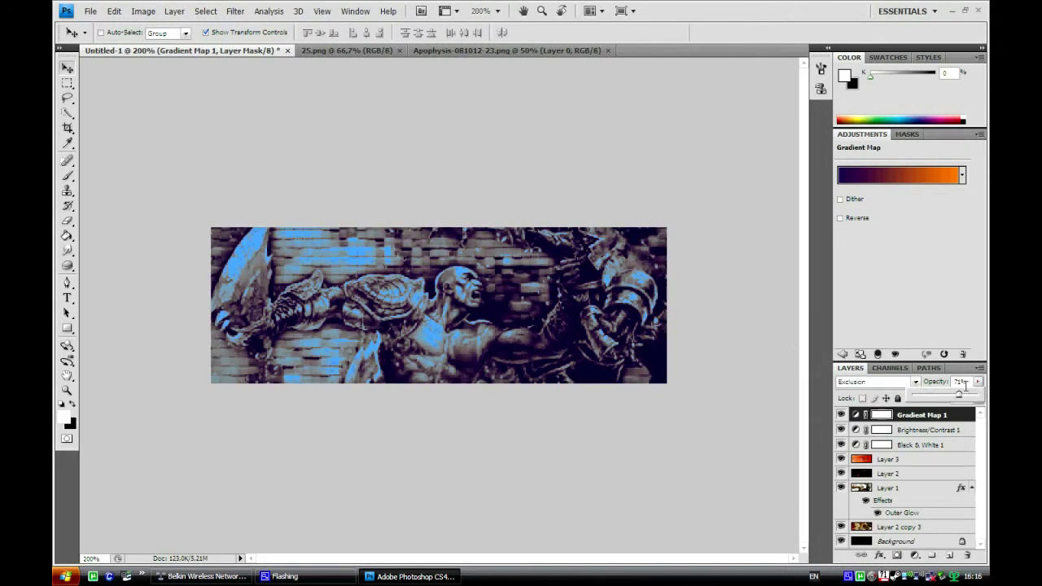
pyautogui.moveTo(962, 395); pyautogui.dragTo(978, 394)
# Settle Gradient Map 1 on Multiply blending at about 76% opacity
pyautogui.click(901, 382)
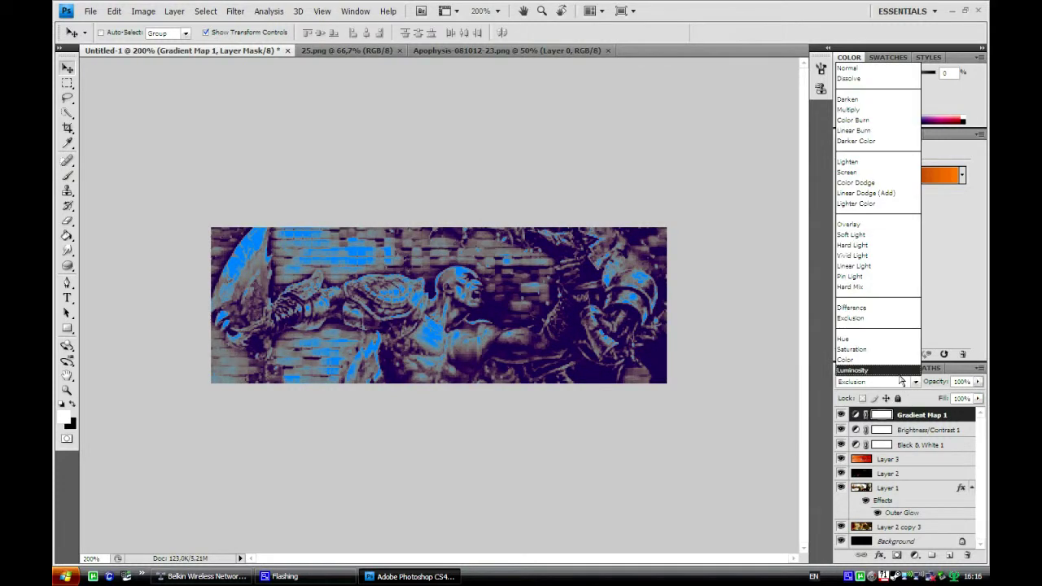
pyautogui.click(858, 86)
pyautogui.press('Down')
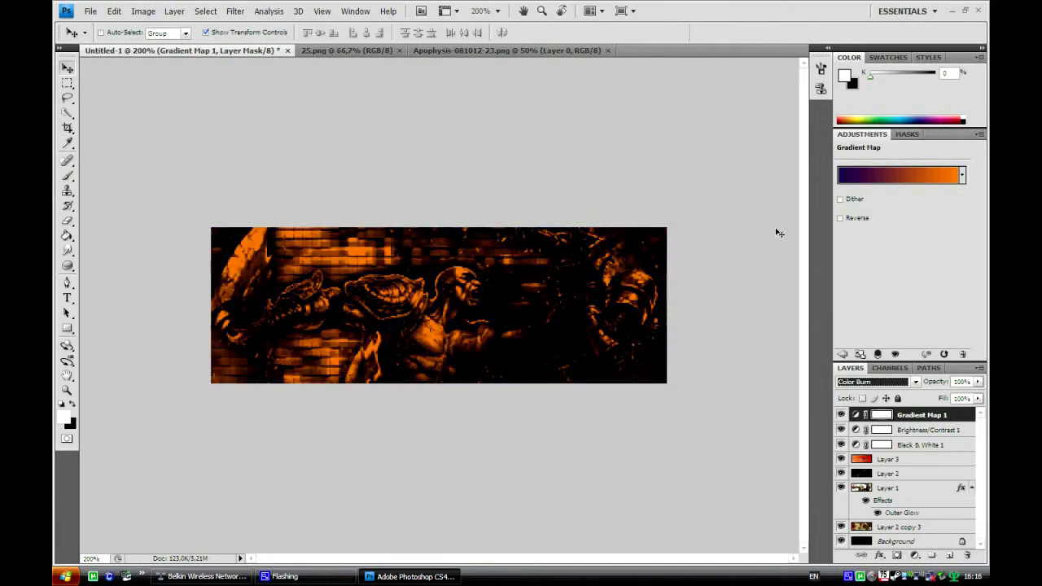
pyautogui.press('Down')
pyautogui.press('Down')
pyautogui.press('Down')
pyautogui.press('Down')
pyautogui.press('Down')
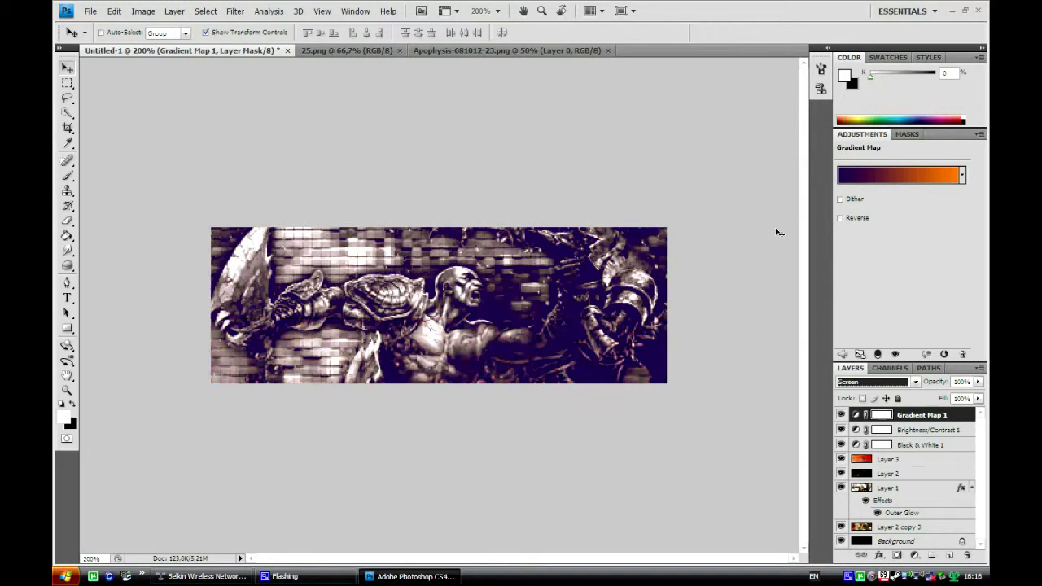
pyautogui.press('Up')
pyautogui.press('Up')
pyautogui.press('Up')
pyautogui.press('Up')
pyautogui.press('Up')
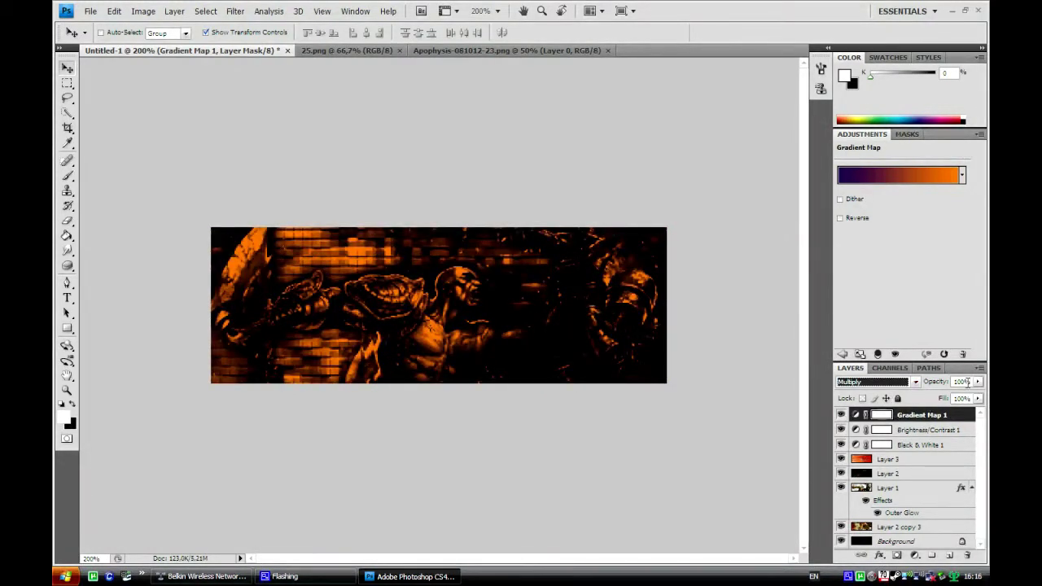
pyautogui.click(977, 382)
pyautogui.moveTo(975, 396); pyautogui.dragTo(963, 397)
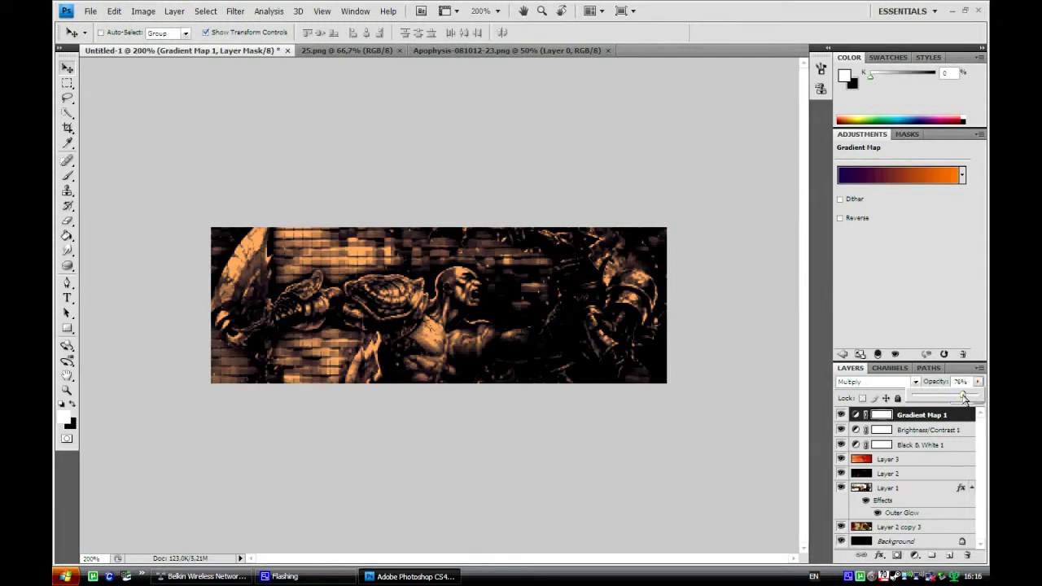
pyautogui.hotkey('alt', '[')
pyautogui.hotkey('alt', '[')
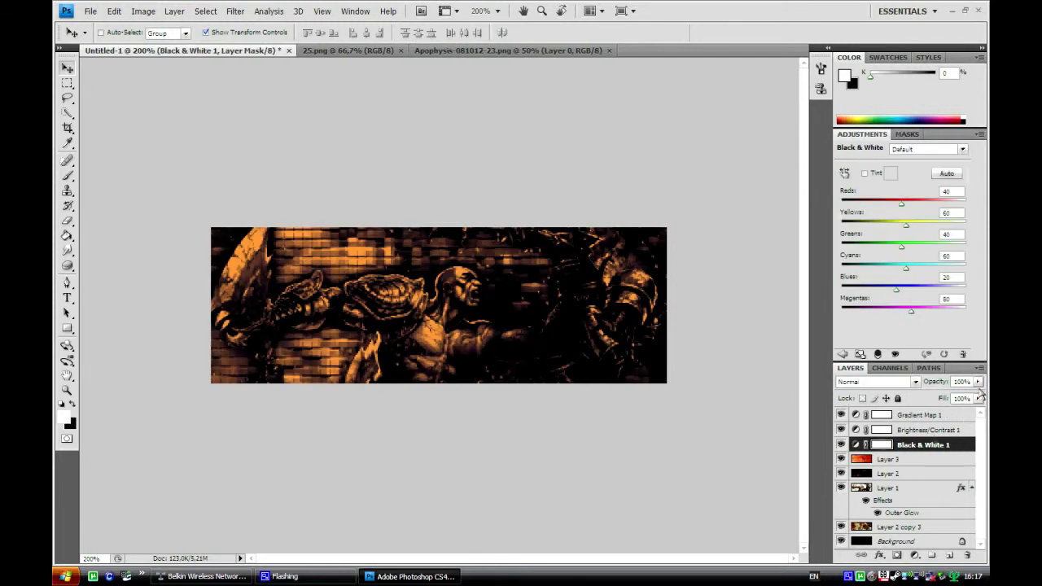
# Lower Black & White 1 to 75% opacity and check the whole banner
pyautogui.click(977, 382)
pyautogui.moveTo(976, 396)
pyautogui.mouseDown()
pyautogui.moveTo(921, 397)
pyautogui.moveTo(965, 394)
pyautogui.mouseUp()
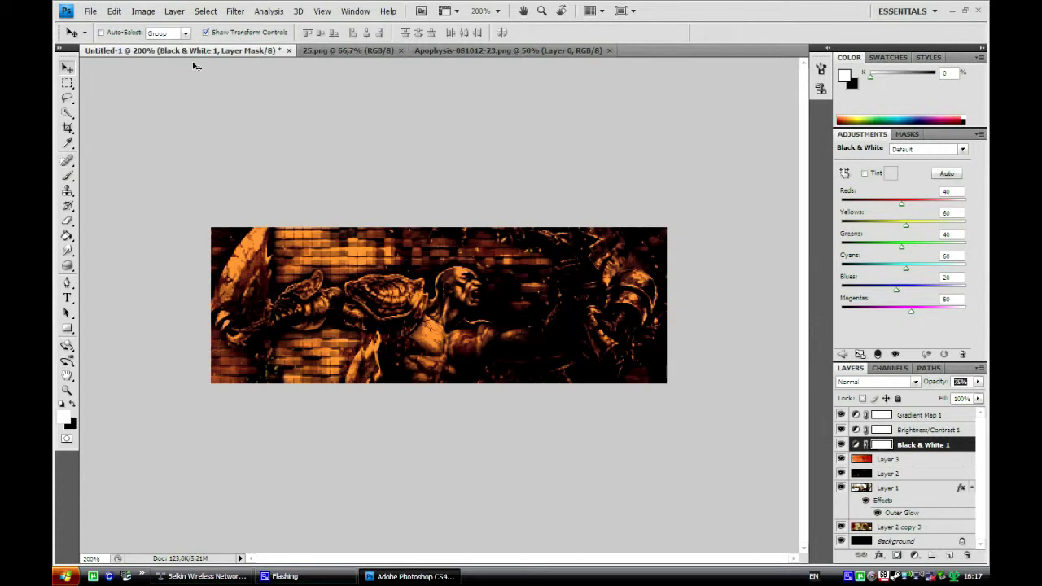
pyautogui.hotkey('ctrl', '-')
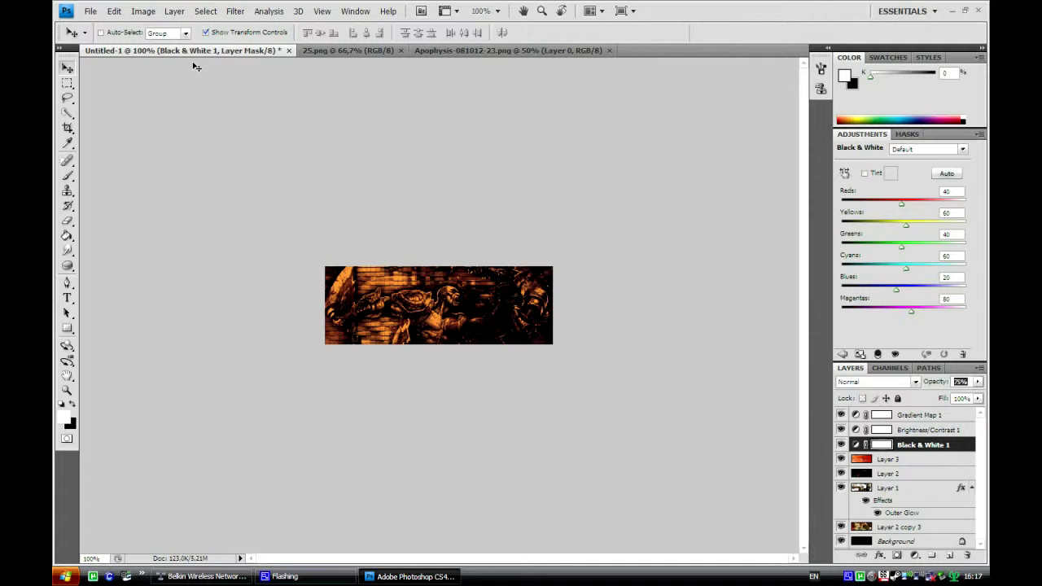
pyautogui.hotkey('ctrl', '+')
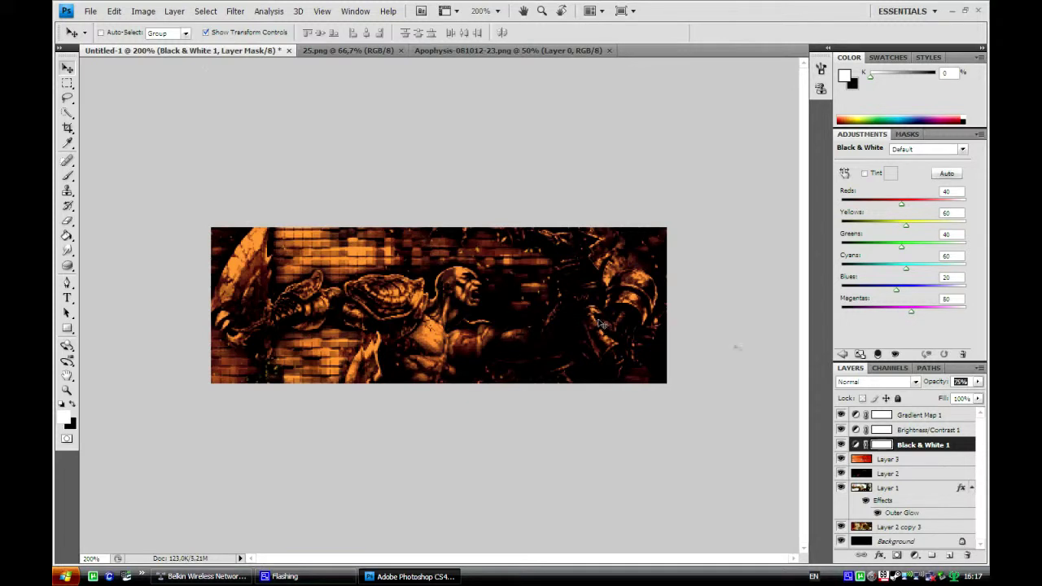
# Check Layer 2 and Layer 3, then reselect Black & White 1 with the Eraser ready
pyautogui.rightClick(920, 447)
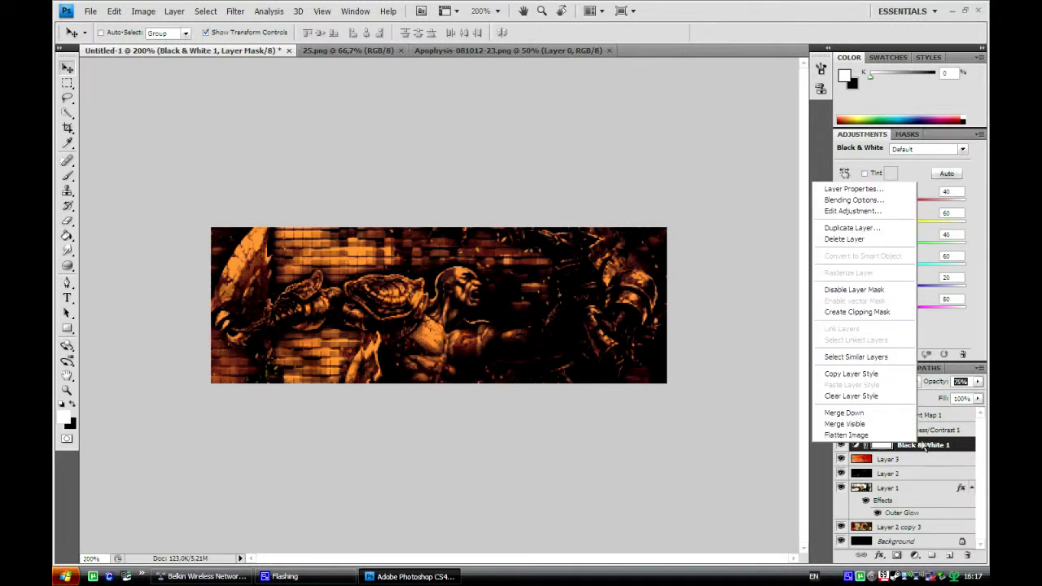
pyautogui.click(924, 449)
pyautogui.click(901, 473)
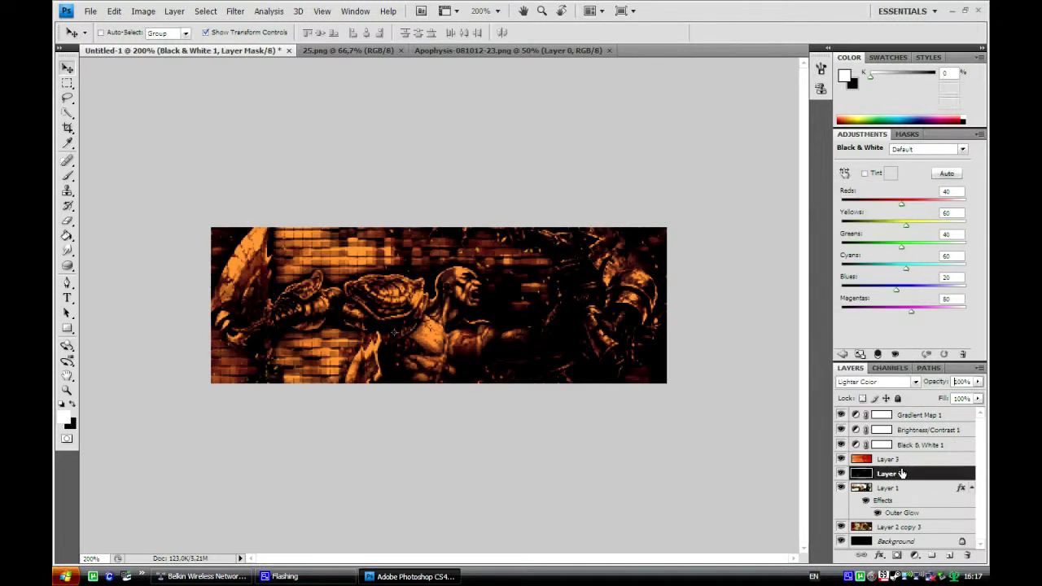
pyautogui.click(902, 459)
pyautogui.click(920, 446)
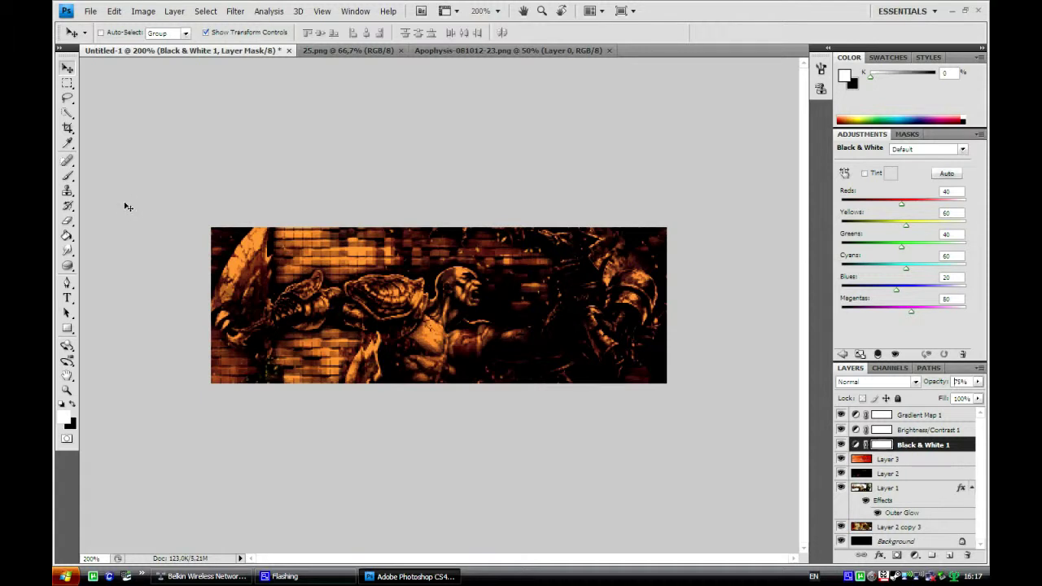
pyautogui.click(68, 220)
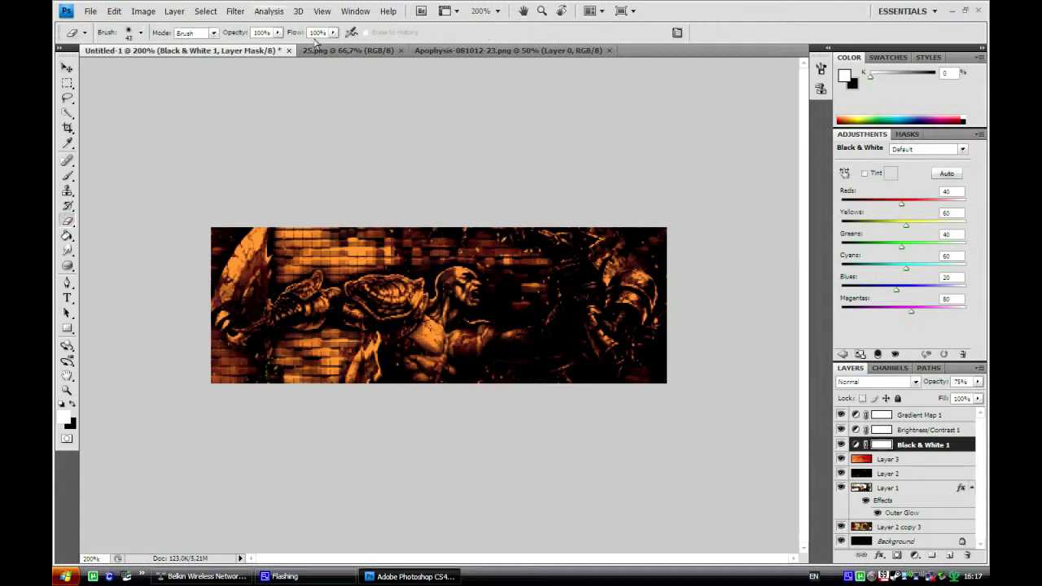
# Set the Eraser to 44% opacity and softly erase the Black & White 1 mask over Kratos
pyautogui.click(278, 32)
pyautogui.moveTo(284, 45); pyautogui.dragTo(242, 49)
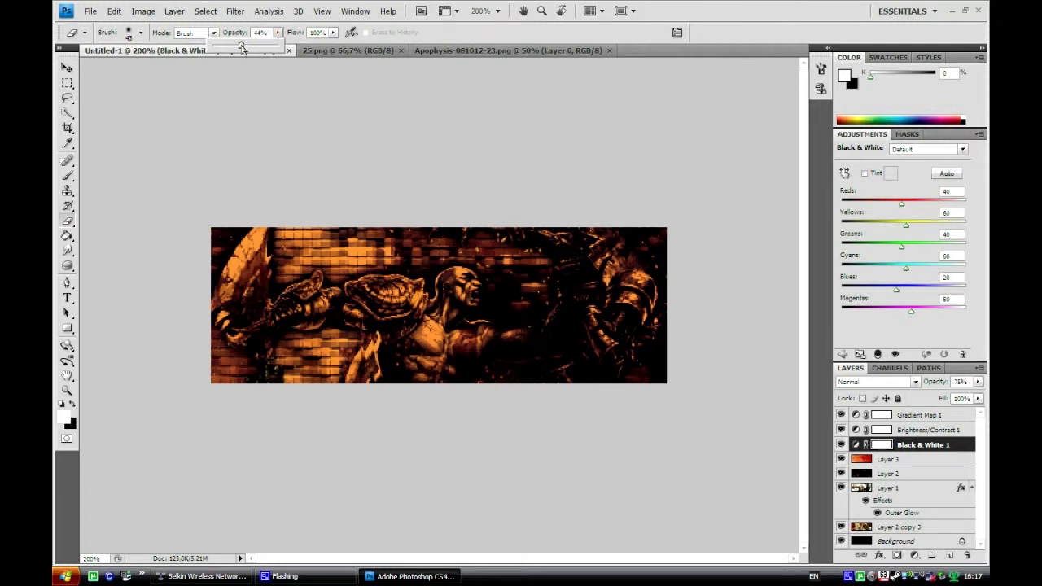
pyautogui.click(271, 33)
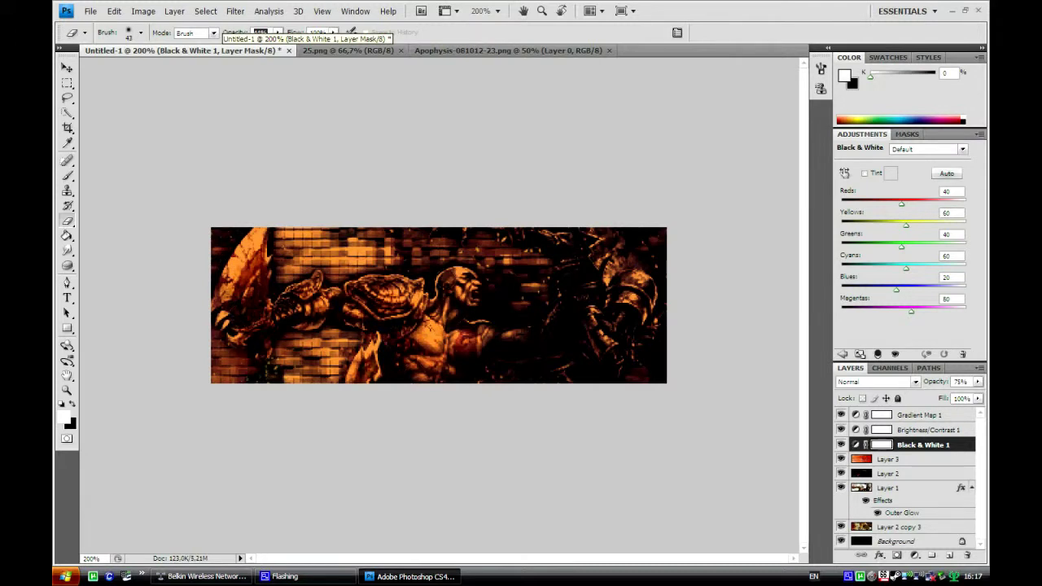
pyautogui.write('44')
pyautogui.press('Return')
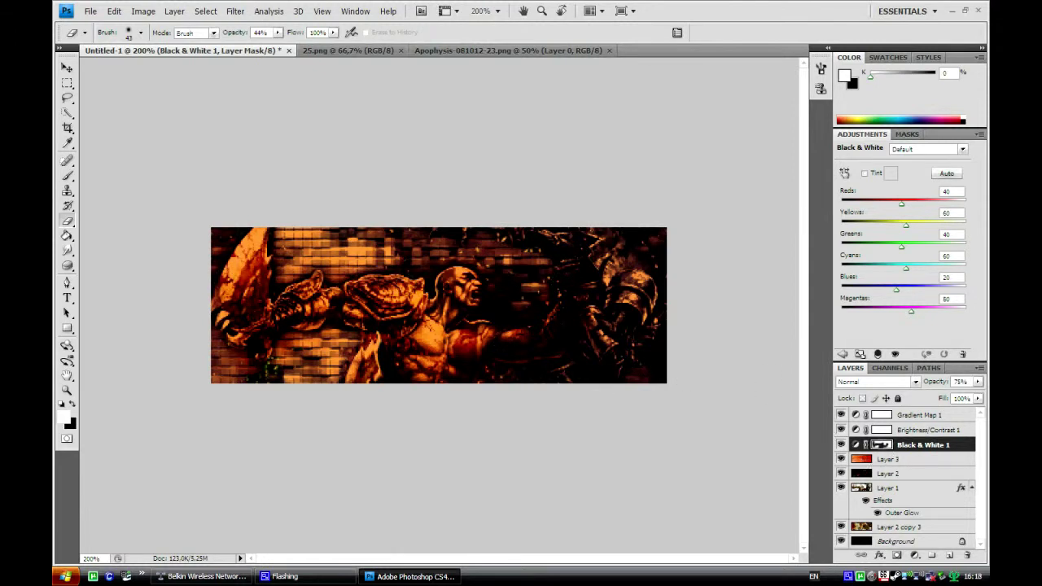
pyautogui.rightClick(137, 179)
pyautogui.click(113, 160)
pyautogui.click(68, 68)
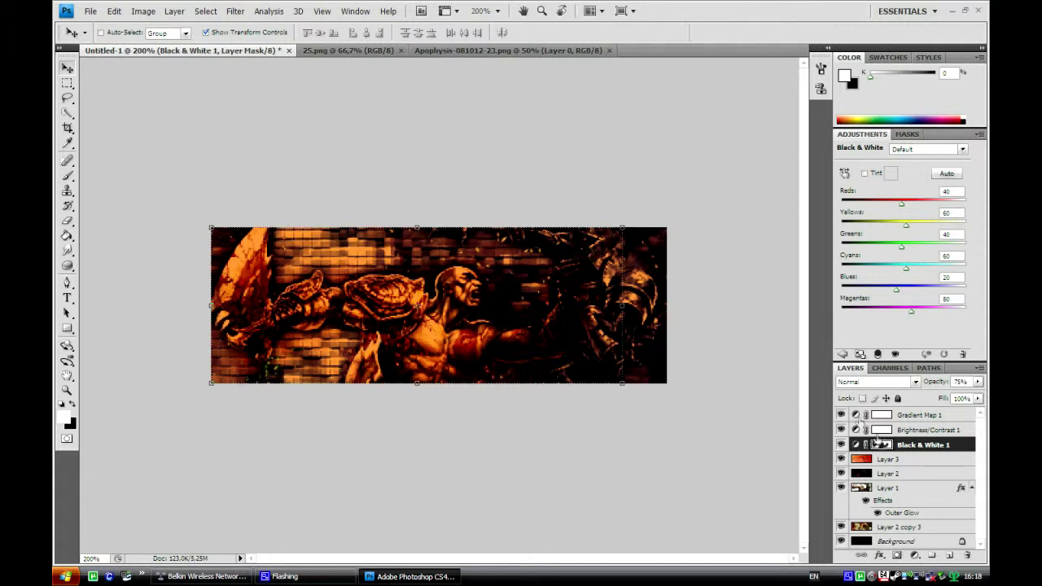
# Add Layer 4, fill it with white (#ffffff), and move it below Black & White 1
pyautogui.click(955, 556)
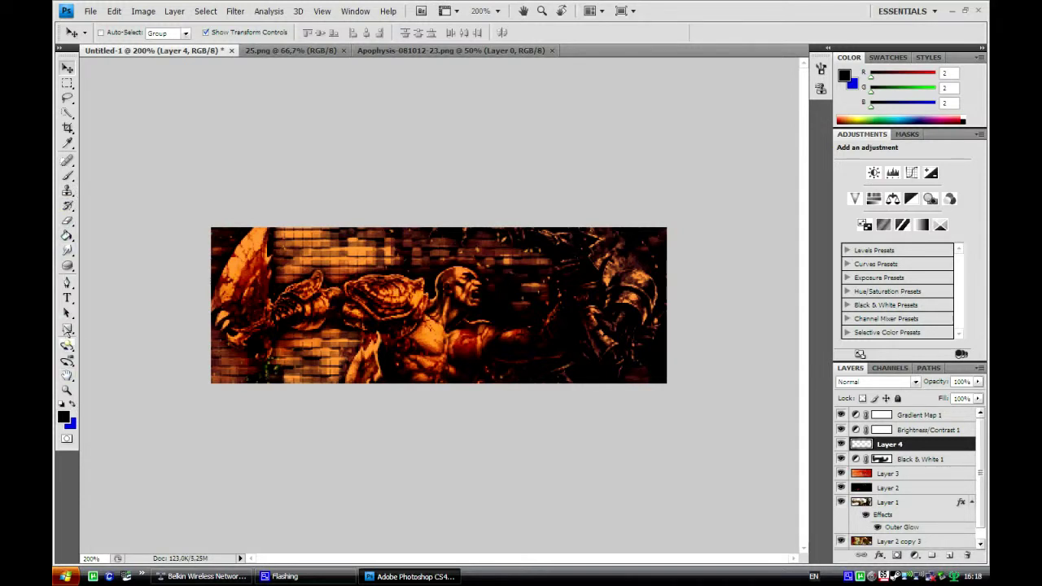
pyautogui.click(67, 235)
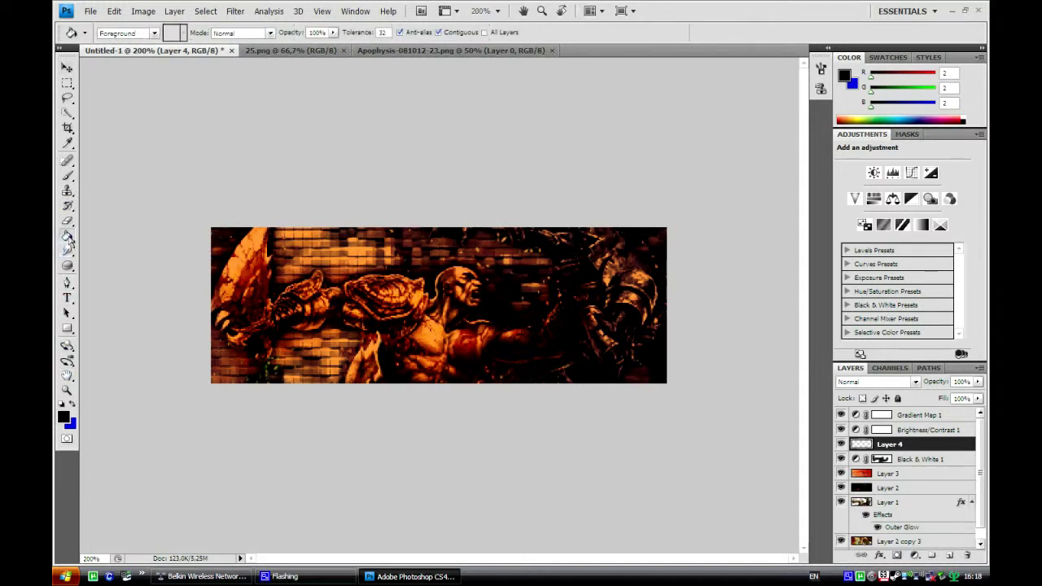
pyautogui.click(64, 415)
pyautogui.write('ffffff')
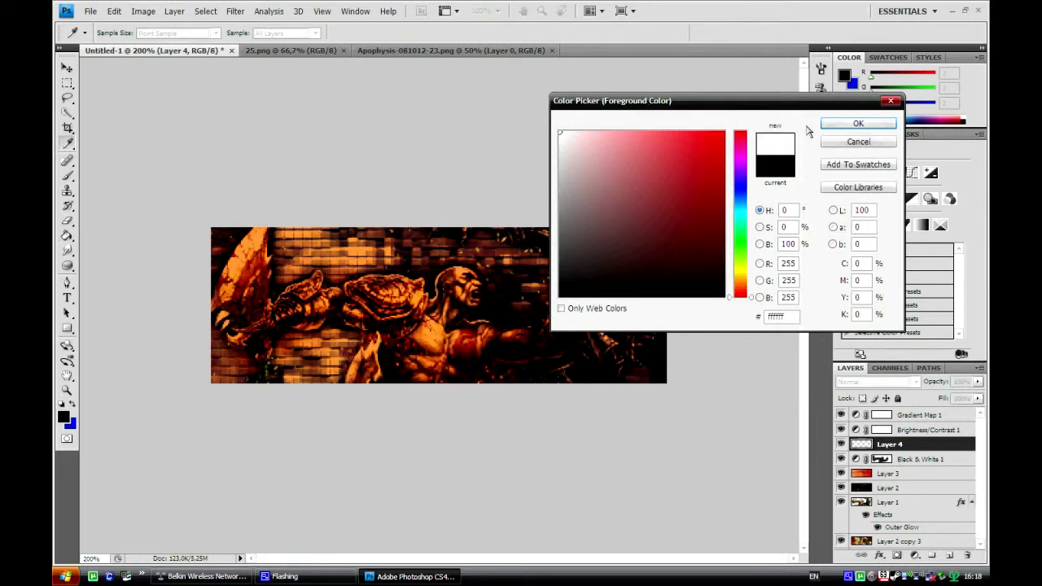
pyautogui.click(858, 123)
pyautogui.hotkey('alt', 'BackSpace')
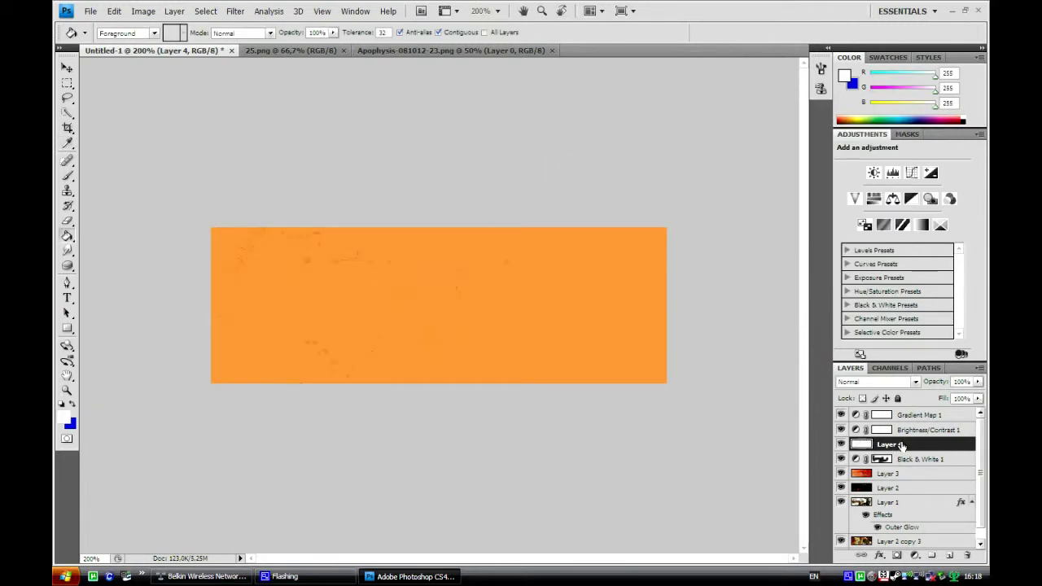
pyautogui.moveTo(901, 444)
pyautogui.mouseDown()
pyautogui.moveTo(899, 459)
pyautogui.moveTo(898, 415)
pyautogui.moveTo(898, 464)
pyautogui.mouseUp()
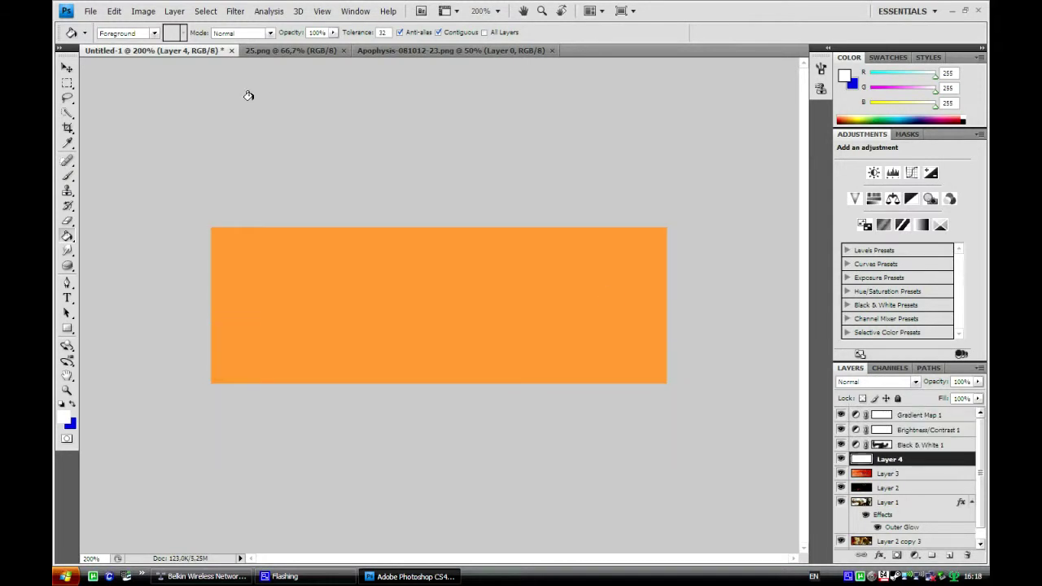
# Apply a Lighting Effects spotlight to Layer 4, stretching and tilting its ellipse diagonally
pyautogui.click(114, 11)
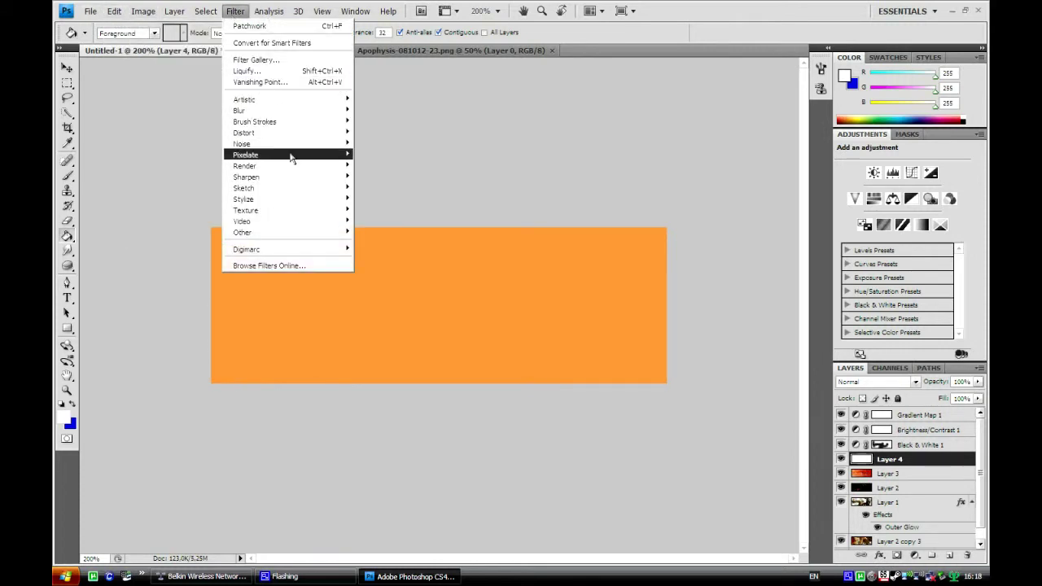
pyautogui.moveTo(244, 165)
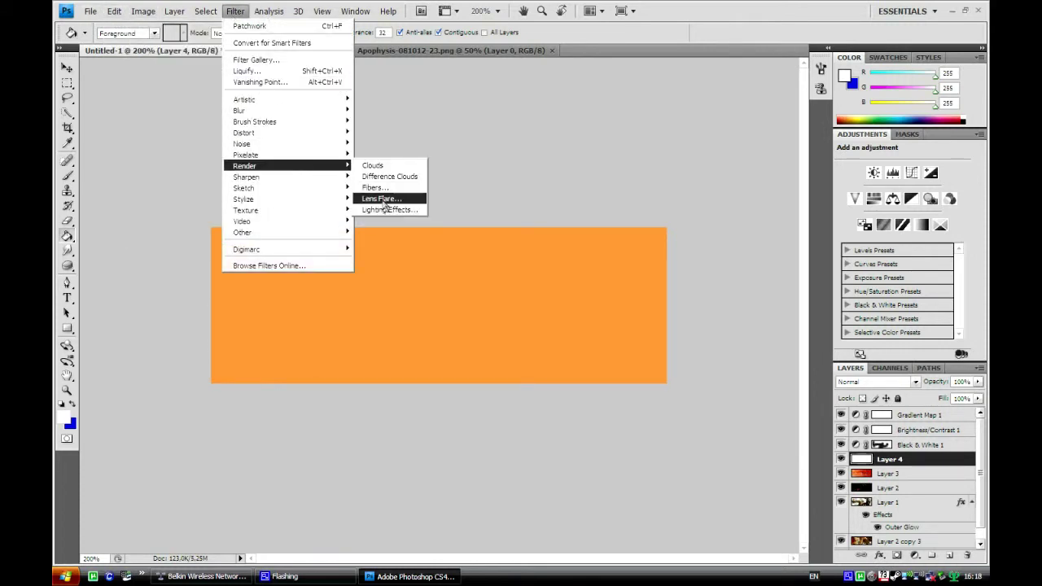
pyautogui.click(381, 210)
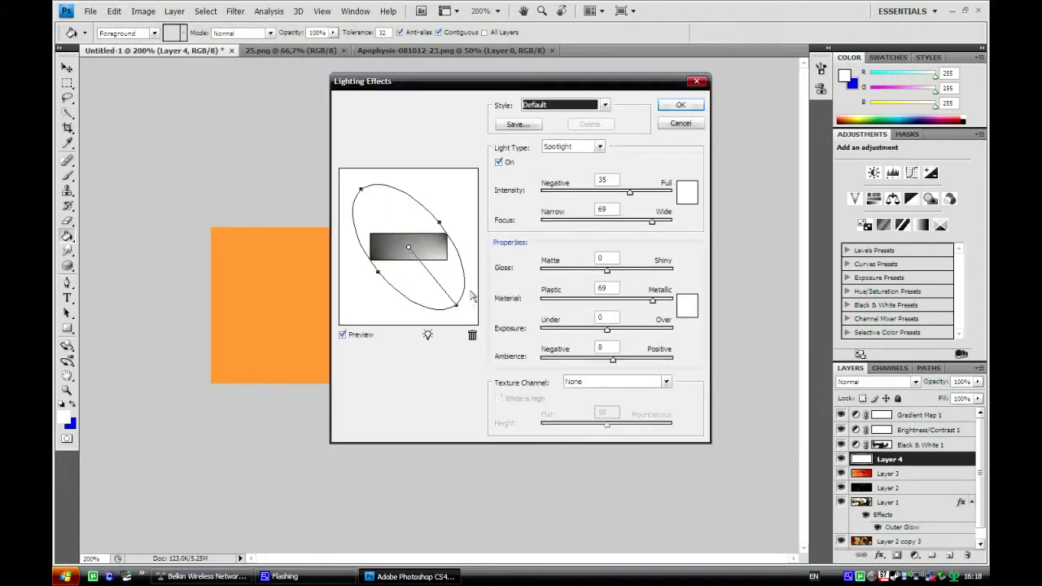
pyautogui.click(456, 311)
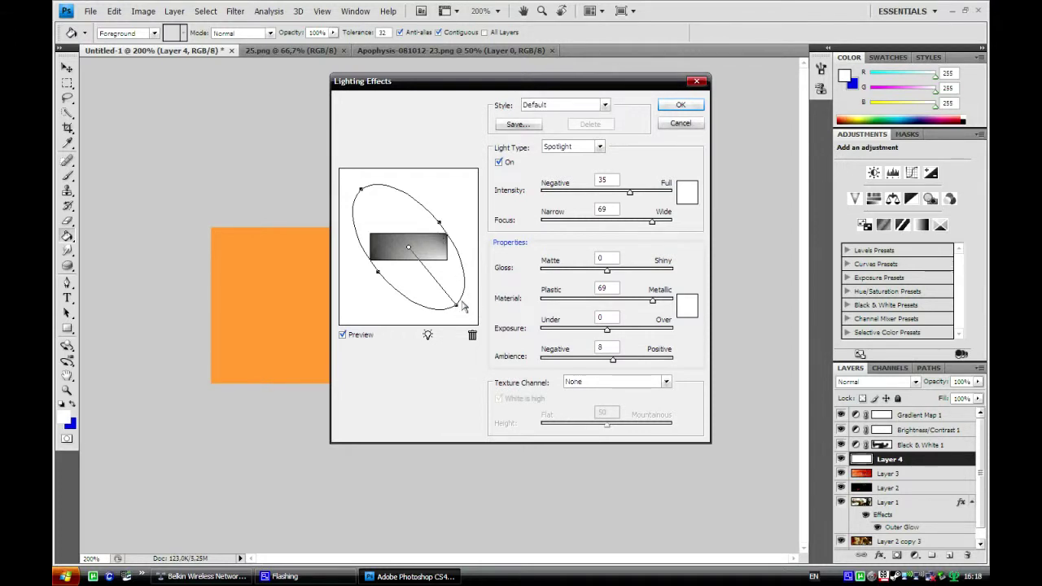
pyautogui.moveTo(462, 305)
pyautogui.mouseDown()
pyautogui.moveTo(453, 230)
pyautogui.moveTo(444, 242)
pyautogui.mouseUp()
pyautogui.moveTo(396, 218); pyautogui.dragTo(393, 236)
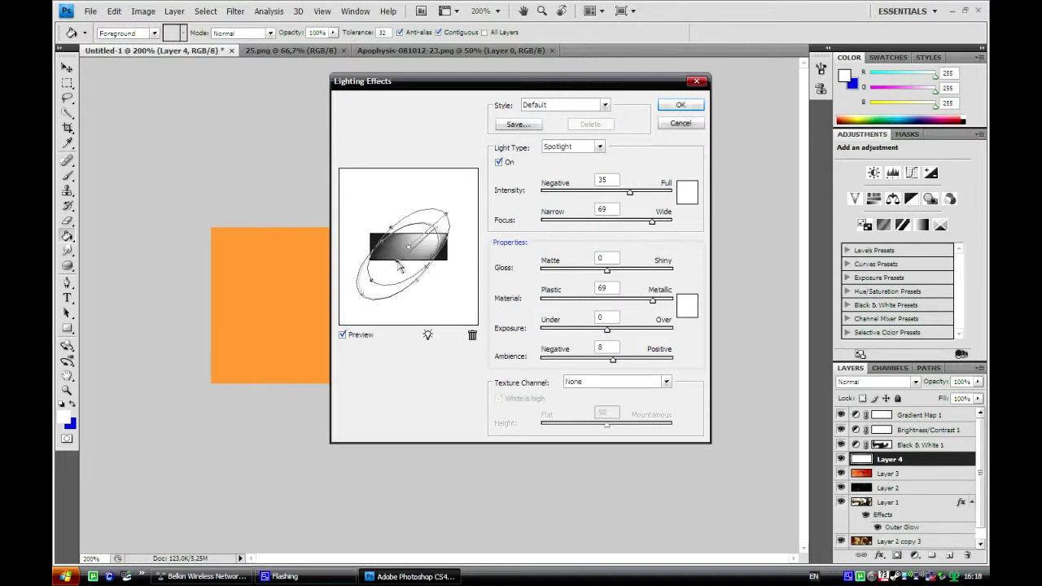
pyautogui.moveTo(409, 250); pyautogui.dragTo(397, 264)
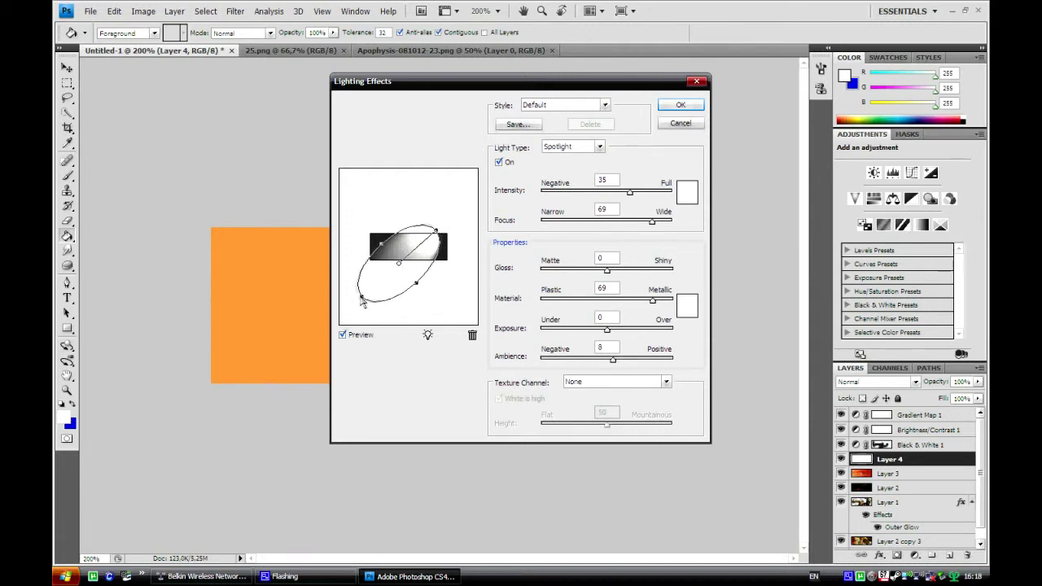
pyautogui.moveTo(362, 295); pyautogui.dragTo(351, 299)
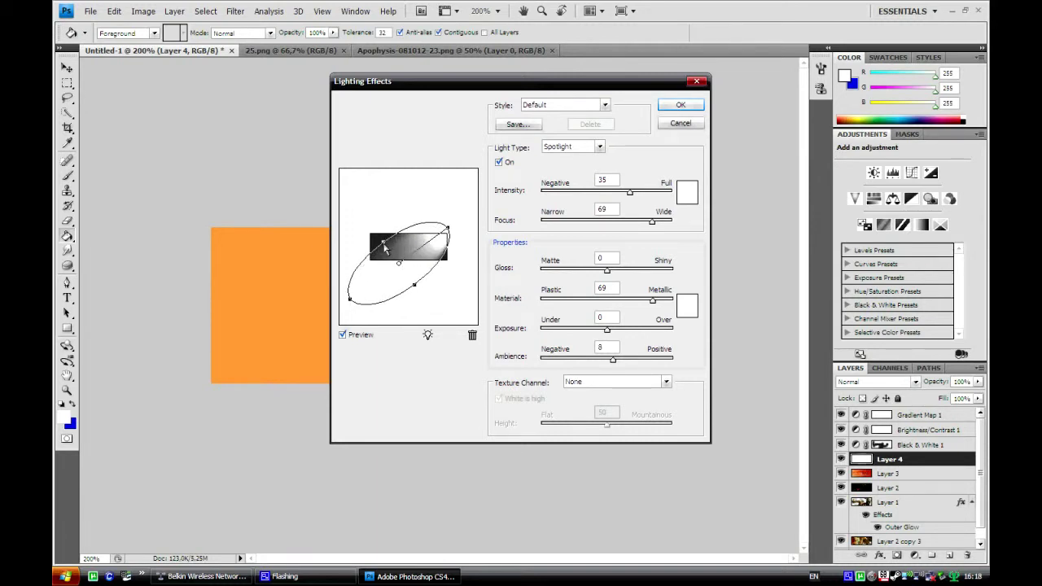
pyautogui.moveTo(386, 254); pyautogui.dragTo(397, 270)
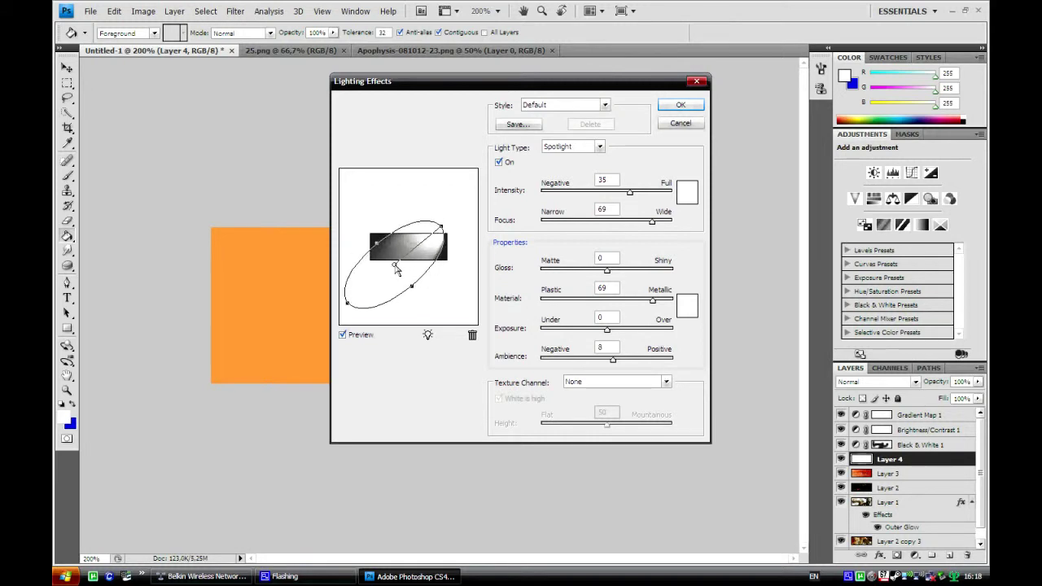
pyautogui.click(681, 105)
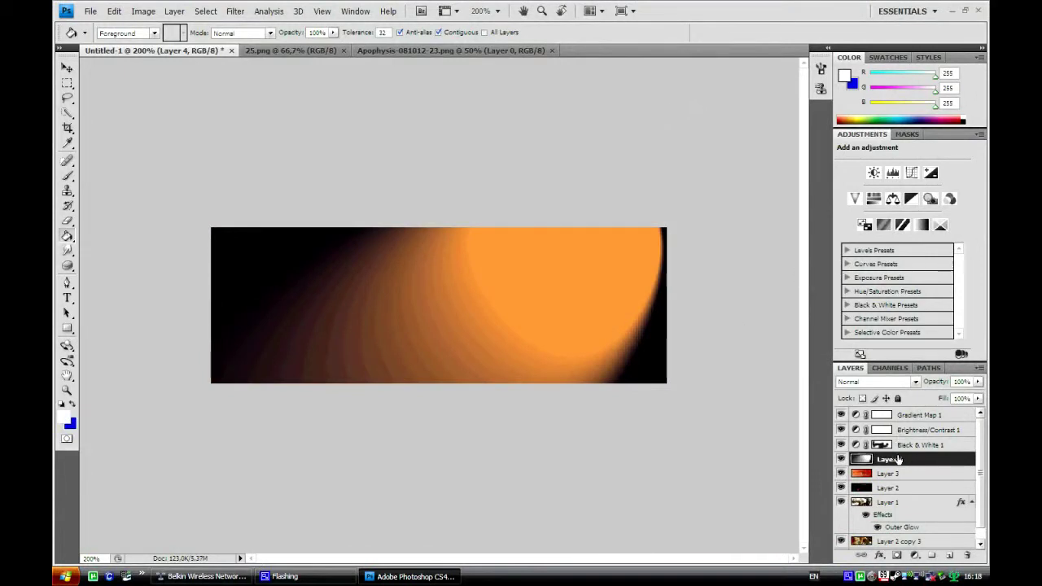
# Switch Layer 4's blend mode to Overlay
pyautogui.click(909, 382)
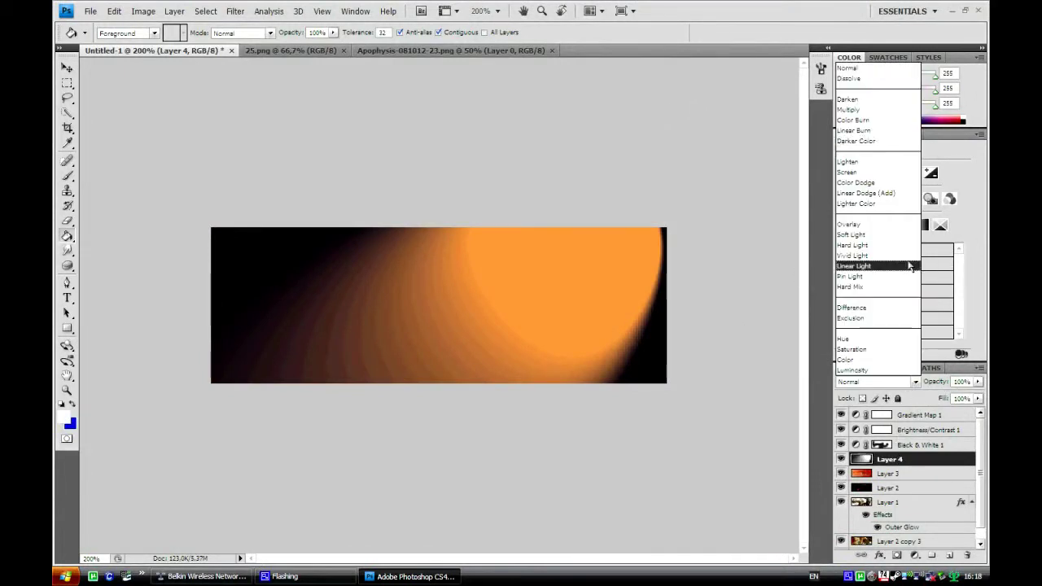
pyautogui.click(860, 72)
pyautogui.press('Down')
pyautogui.press('Down')
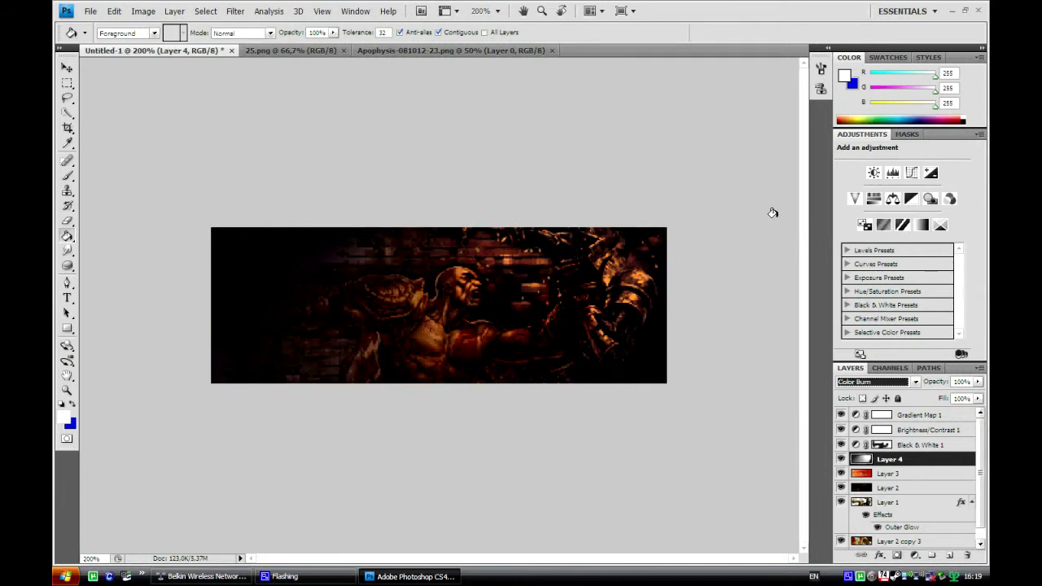
pyautogui.press('Down')
pyautogui.press('Down')
pyautogui.press('Down')
pyautogui.press('Down')
pyautogui.press('Down')
pyautogui.press('Down')
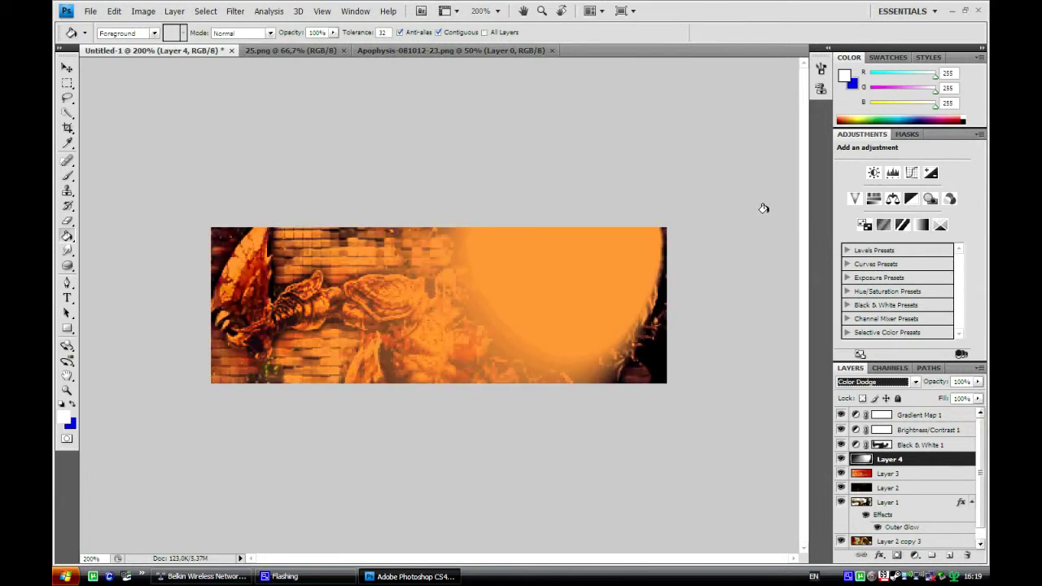
pyautogui.press('Down')
pyautogui.press('Down')
pyautogui.press('Down')
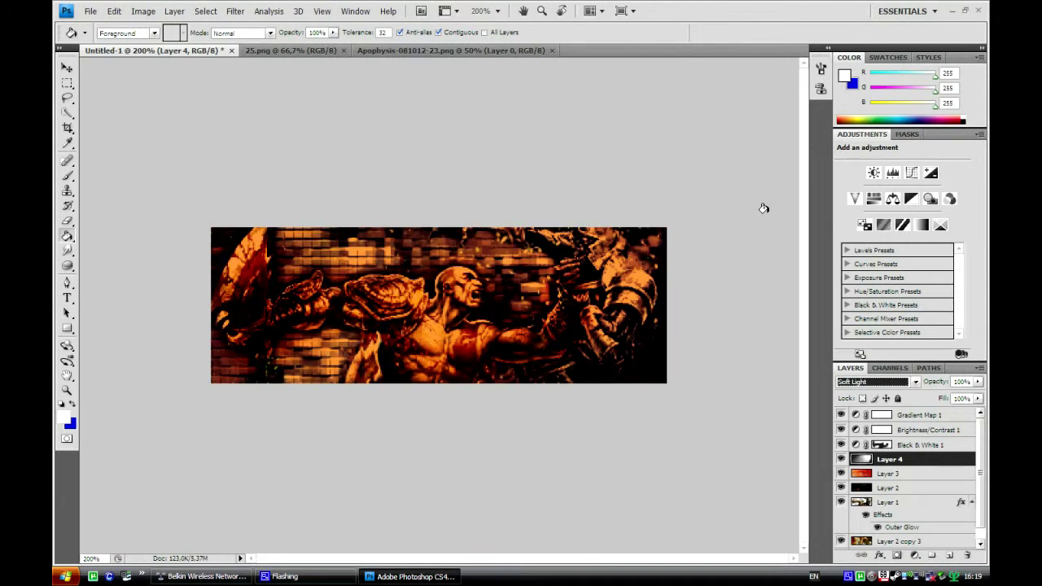
pyautogui.press('Up')
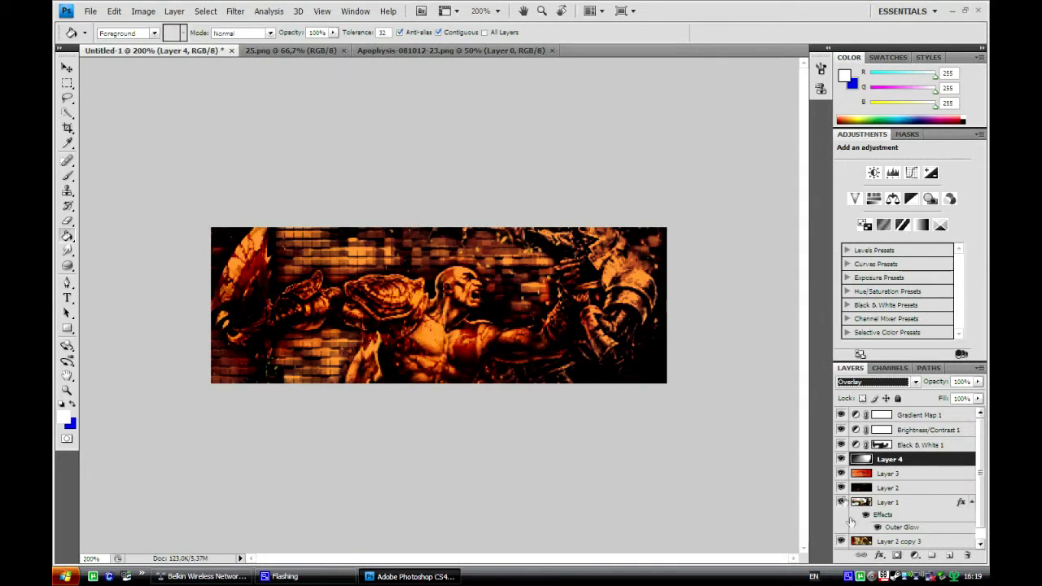
# Toggle Layer 4's visibility to compare, then zoom out and back in
pyautogui.click(840, 459)
pyautogui.click(841, 459)
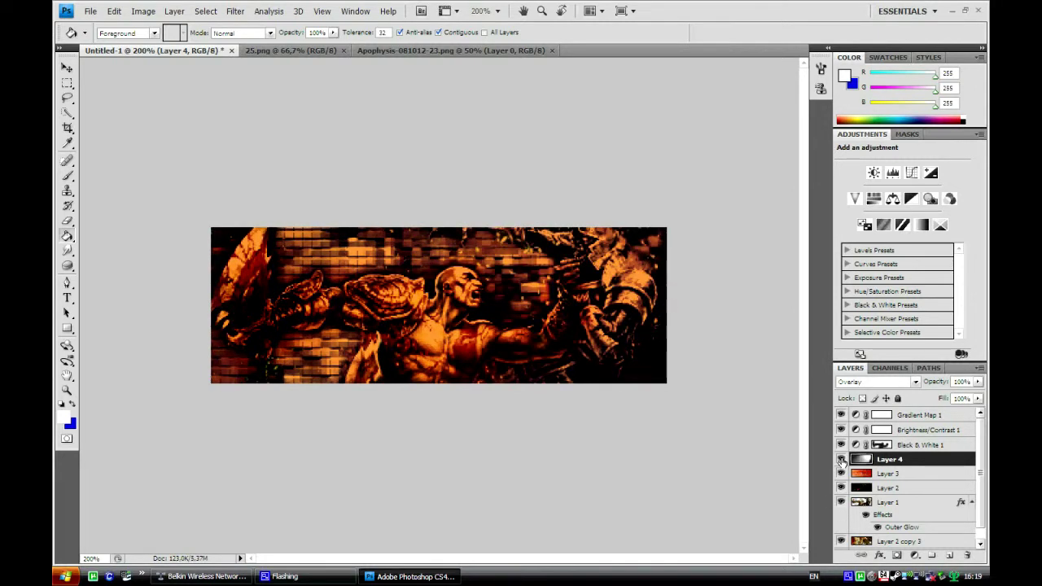
pyautogui.click(840, 459)
pyautogui.click(841, 459)
pyautogui.hotkey('ctrl', '-')
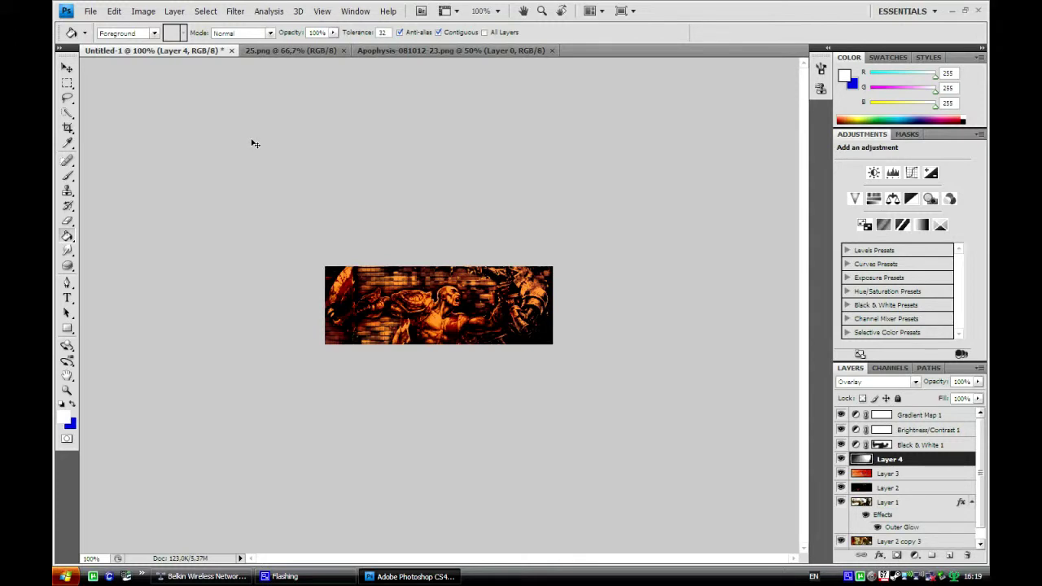
pyautogui.hotkey('ctrl', '+')
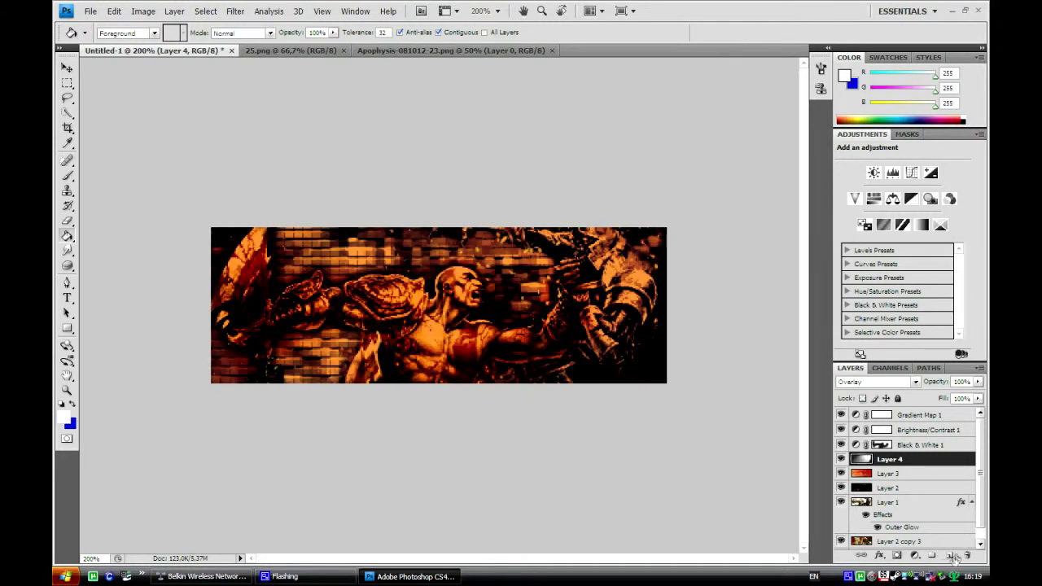
# Add an empty layer above Layer 4 and make Layer 2 copy 3 active
pyautogui.click(949, 555)
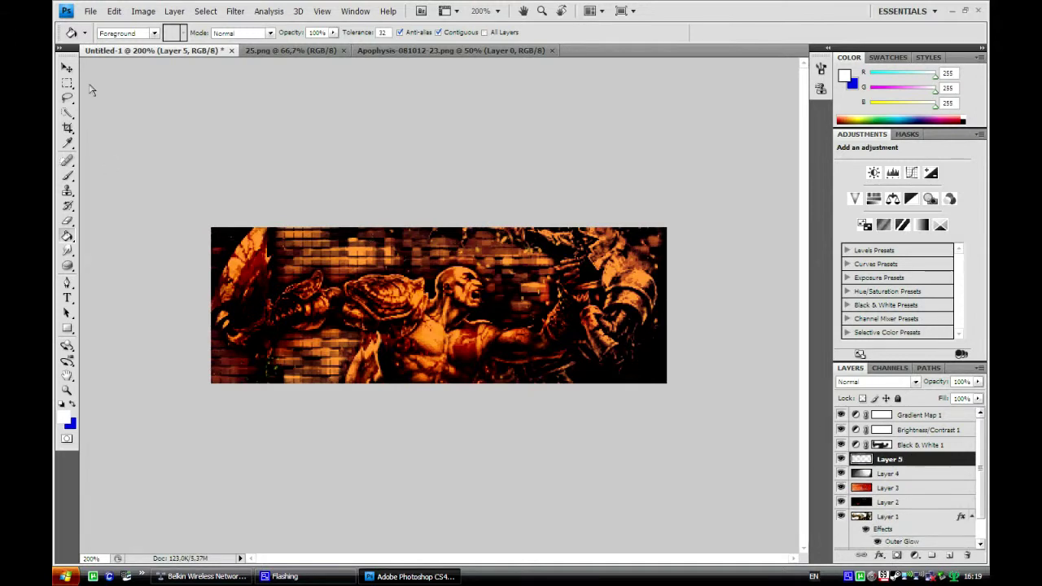
pyautogui.click(114, 10)
pyautogui.moveTo(158, 43)
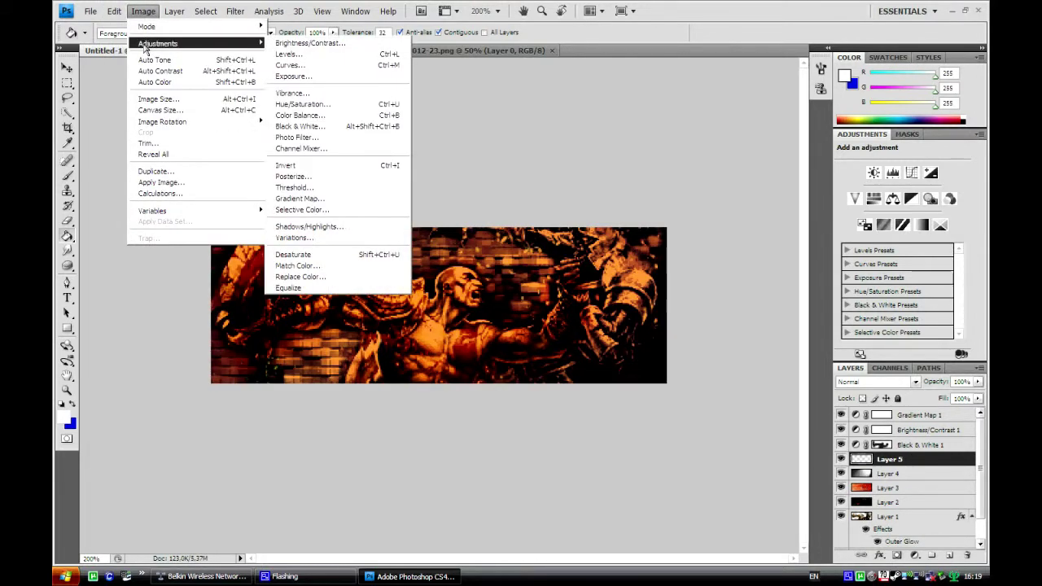
pyautogui.click(102, 93)
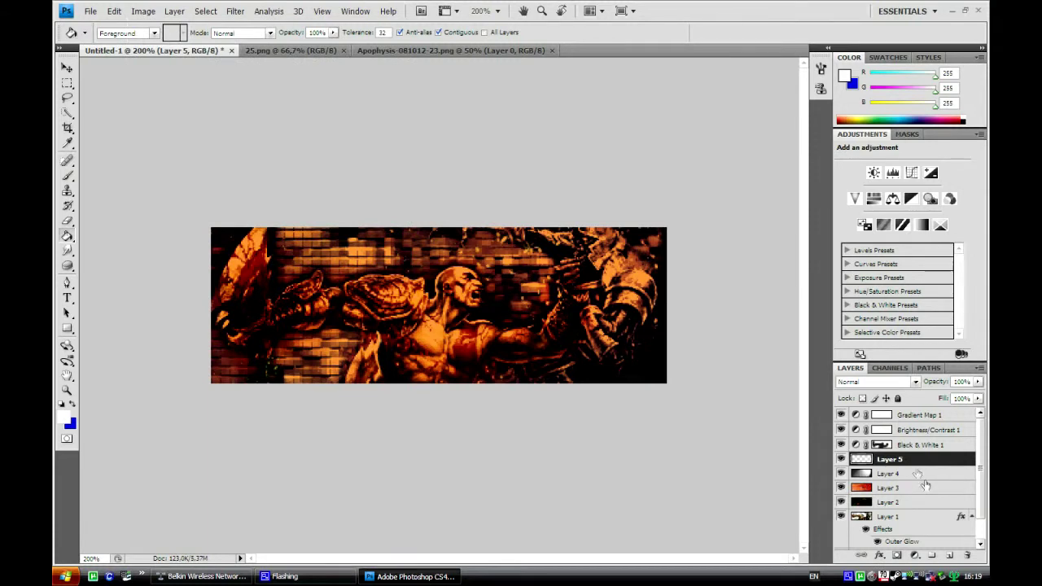
pyautogui.scroll(-2, 981, 456)
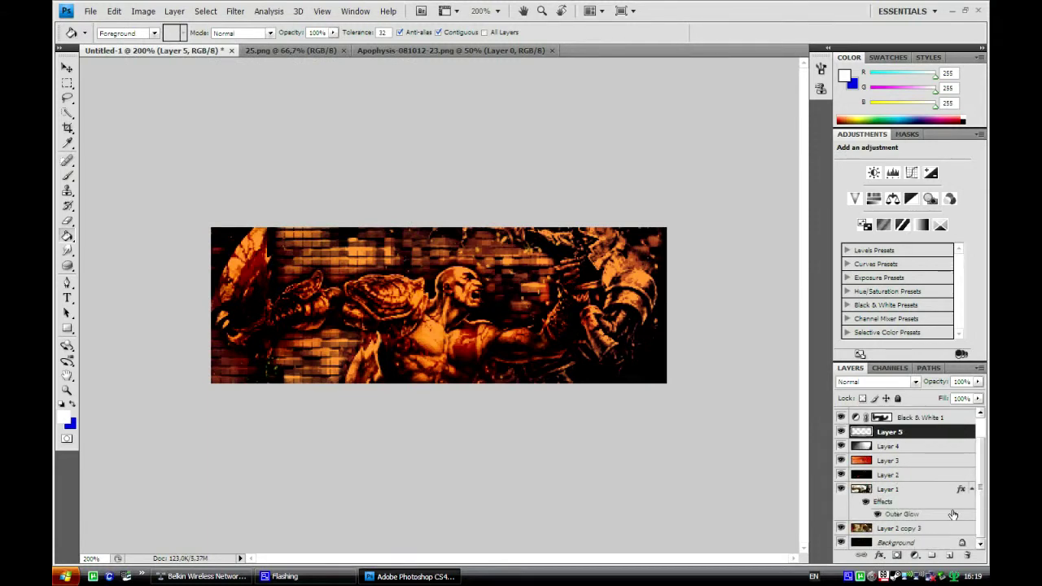
pyautogui.click(902, 529)
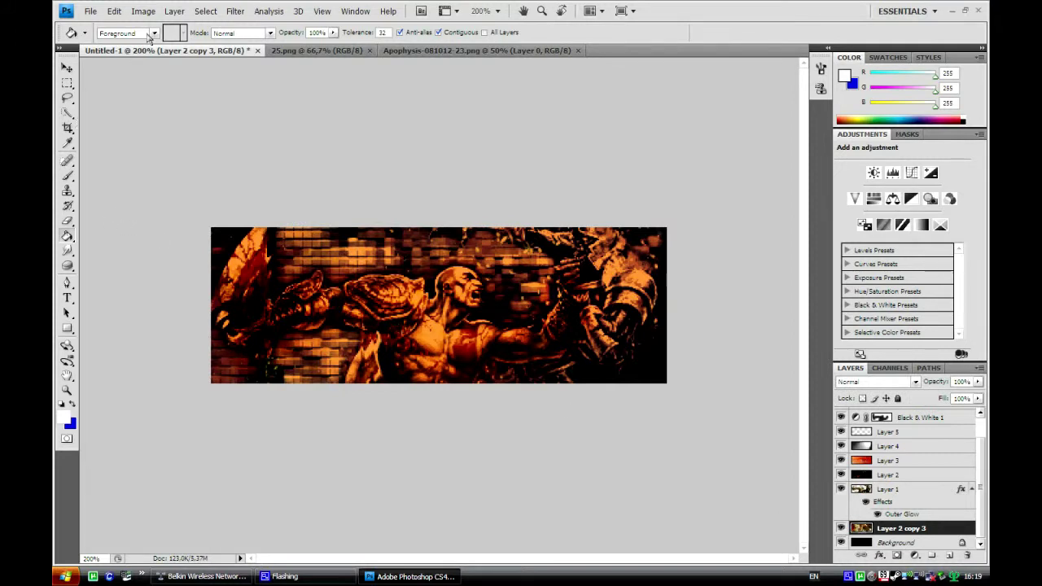
# Render a Lens Flare on Layer 2 copy 3, nudging its centre up and left
pyautogui.click(235, 11)
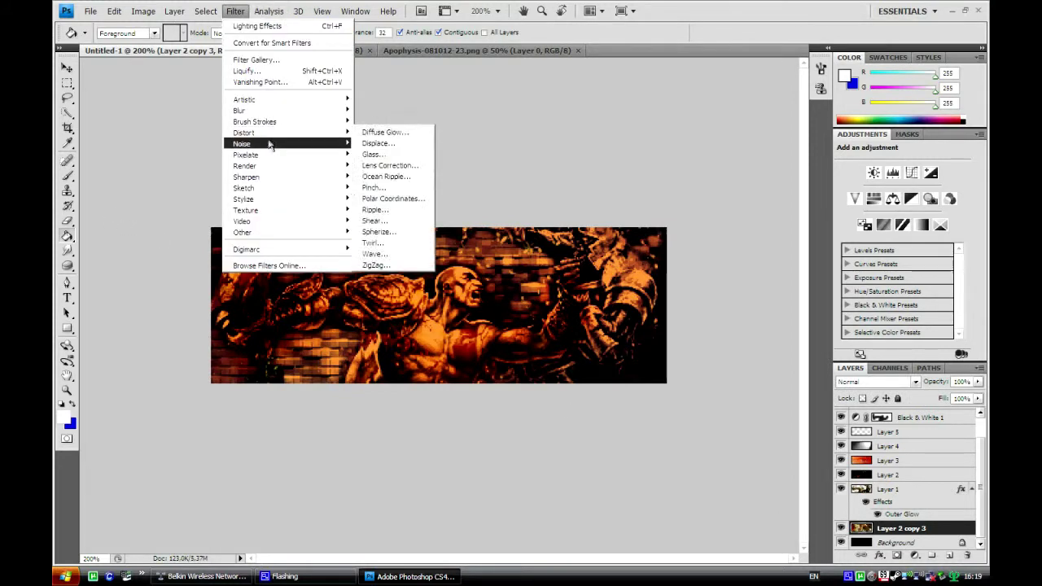
pyautogui.moveTo(244, 165)
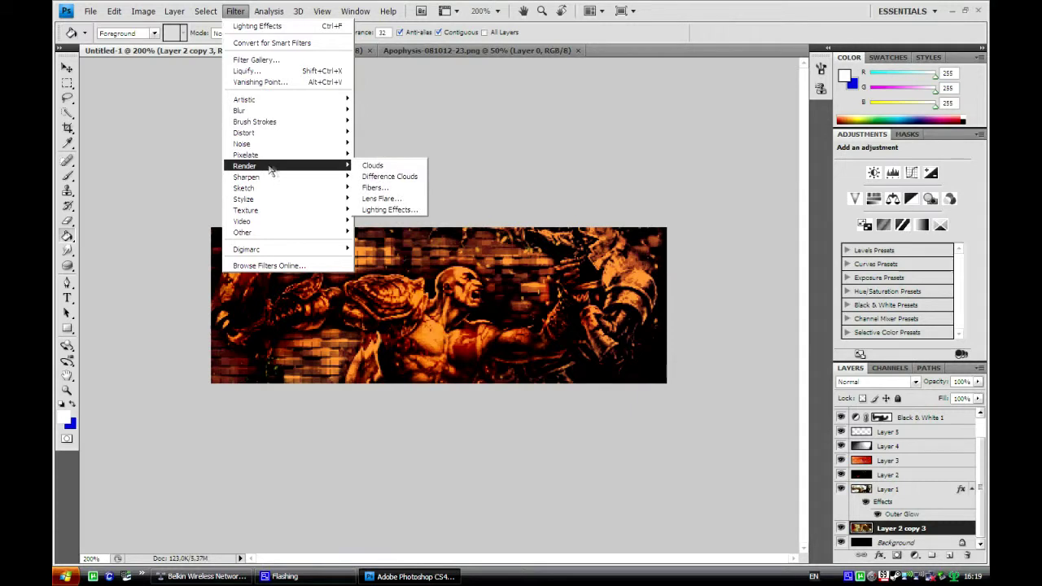
pyautogui.click(379, 199)
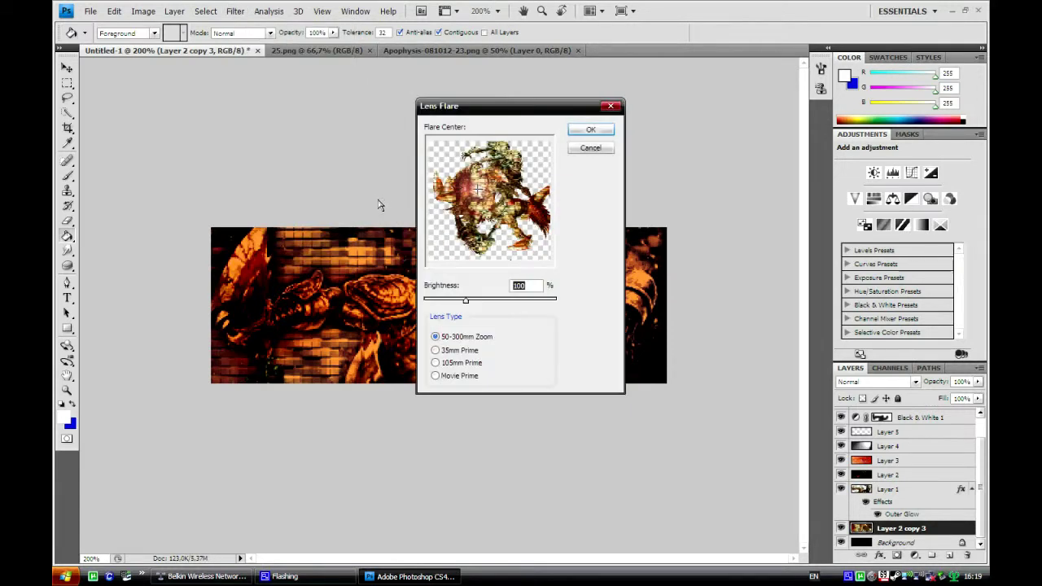
pyautogui.click(479, 187)
pyautogui.moveTo(478, 187); pyautogui.dragTo(469, 181)
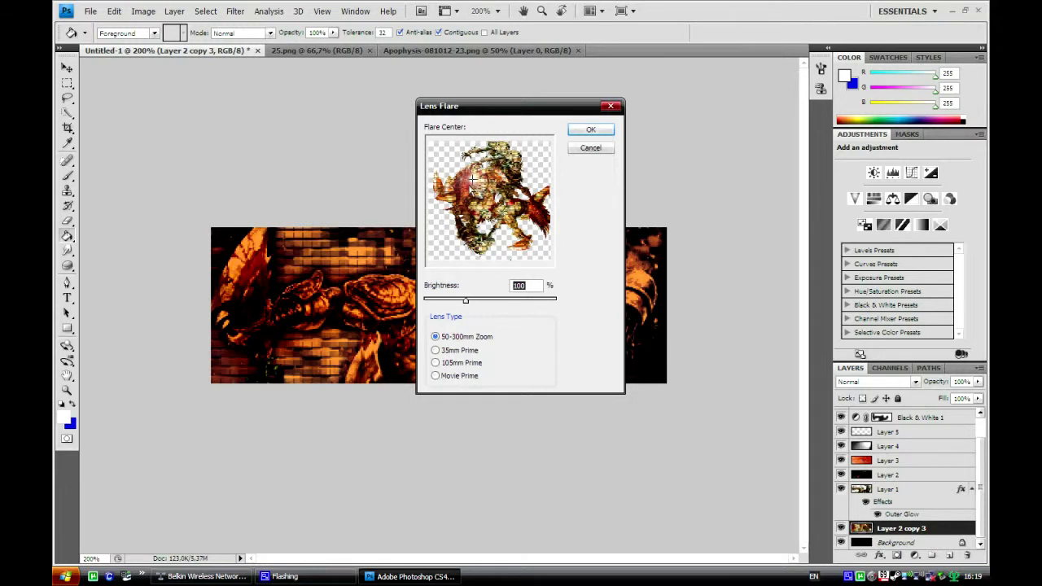
pyautogui.click(587, 130)
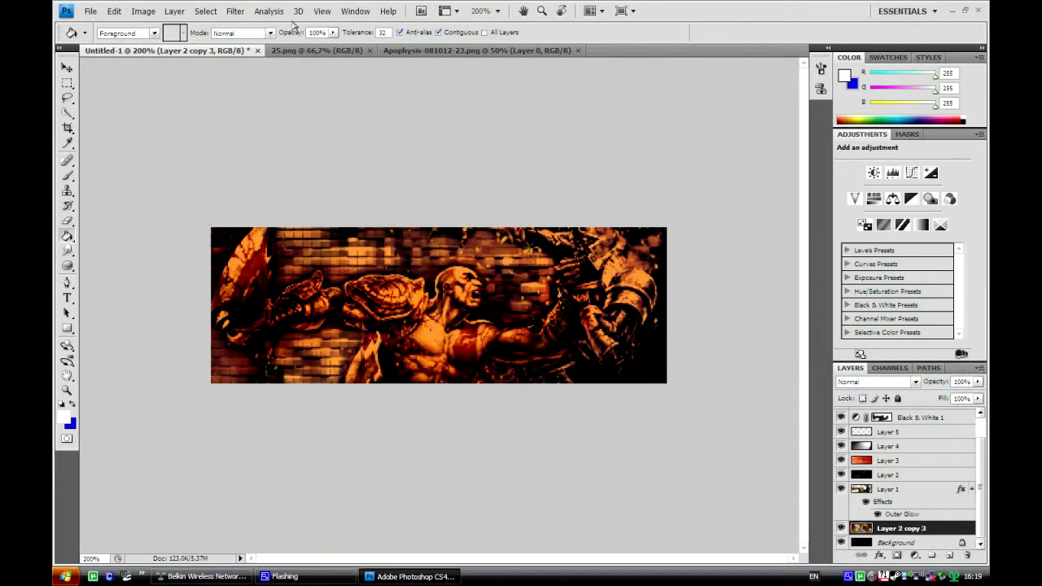
# Apply a second Lens Flare with its centre shifted slightly
pyautogui.click(234, 10)
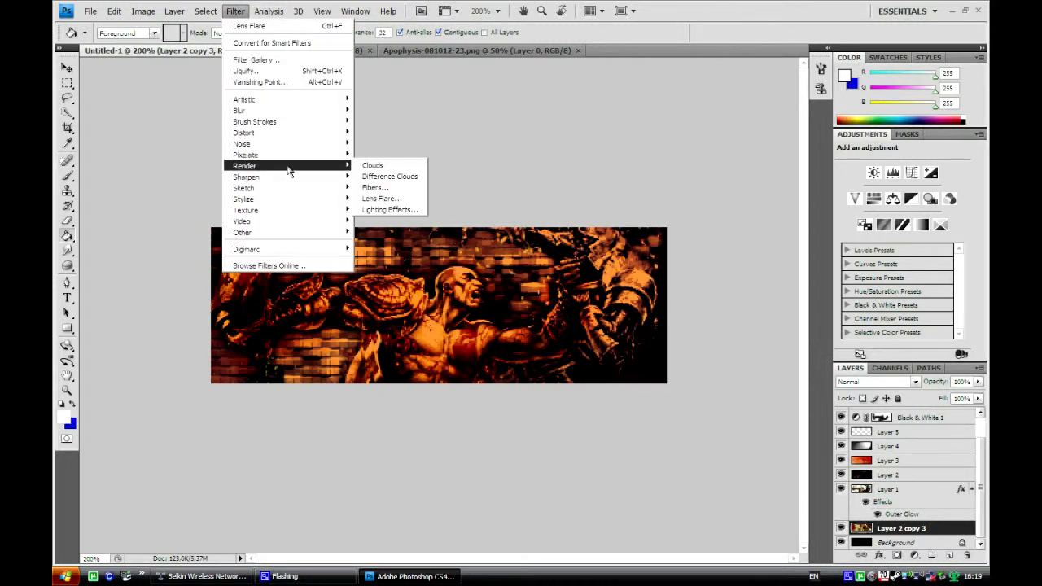
pyautogui.click(373, 198)
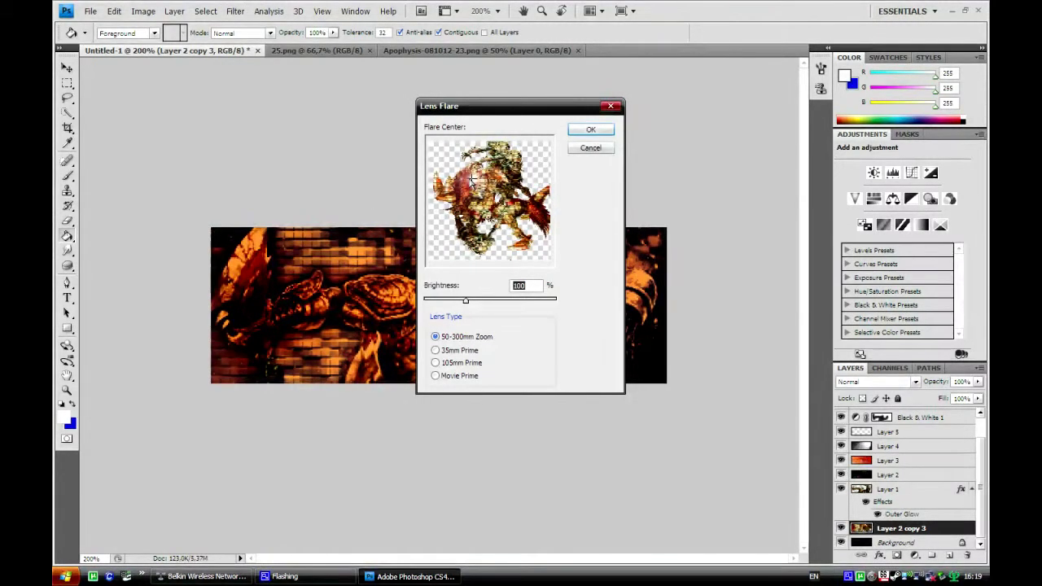
pyautogui.moveTo(473, 179); pyautogui.dragTo(478, 178)
pyautogui.click(592, 133)
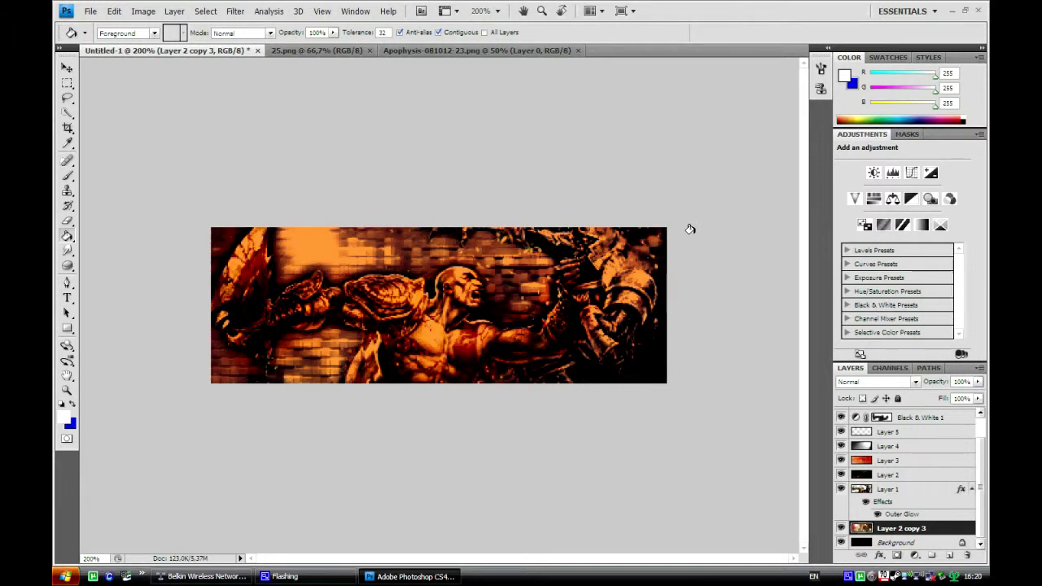
pyautogui.scroll(1, 940, 486)
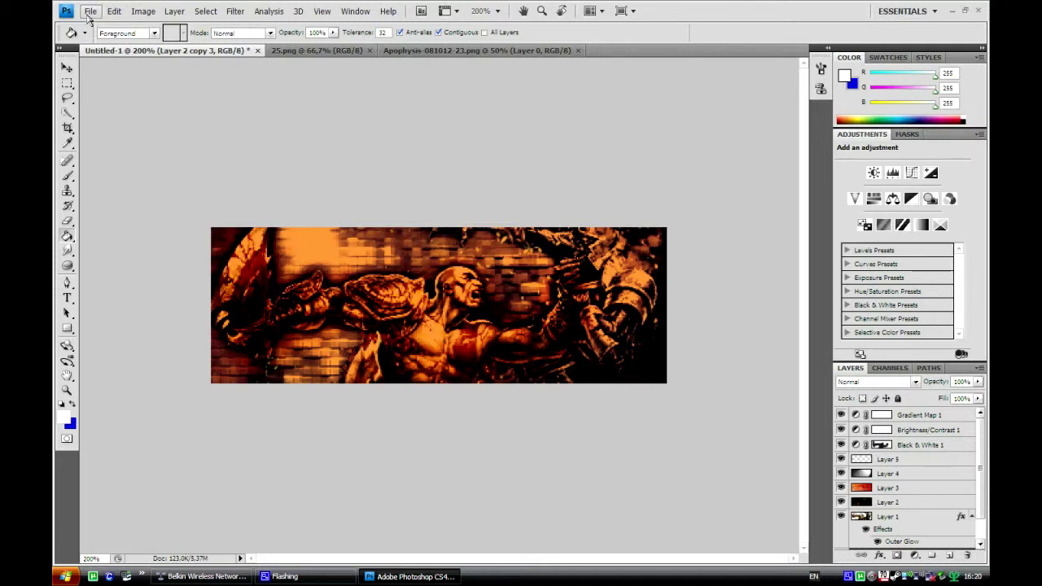
# Apply Image onto Layer 5 in Multiply mode
pyautogui.click(899, 461)
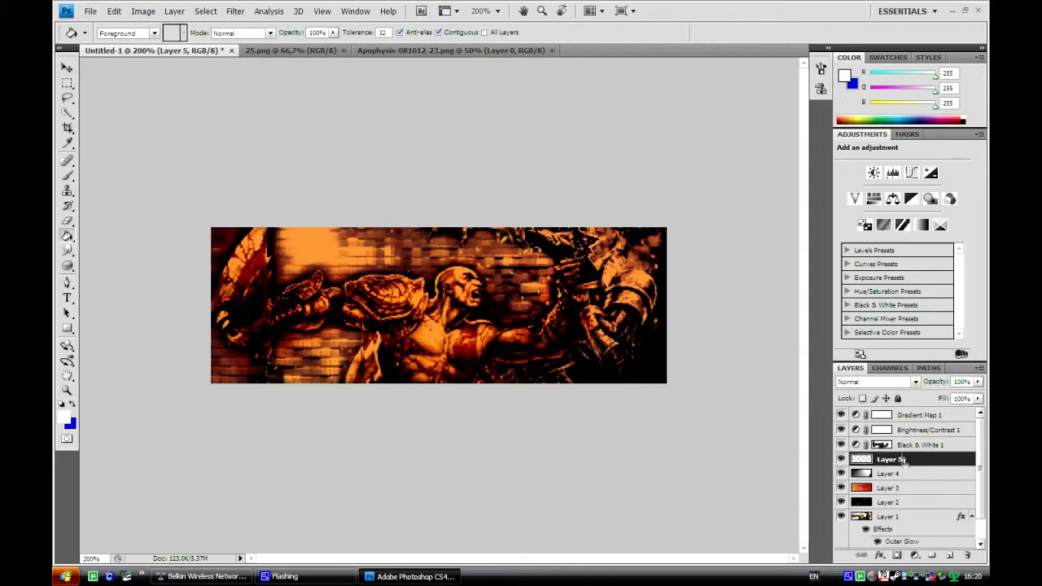
pyautogui.click(144, 12)
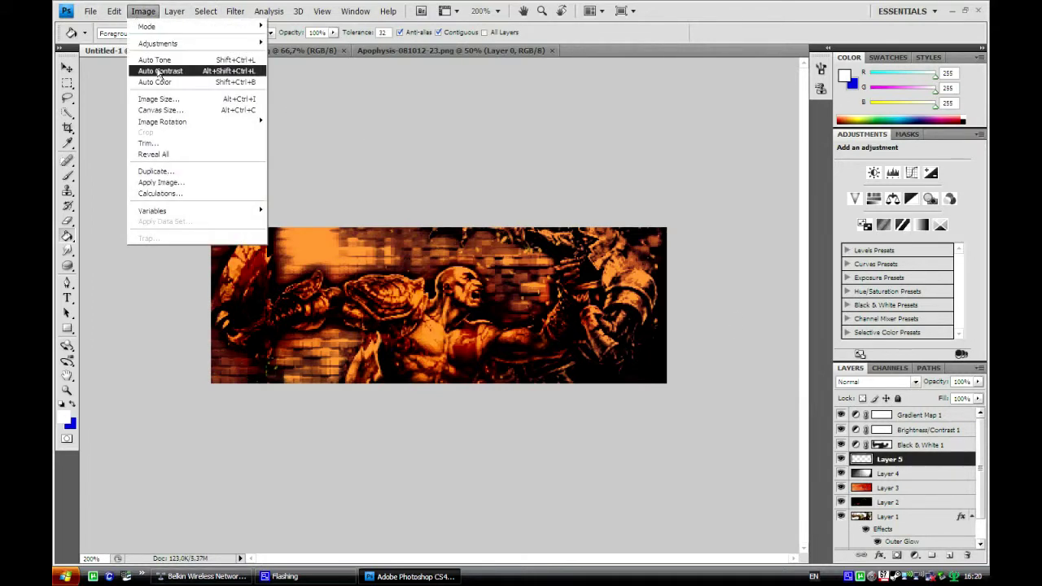
pyautogui.moveTo(162, 122)
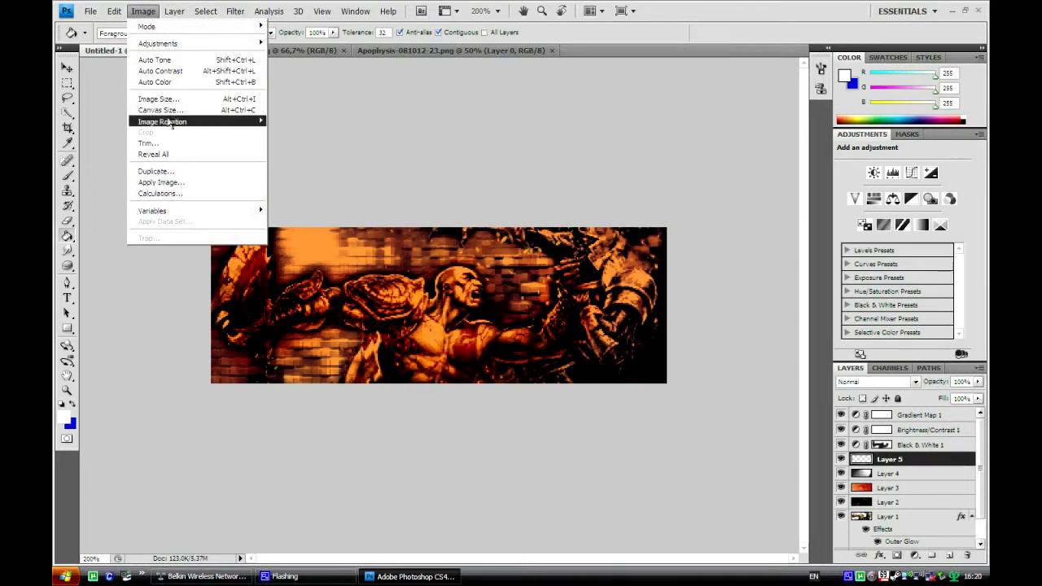
pyautogui.click(161, 182)
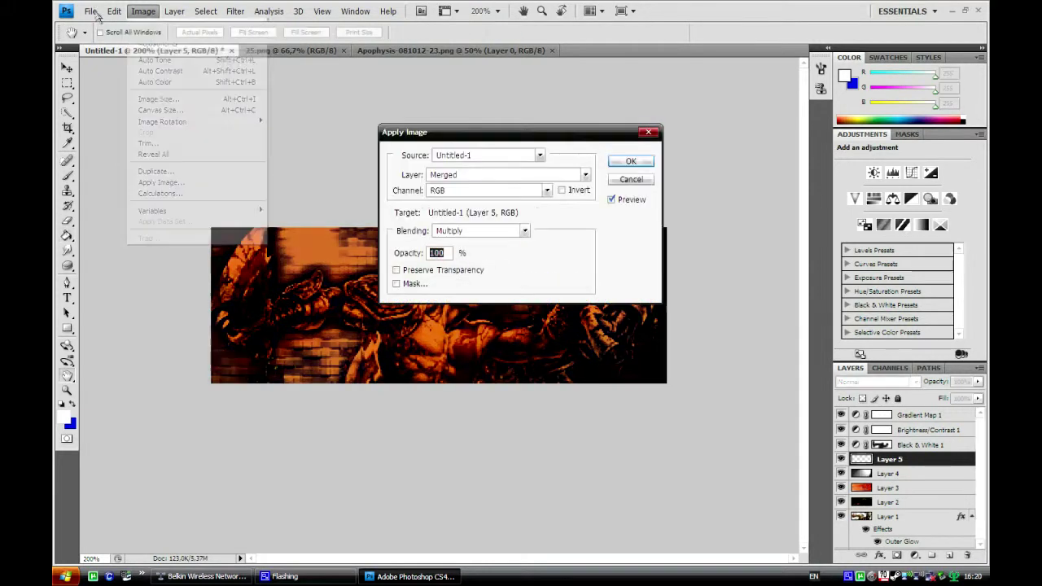
pyautogui.click(628, 162)
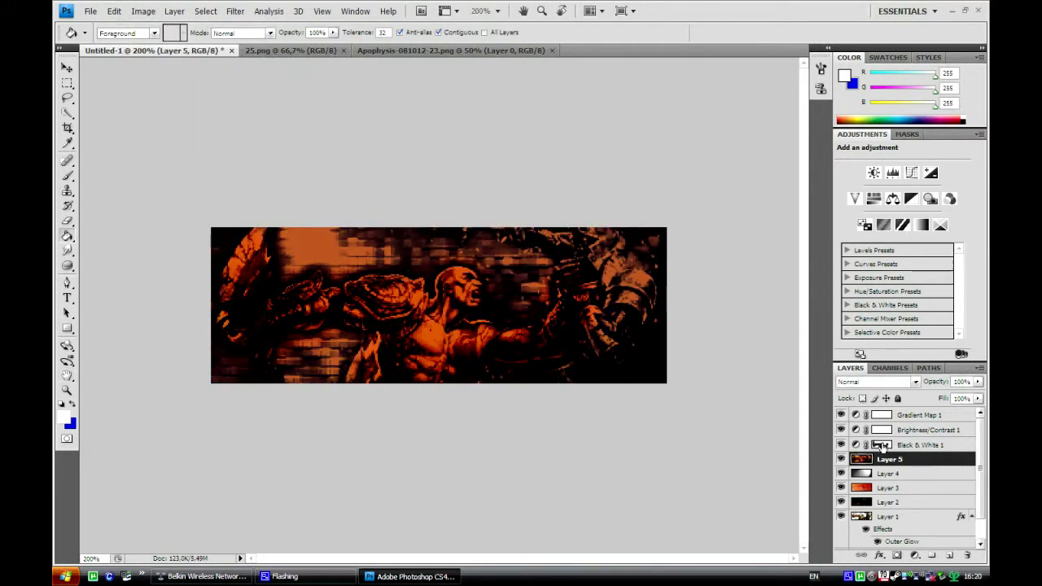
# Toggle Layer 5's visibility to compare the banner with and without it
pyautogui.click(840, 459)
pyautogui.click(841, 459)
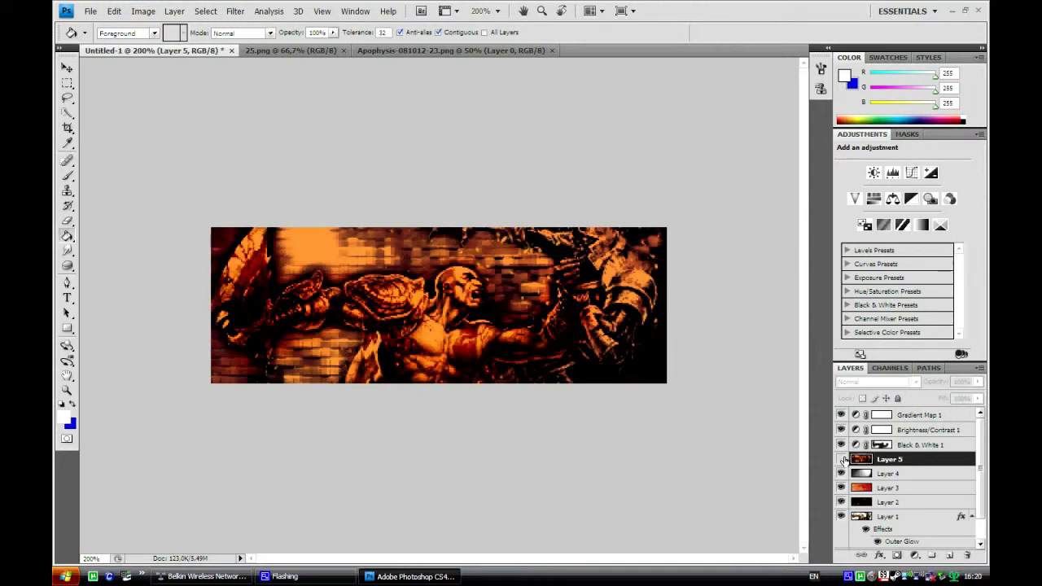
pyautogui.click(840, 459)
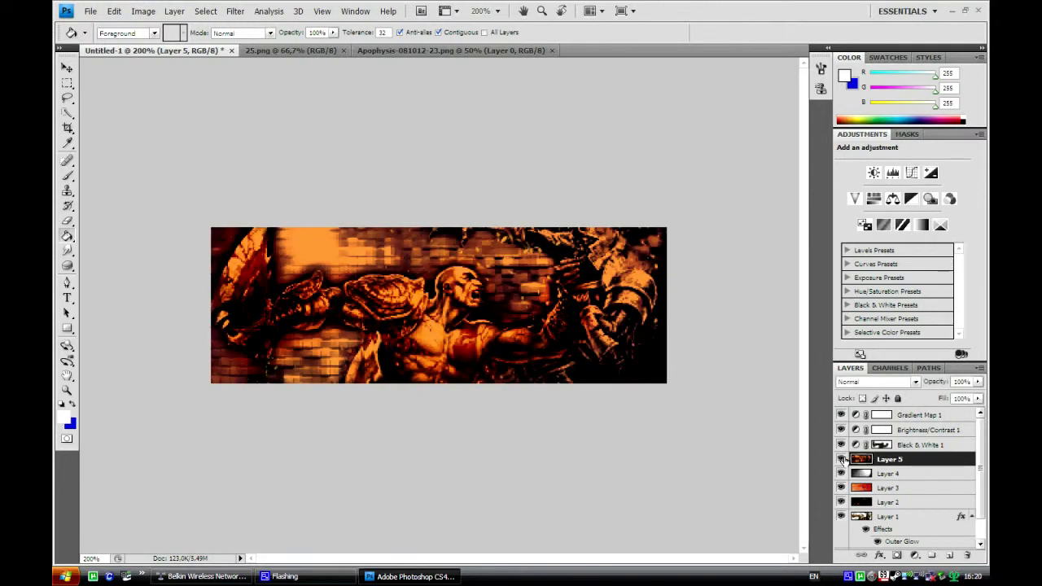
pyautogui.click(841, 460)
pyautogui.click(843, 460)
pyautogui.click(842, 460)
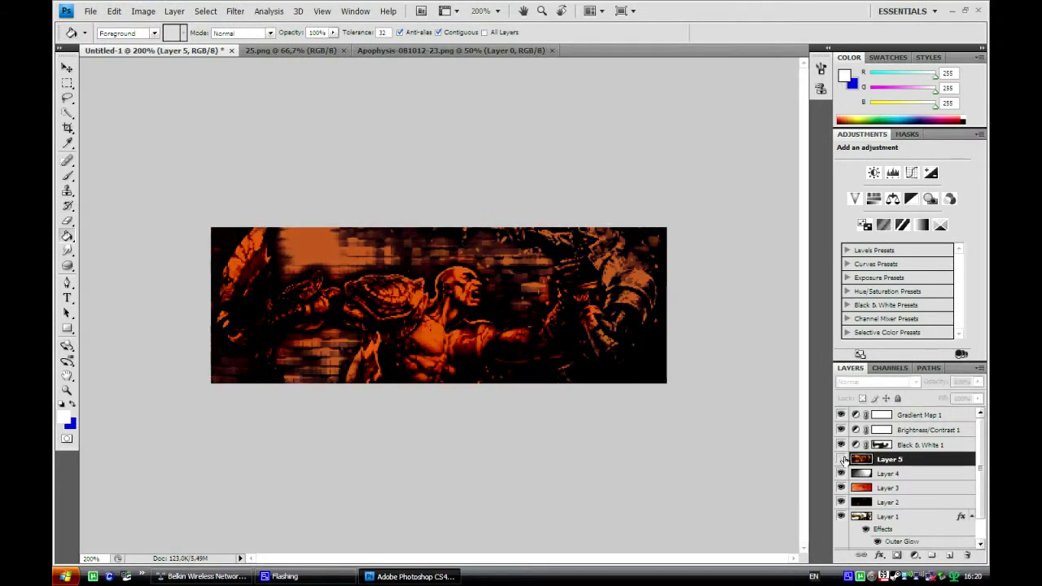
pyautogui.click(841, 460)
pyautogui.click(841, 460)
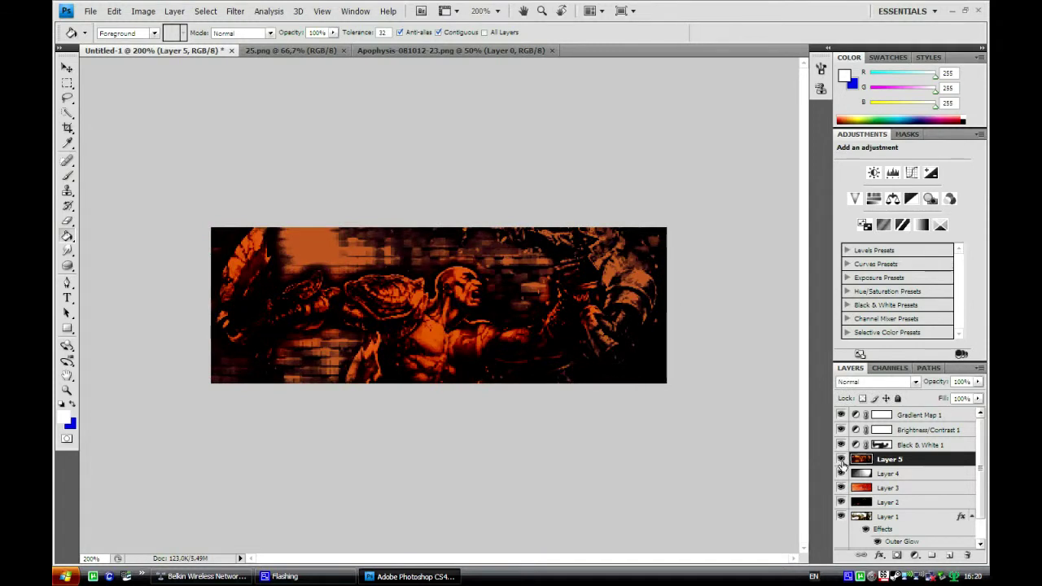
pyautogui.click(841, 461)
pyautogui.click(842, 460)
pyautogui.click(841, 460)
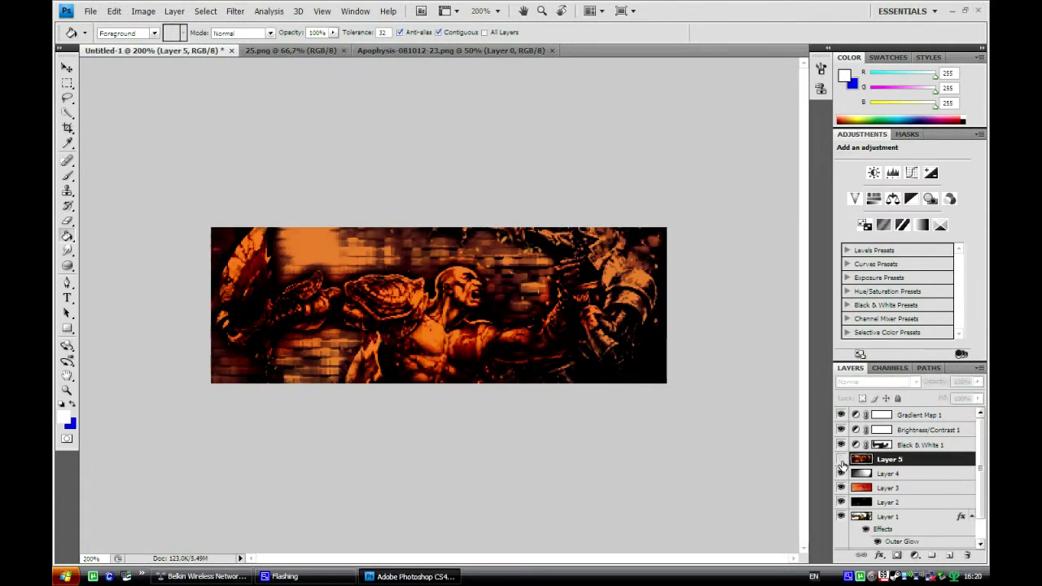
# Delete Layer 5 and confirm the deletion
pyautogui.rightClick(853, 463)
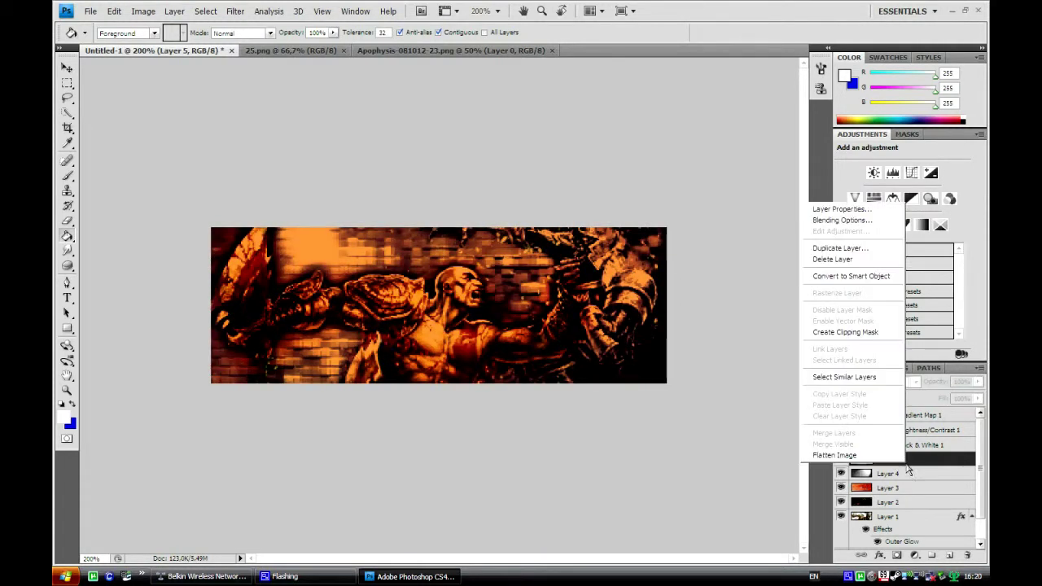
pyautogui.click(846, 259)
pyautogui.click(446, 225)
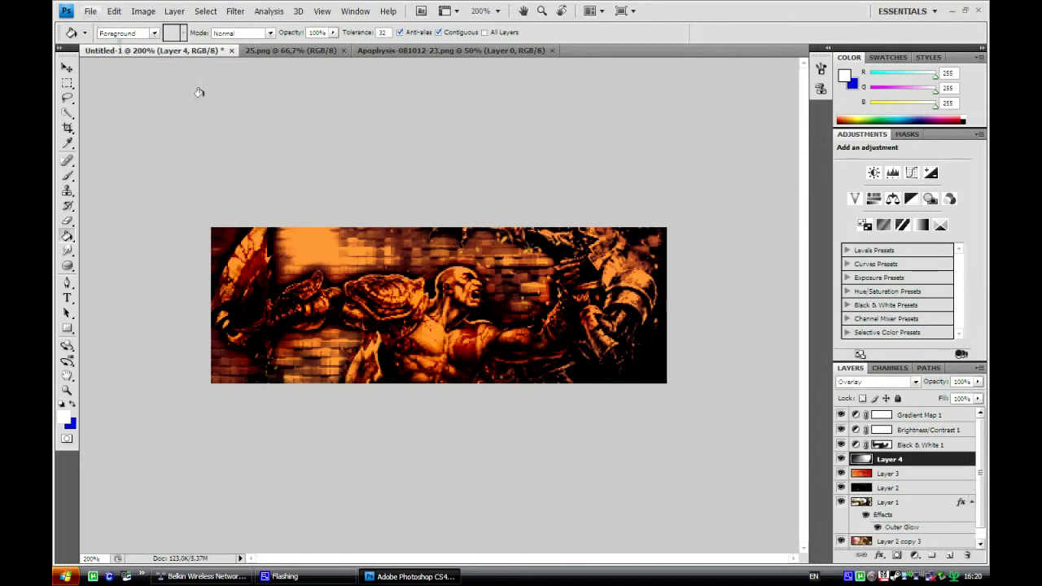
# Add a new layer, fill it with solid colour, and stroke it with a wider border
pyautogui.click(949, 554)
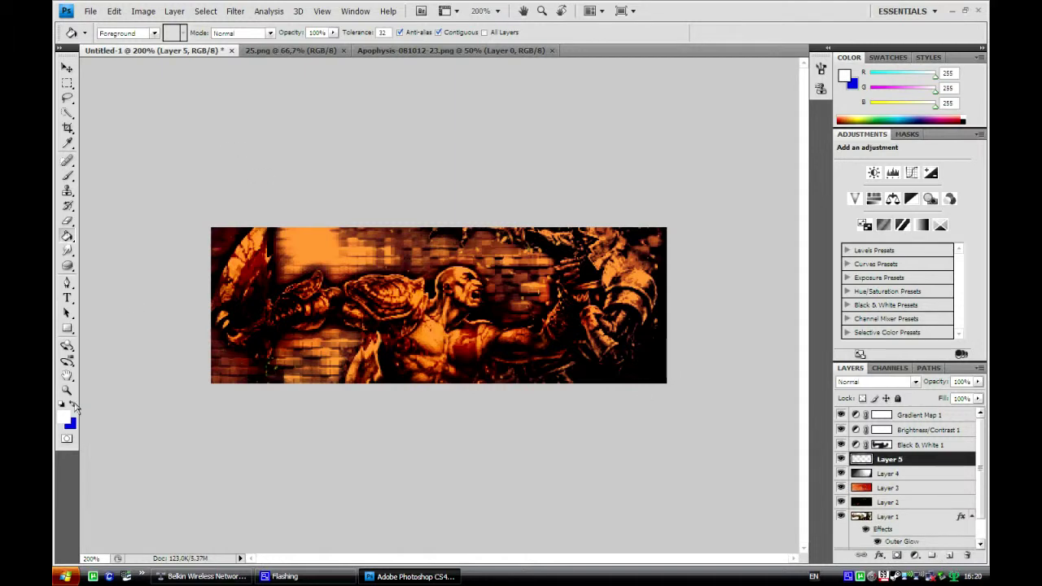
pyautogui.hotkey('alt', 'BackSpace')
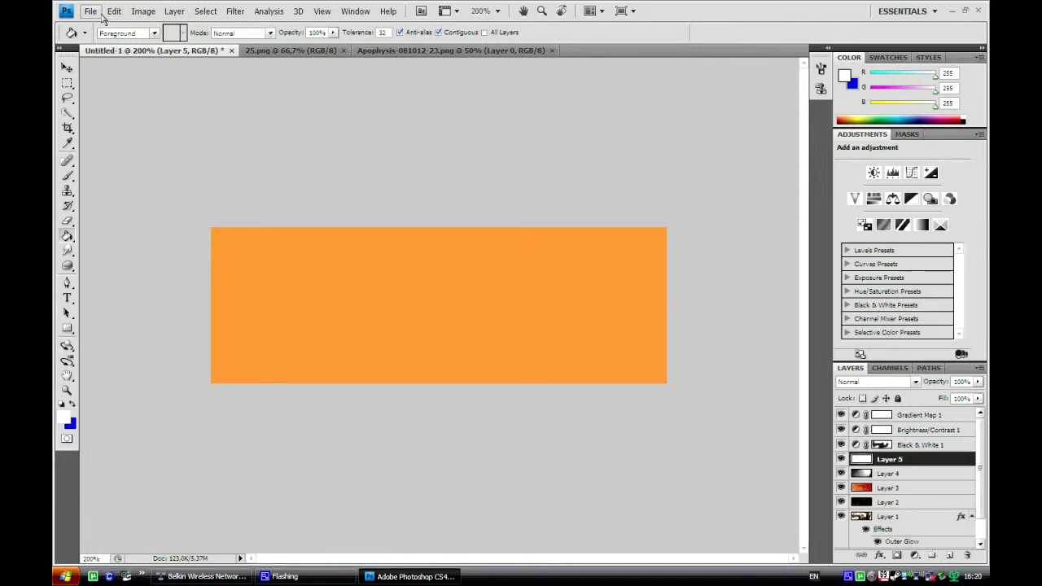
pyautogui.click(101, 13)
pyautogui.moveTo(114, 11)
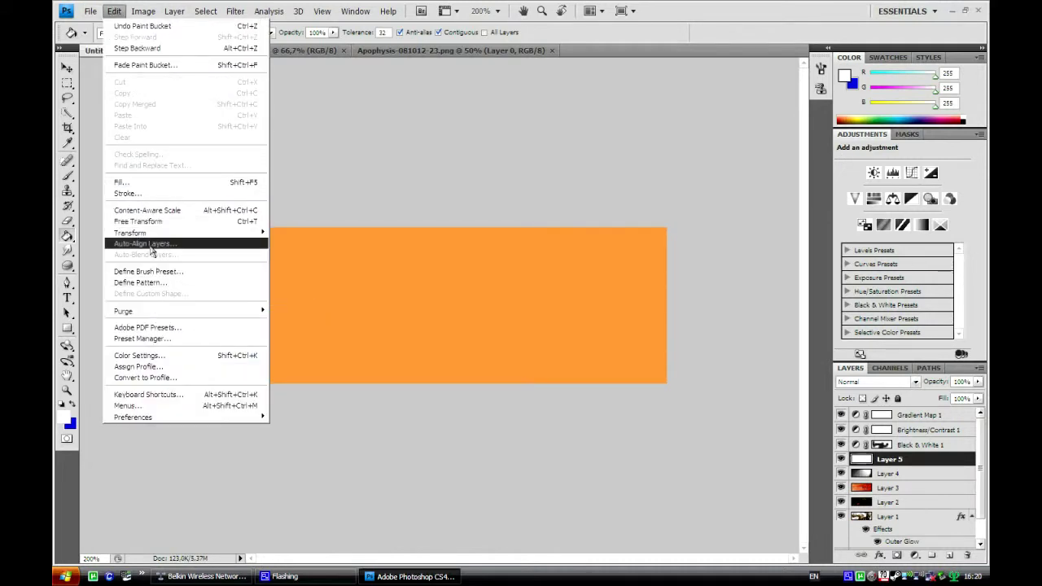
pyautogui.click(128, 193)
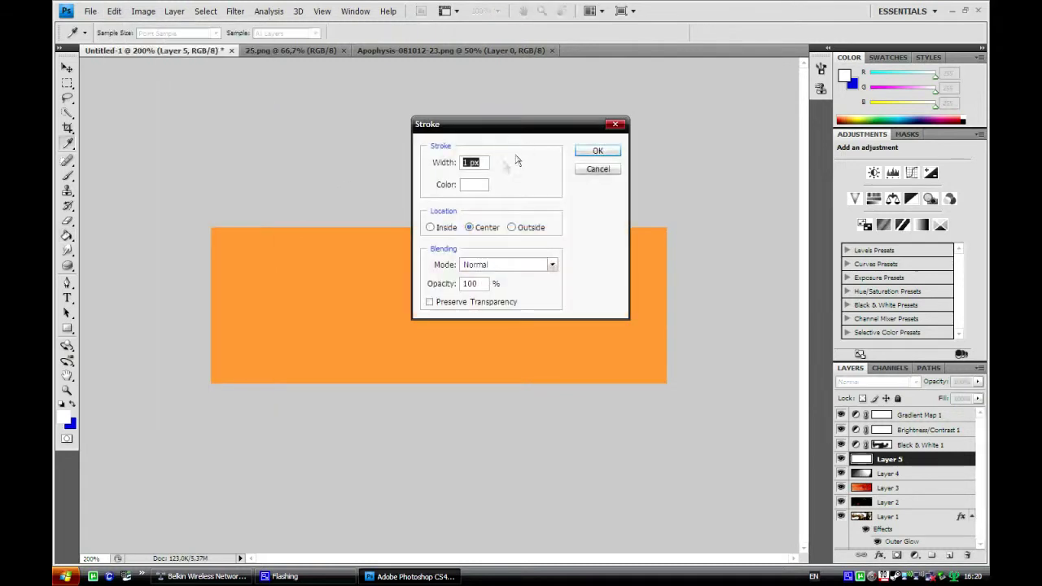
pyautogui.press('Up')
pyautogui.click(592, 153)
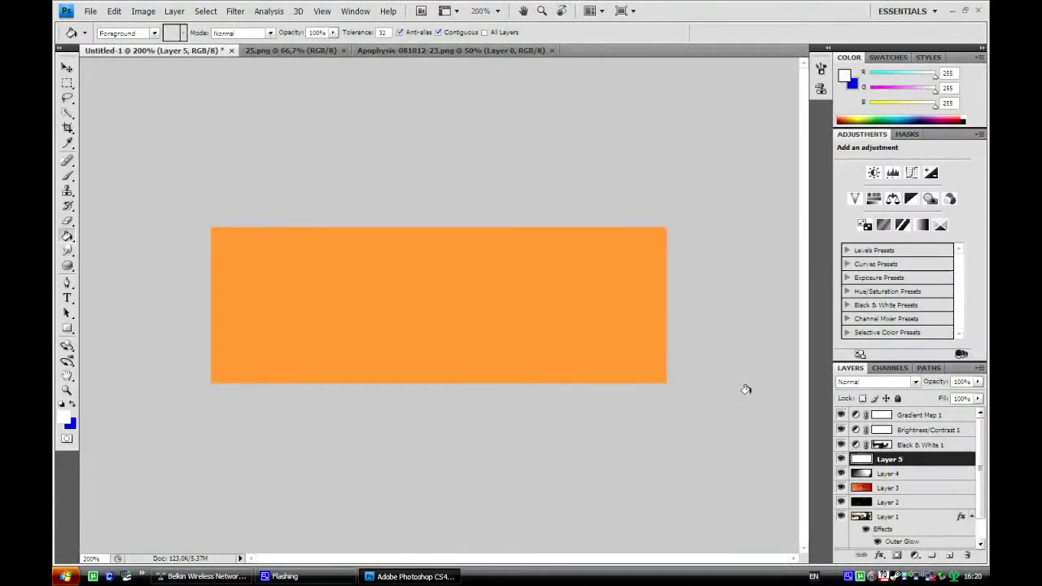
# Re-apply the stroke in black to frame the banner
pyautogui.click(114, 10)
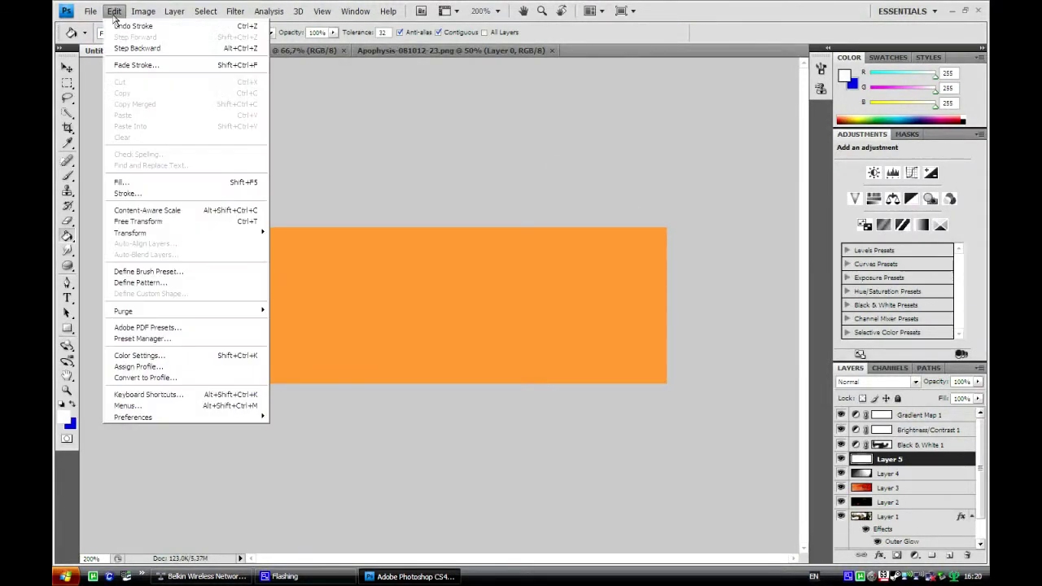
pyautogui.click(131, 193)
pyautogui.click(479, 185)
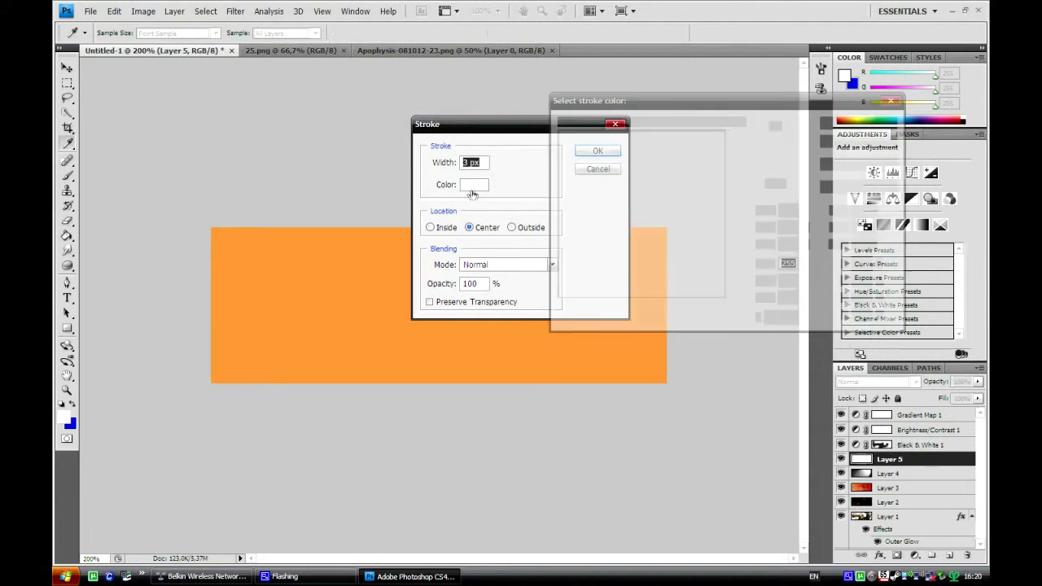
pyautogui.click(854, 124)
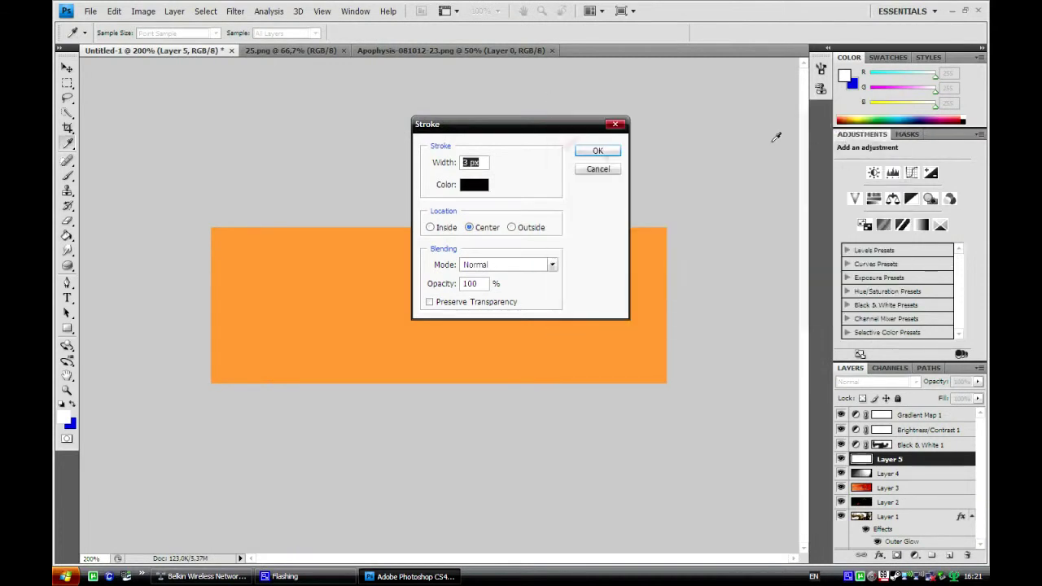
pyautogui.click(601, 160)
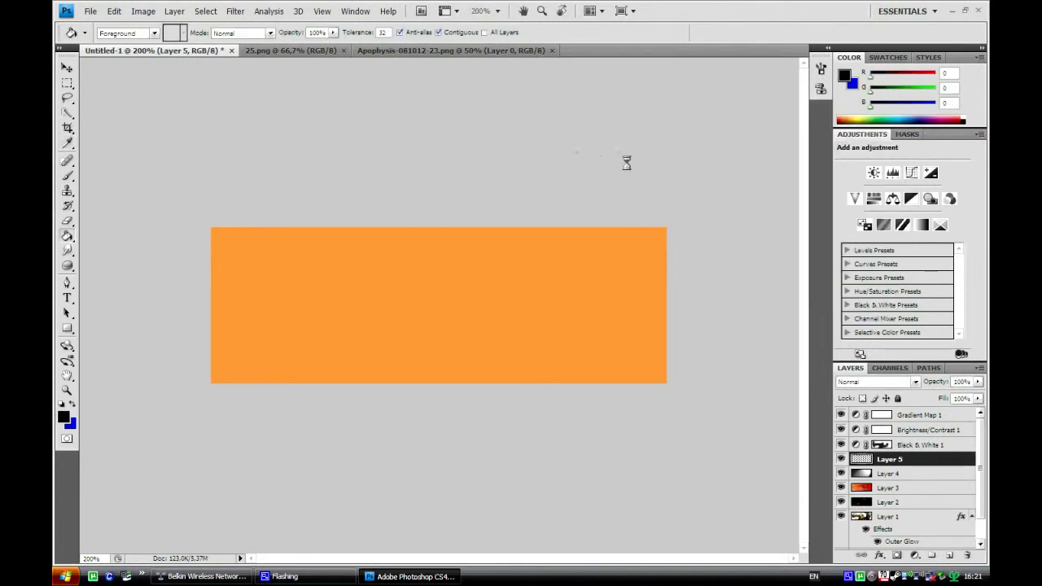
# Try Lighten, Color Burn and Linear Burn on Layer 5, then settle on Darken
pyautogui.click(889, 368)
pyautogui.click(857, 369)
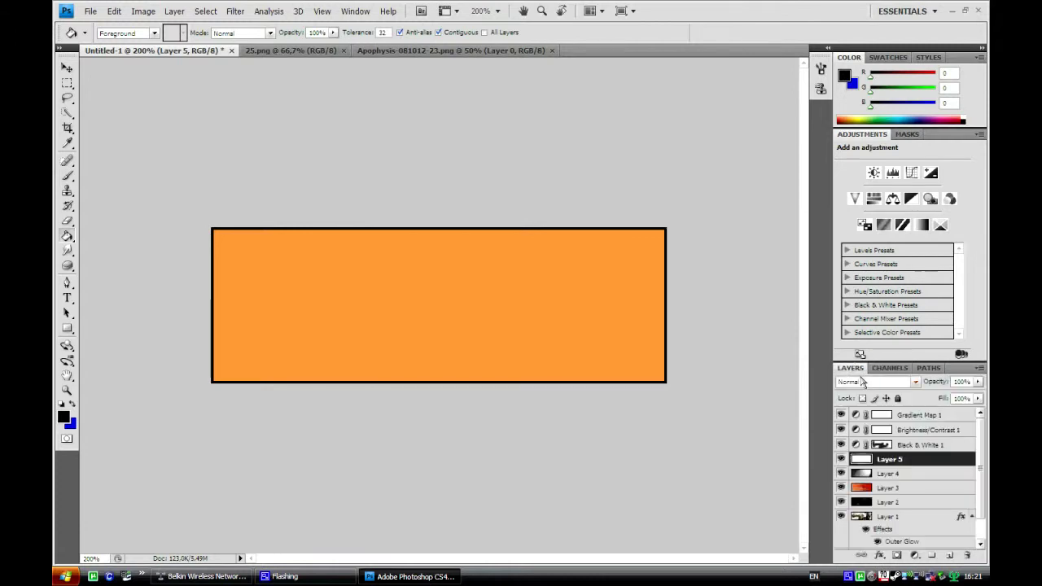
pyautogui.click(862, 163)
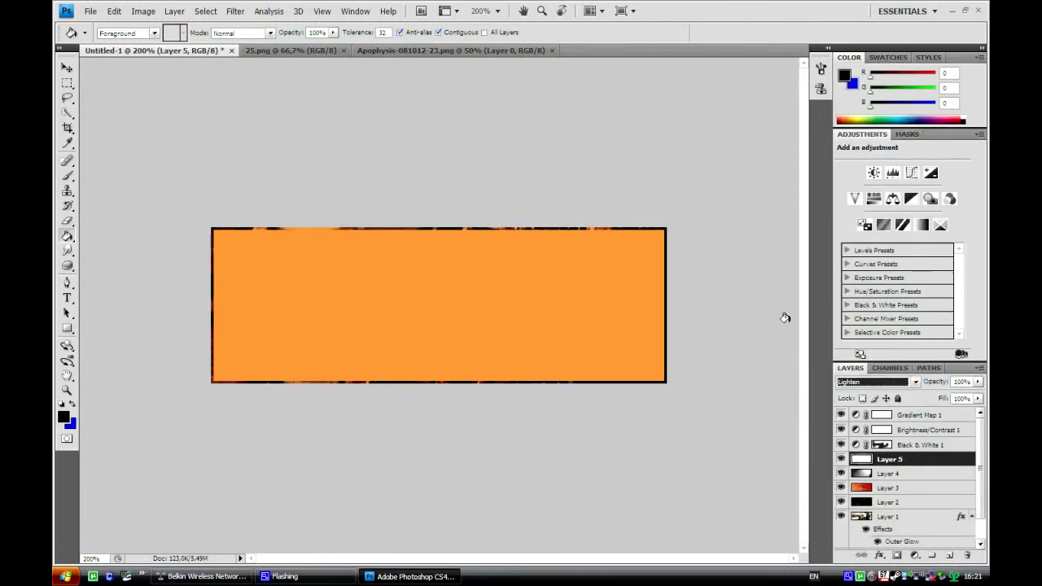
pyautogui.press('Down')
pyautogui.press('Down')
pyautogui.press('Down')
pyautogui.press('Down')
pyautogui.press('Down')
pyautogui.press('Down')
pyautogui.press('Down')
pyautogui.press('Down')
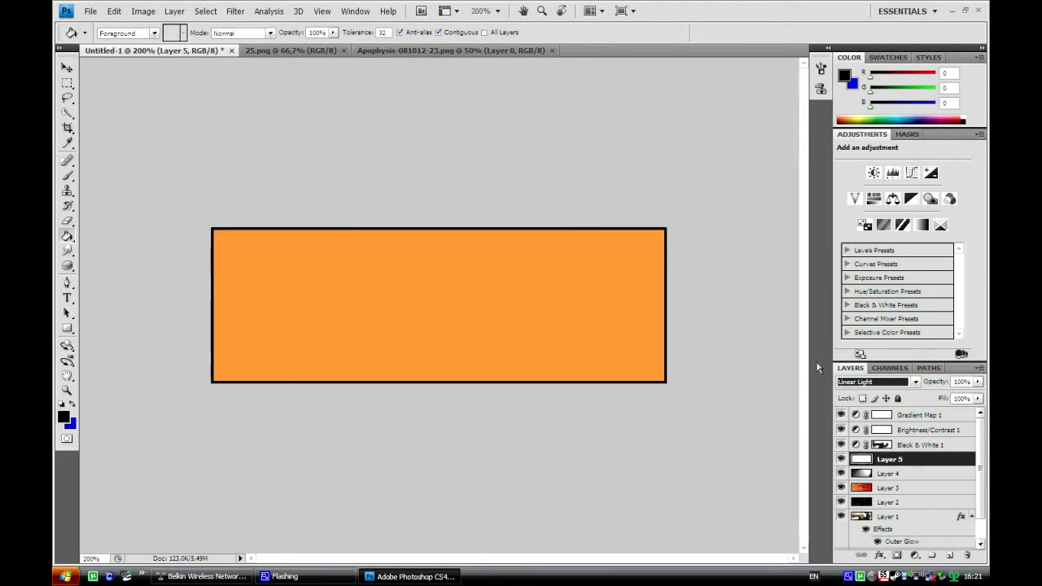
pyautogui.press('l')
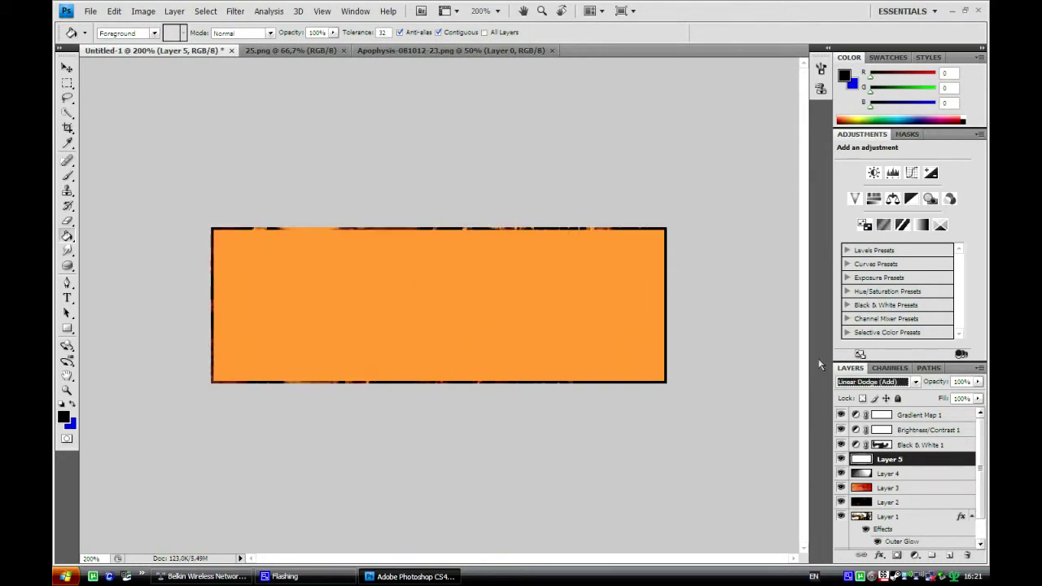
pyautogui.press('l')
pyautogui.press('l')
pyautogui.press('Up')
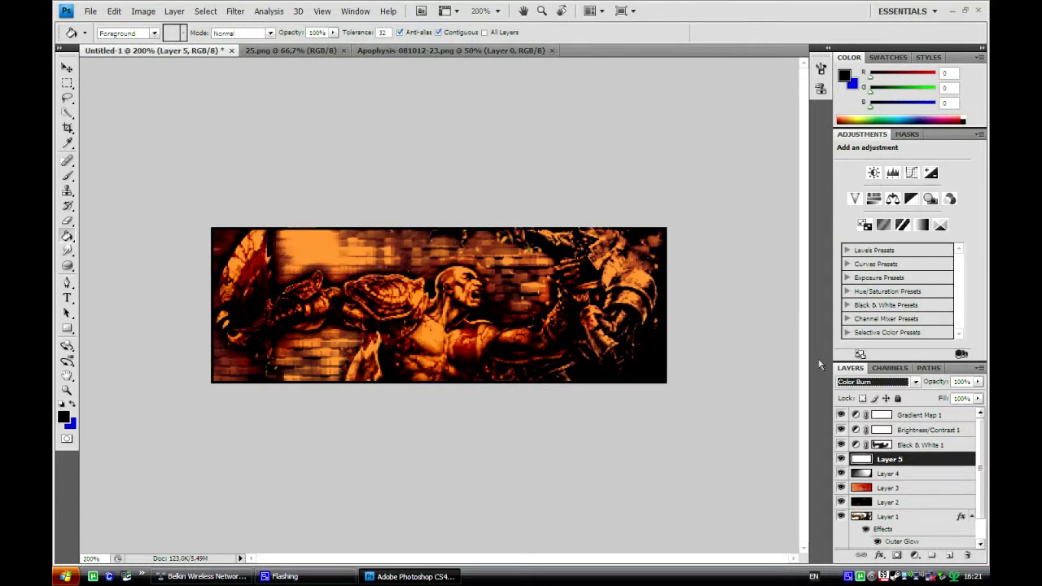
pyautogui.press('Down')
pyautogui.press('Down')
pyautogui.click(873, 384)
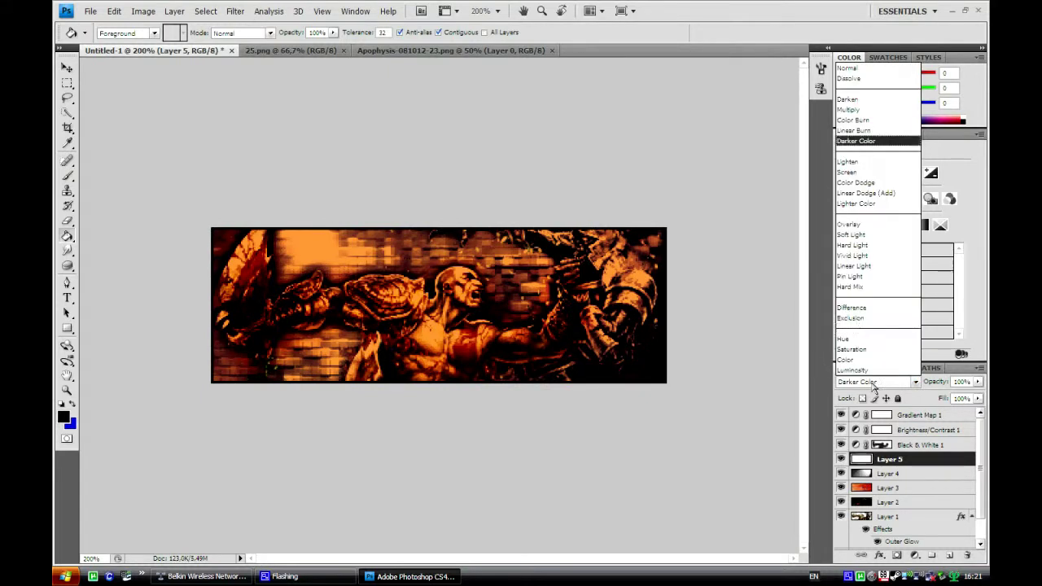
pyautogui.click(855, 99)
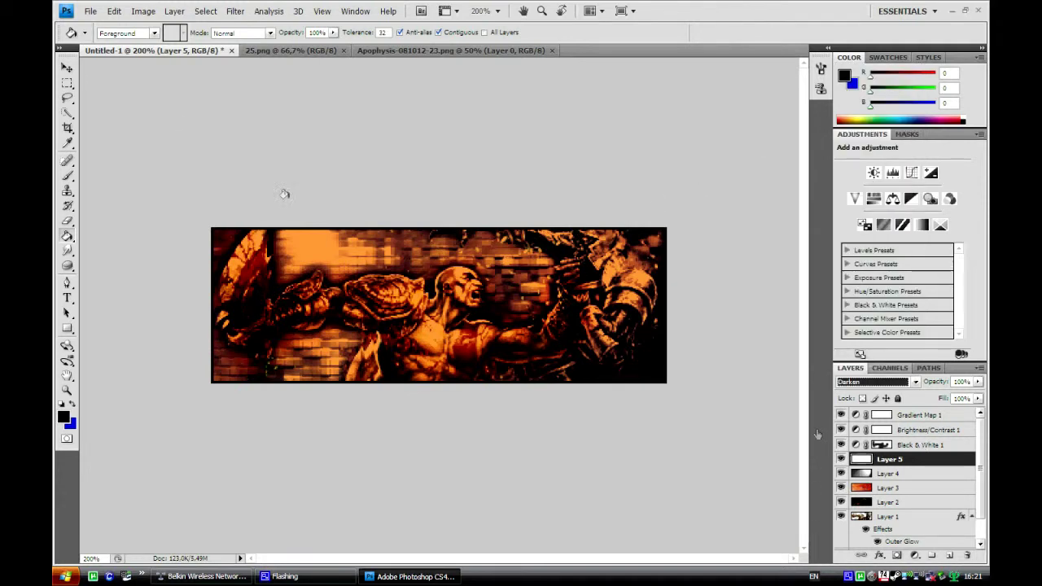
pyautogui.click(68, 70)
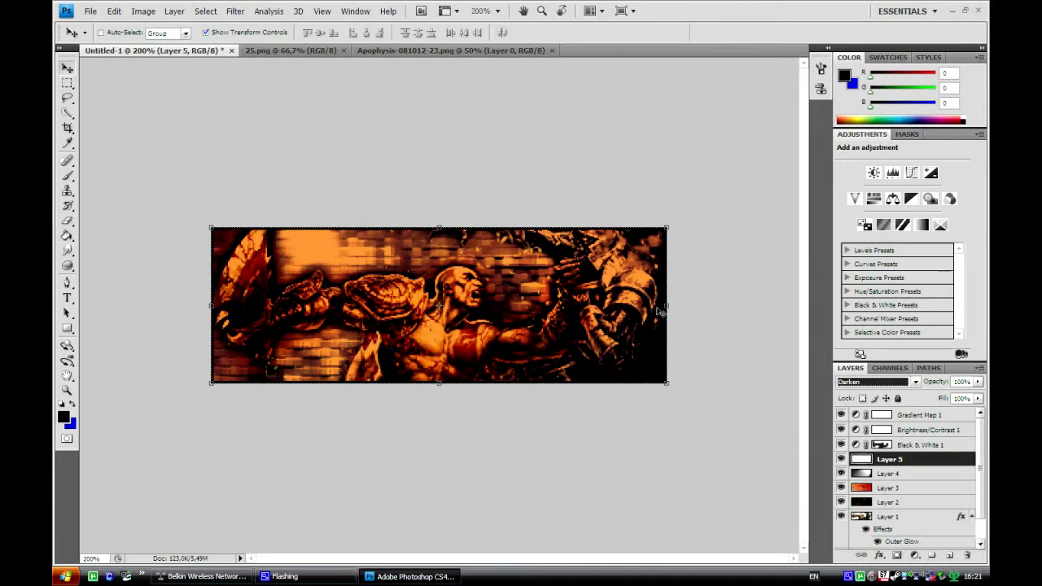
# Stretch Layer 5 past both banner edges to about 109% width and apply it
pyautogui.moveTo(666, 307); pyautogui.dragTo(678, 306)
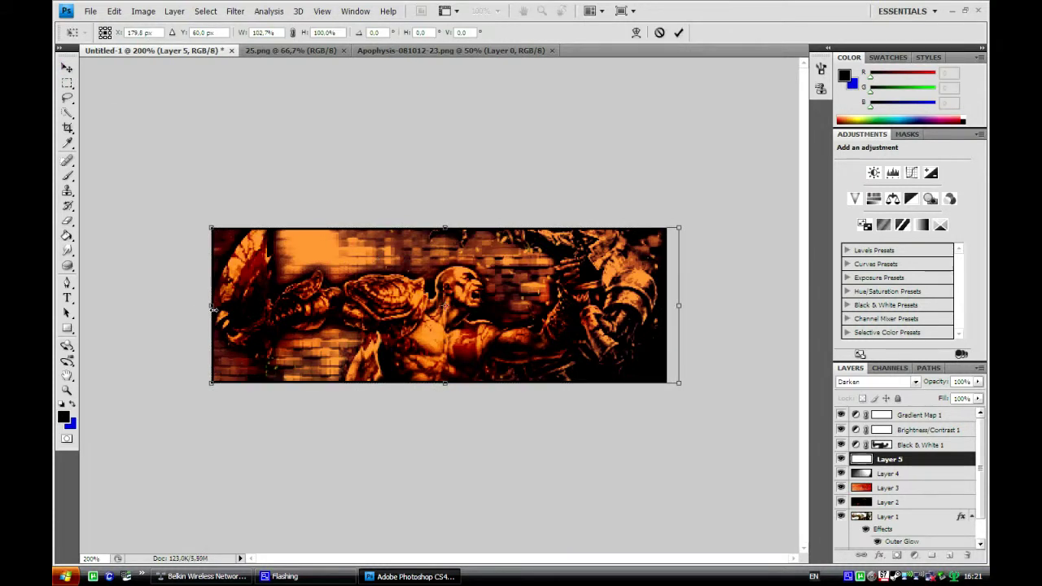
pyautogui.moveTo(209, 305); pyautogui.dragTo(182, 305)
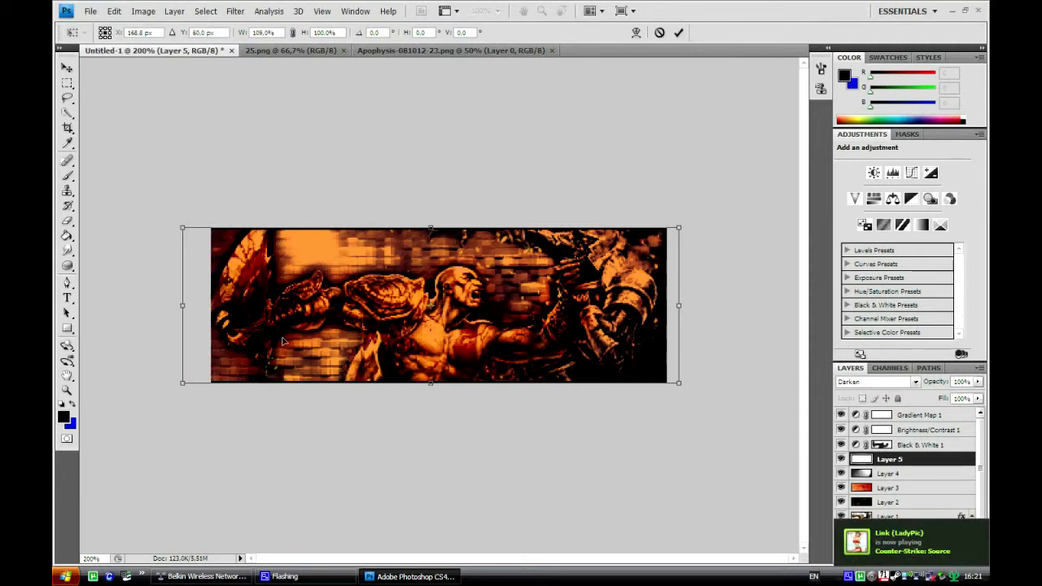
pyautogui.moveTo(67, 54); pyautogui.dragTo(67, 60)
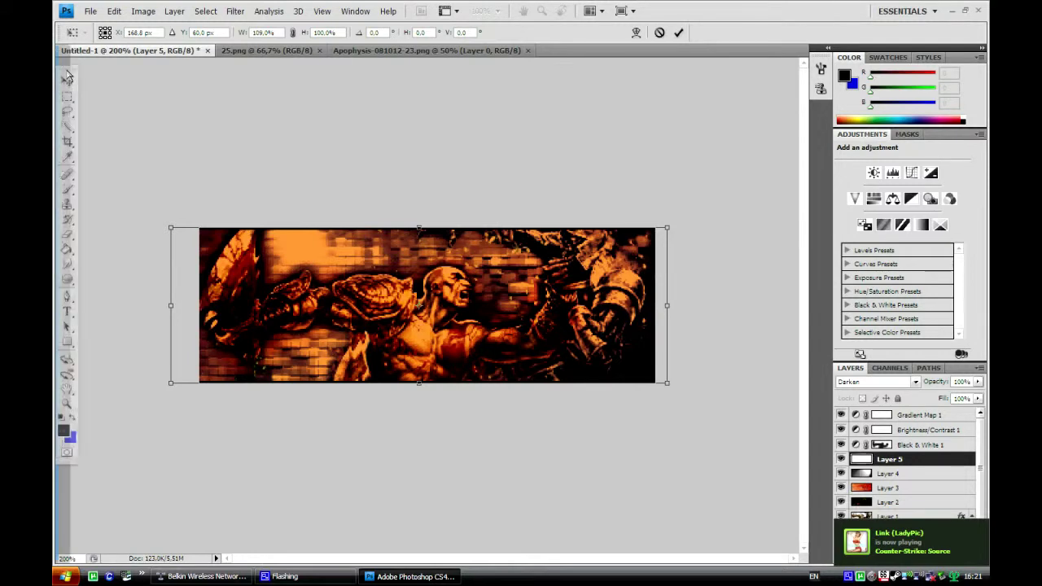
pyautogui.click(66, 75)
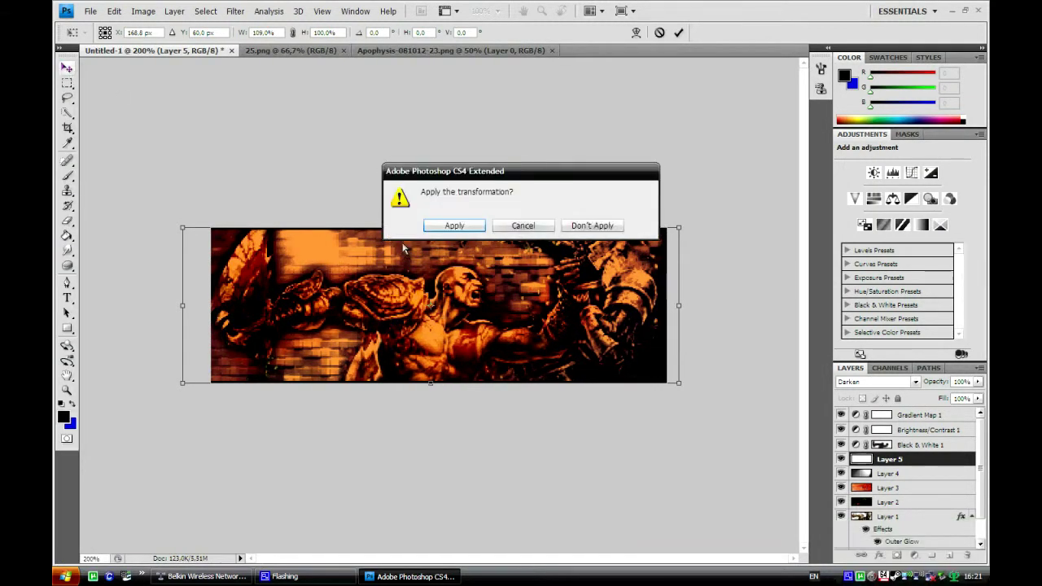
pyautogui.click(442, 225)
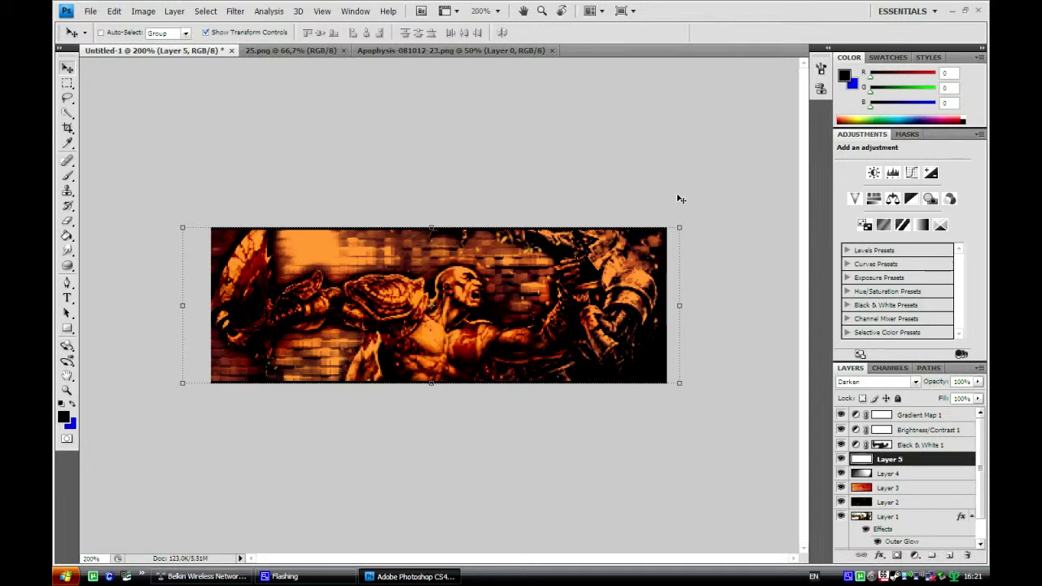
# Add a new Layer 6 beneath Layer 5 and set the brush to 50 px
pyautogui.click(949, 555)
pyautogui.moveTo(892, 458); pyautogui.dragTo(892, 486)
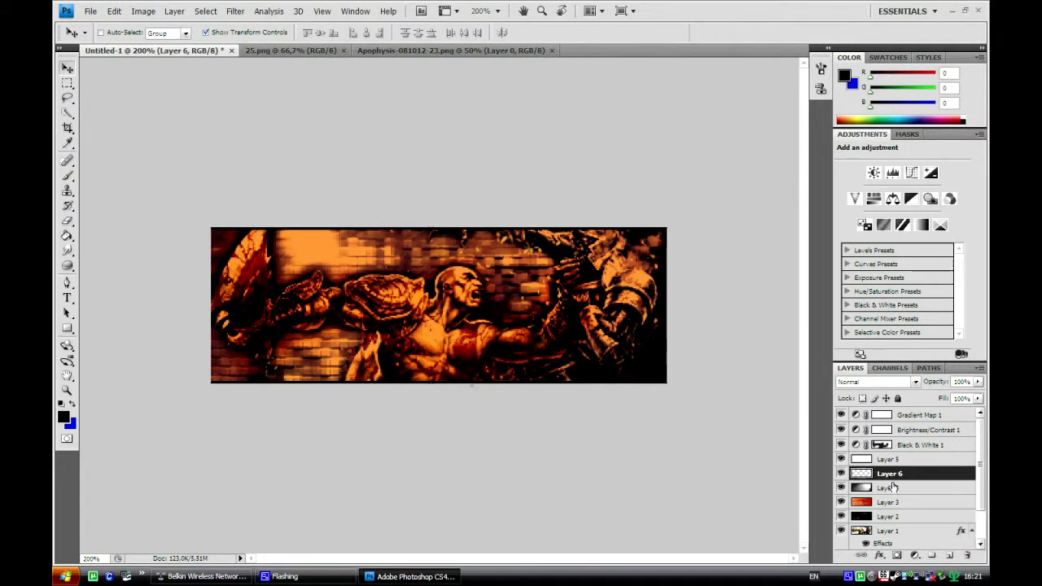
pyautogui.click(68, 175)
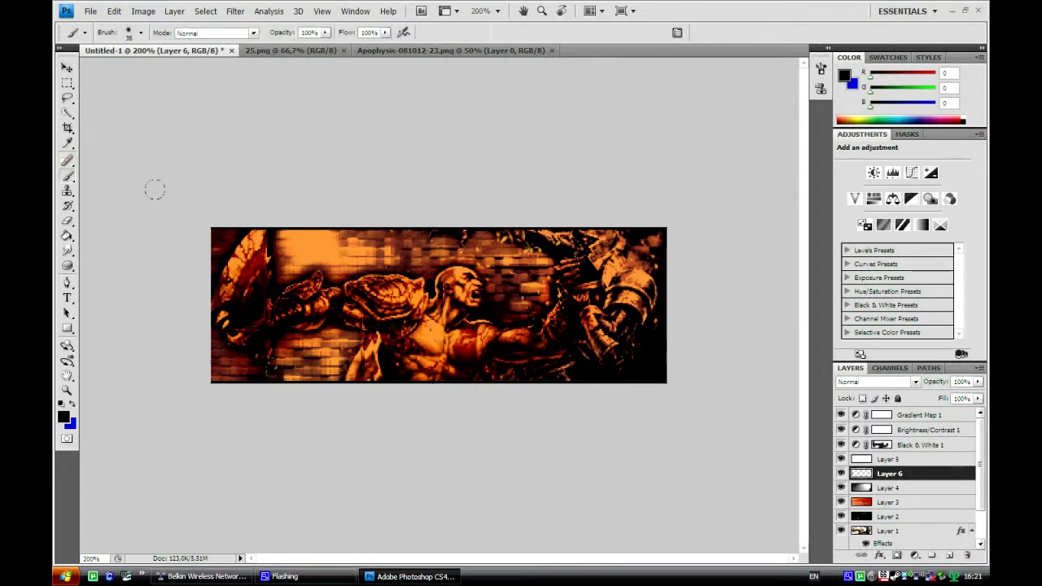
pyautogui.click(141, 33)
pyautogui.moveTo(100, 69); pyautogui.dragTo(104, 68)
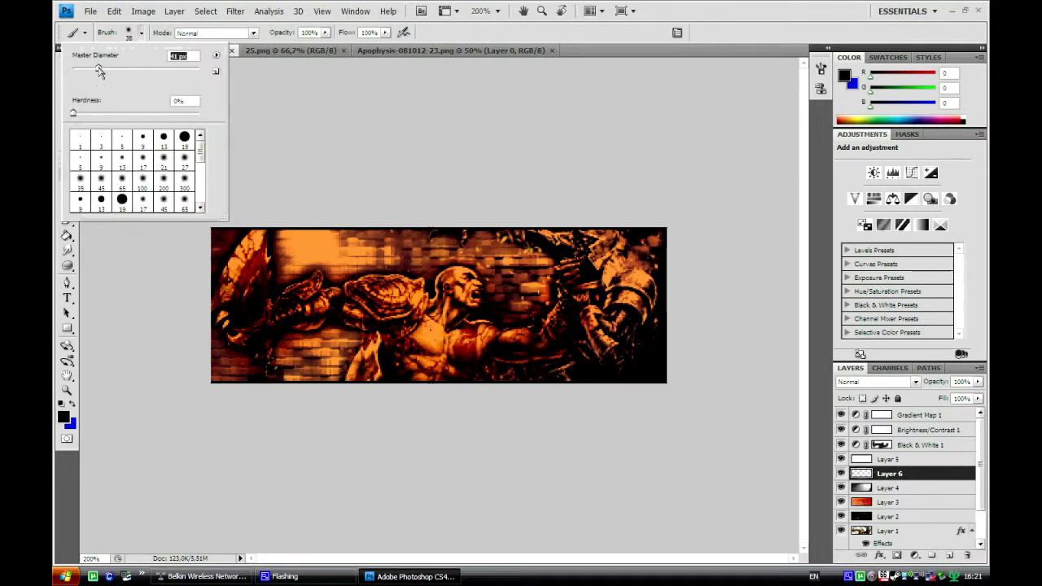
pyautogui.click(139, 54)
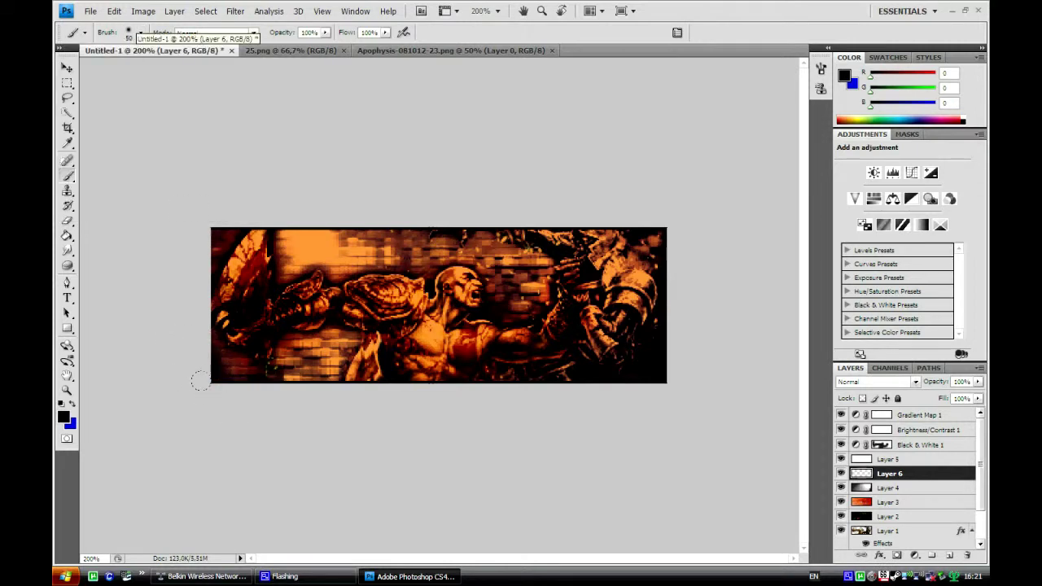
# Paint black along the banner's lower edges and set Layer 6 to 80% opacity
pyautogui.moveTo(201, 380); pyautogui.dragTo(203, 401)
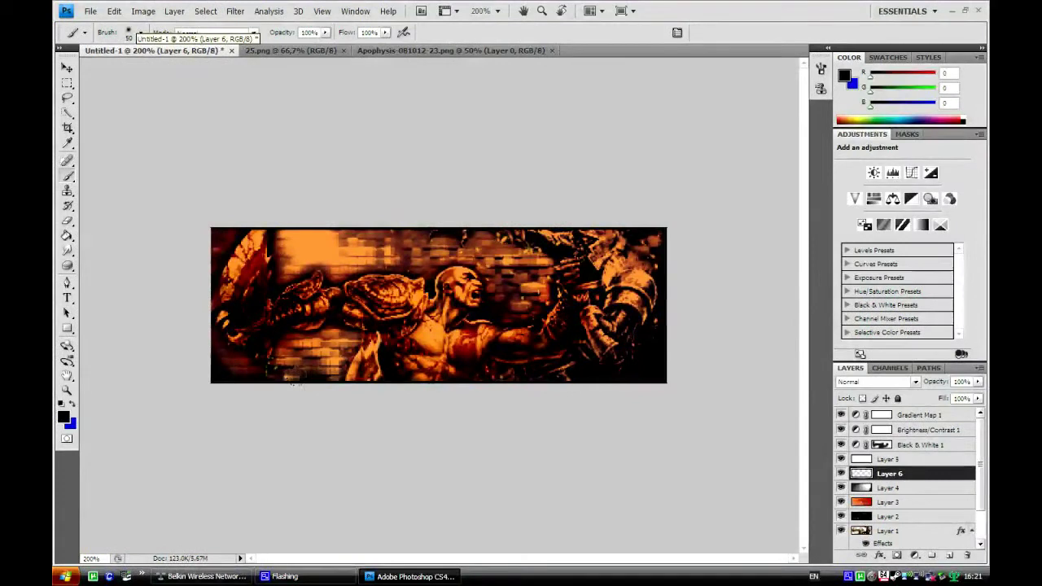
pyautogui.moveTo(293, 375)
pyautogui.mouseDown()
pyautogui.moveTo(326, 396)
pyautogui.moveTo(232, 391)
pyautogui.mouseUp()
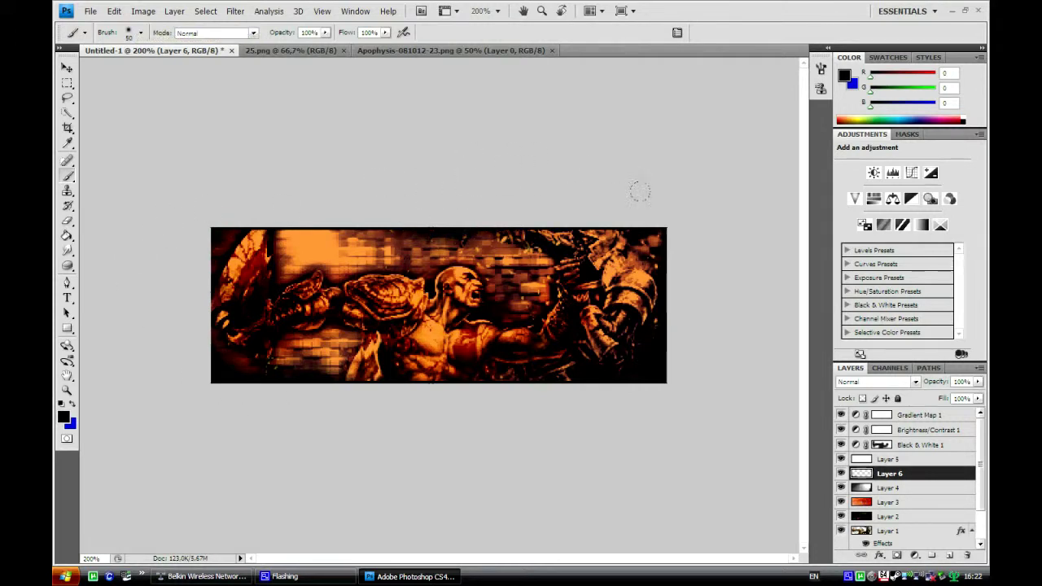
pyautogui.click(978, 382)
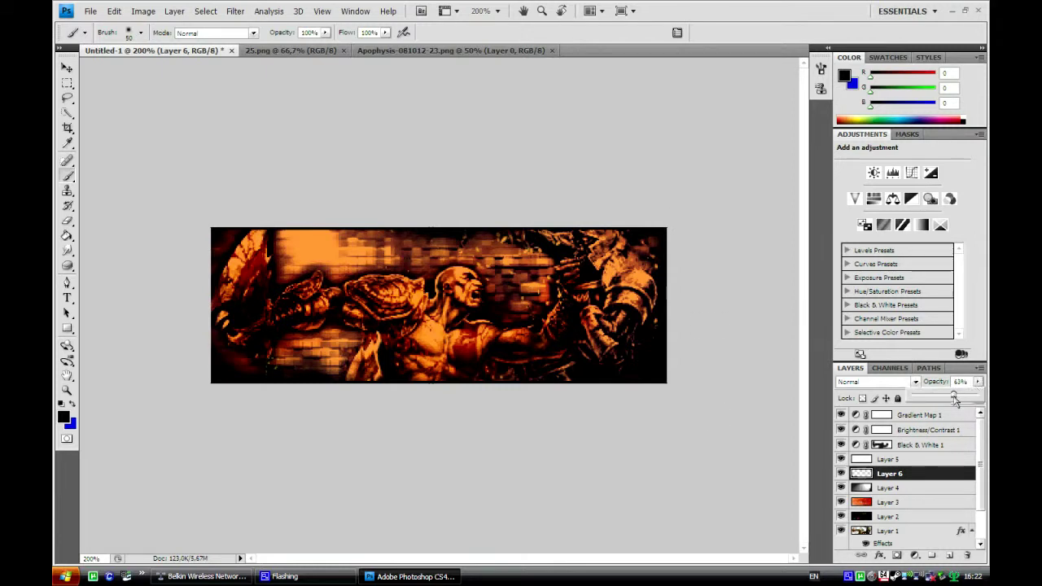
pyautogui.moveTo(975, 396)
pyautogui.mouseDown()
pyautogui.moveTo(957, 403)
pyautogui.moveTo(965, 403)
pyautogui.mouseUp()
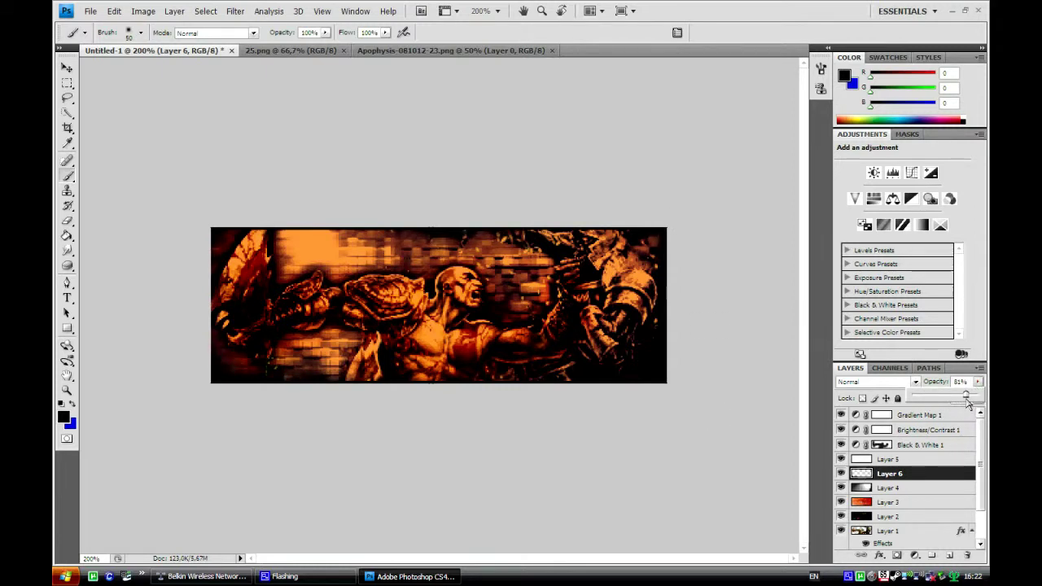
pyautogui.click(841, 473)
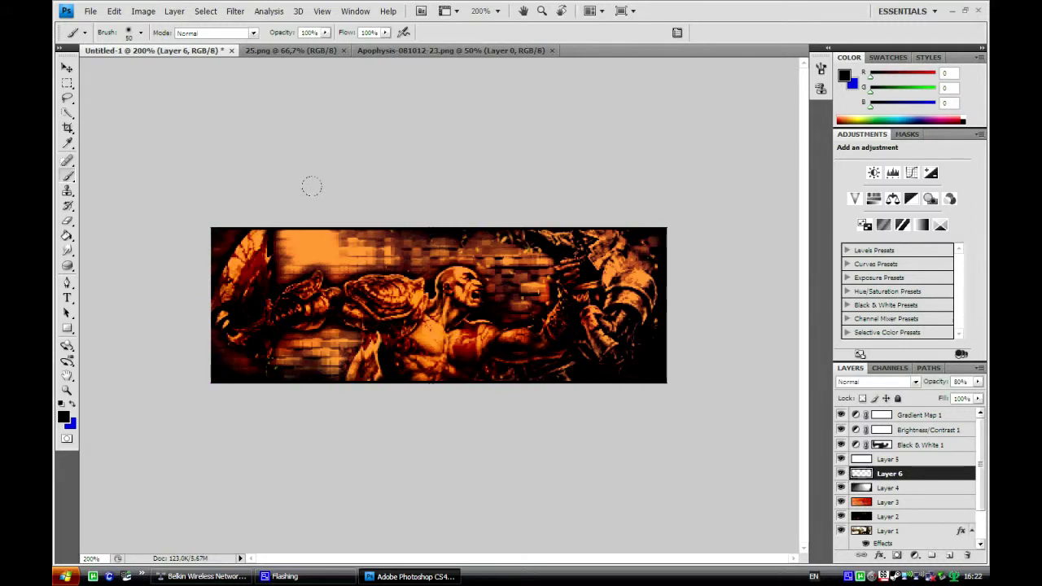
pyautogui.hotkey('ctrl', '-')
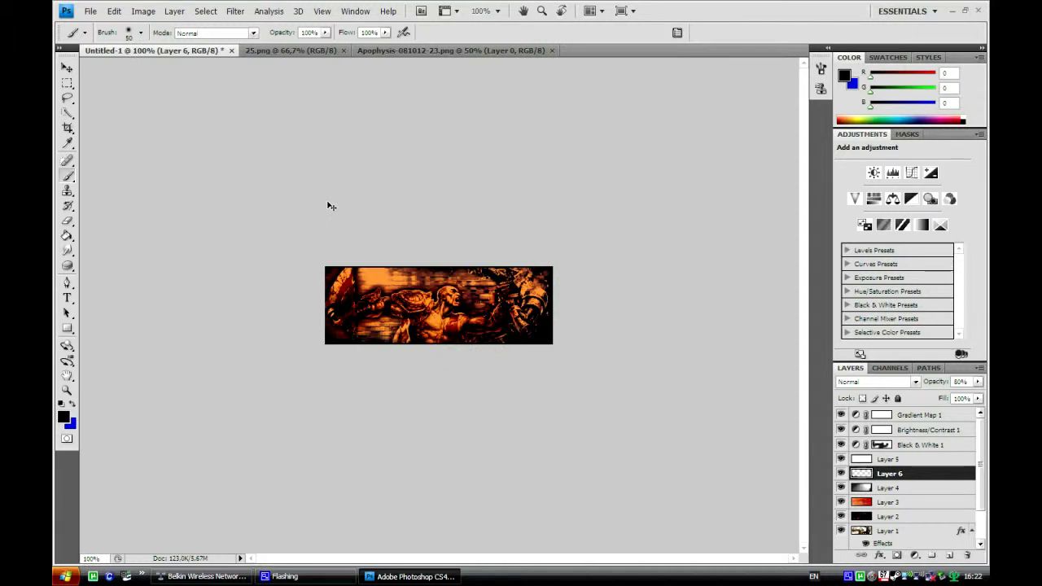
pyautogui.hotkey('ctrl', '+')
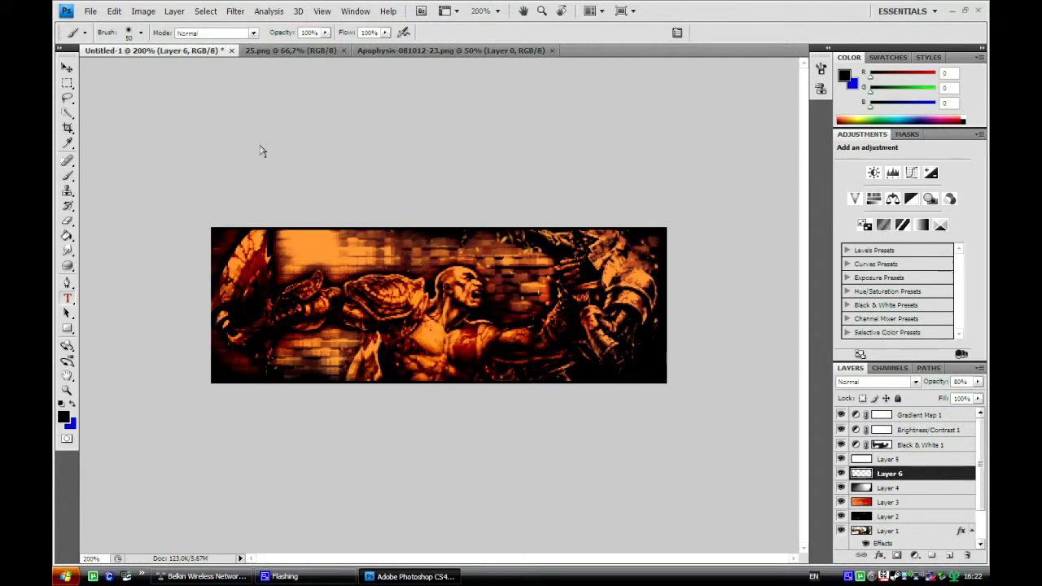
# Type 'Kratos' in Palatino Linotype near the banner's top, above Layer 5
pyautogui.press('t')
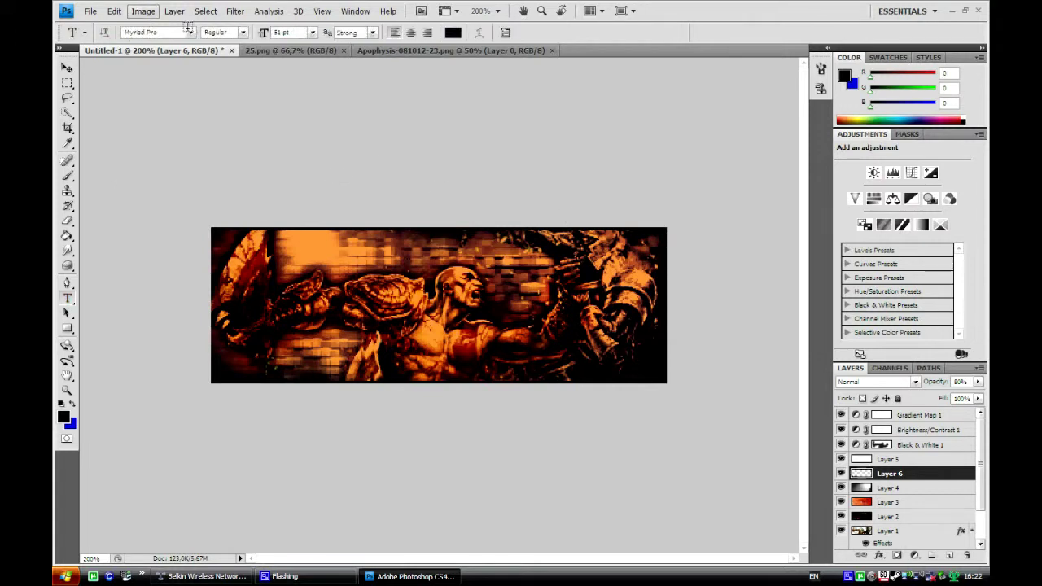
pyautogui.click(190, 32)
pyautogui.click(193, 33)
pyautogui.click(915, 460)
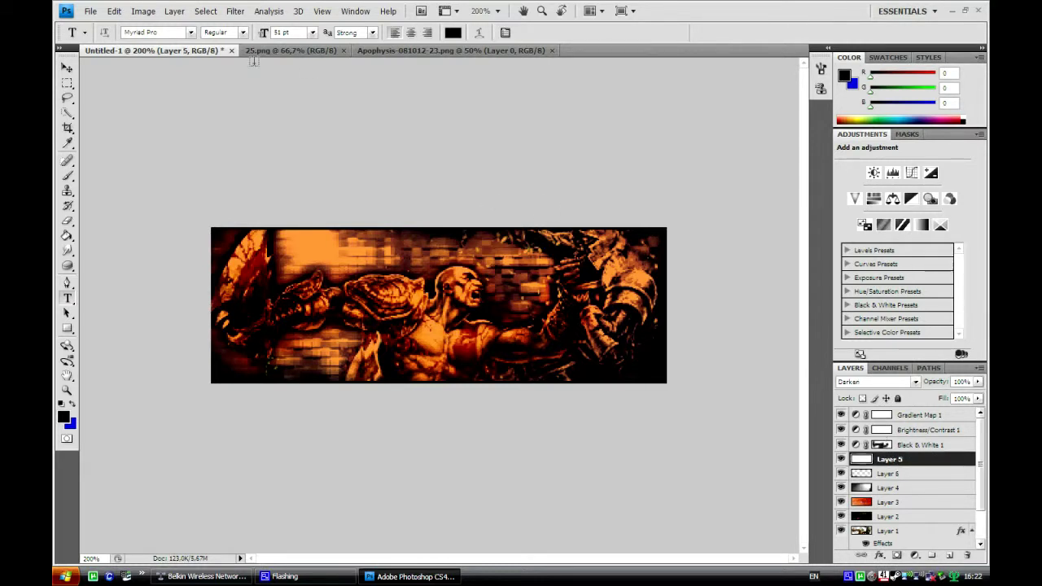
pyautogui.click(190, 33)
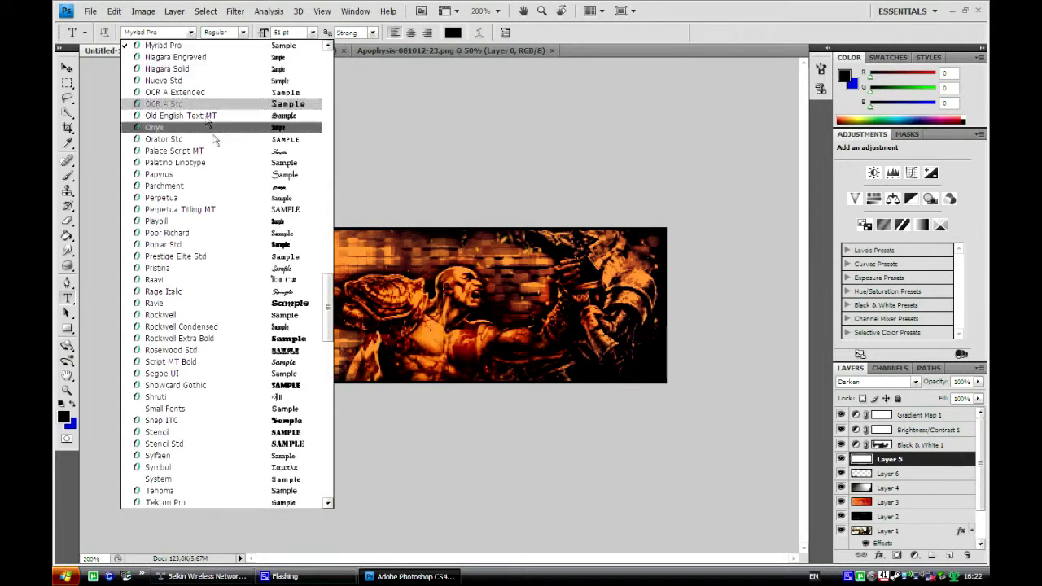
pyautogui.click(230, 162)
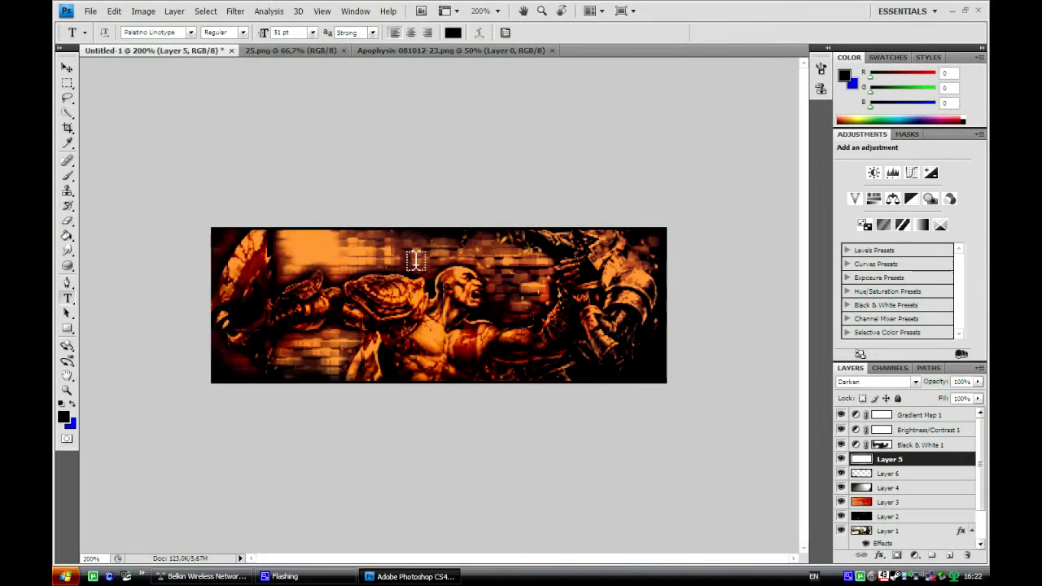
pyautogui.click(348, 253)
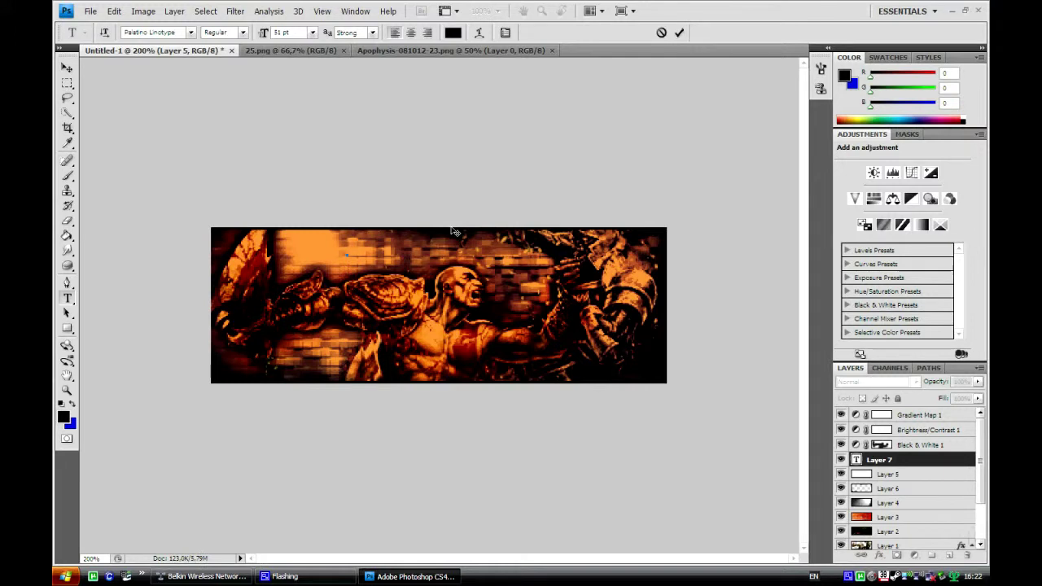
pyautogui.write('Krato')
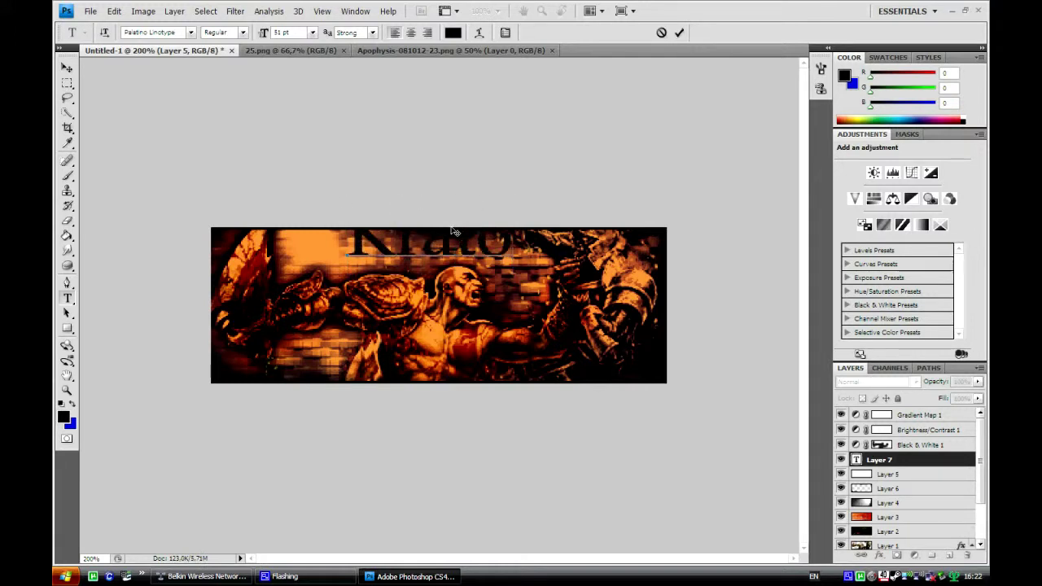
pyautogui.write('s')
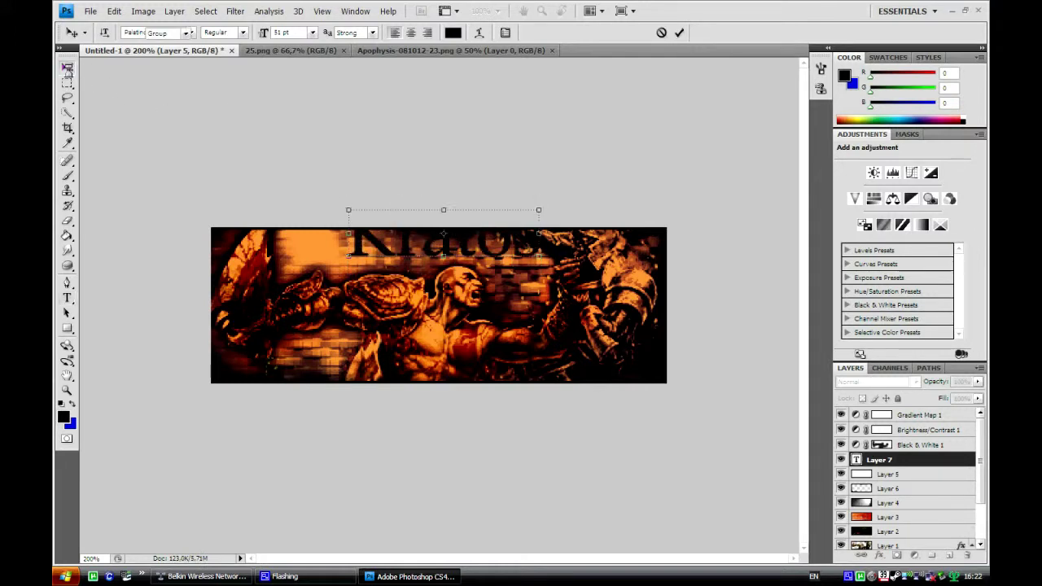
# Move the Kratos text to the banner's top centre and scale it to about 50%
pyautogui.click(67, 67)
pyautogui.moveTo(440, 244); pyautogui.dragTo(456, 265)
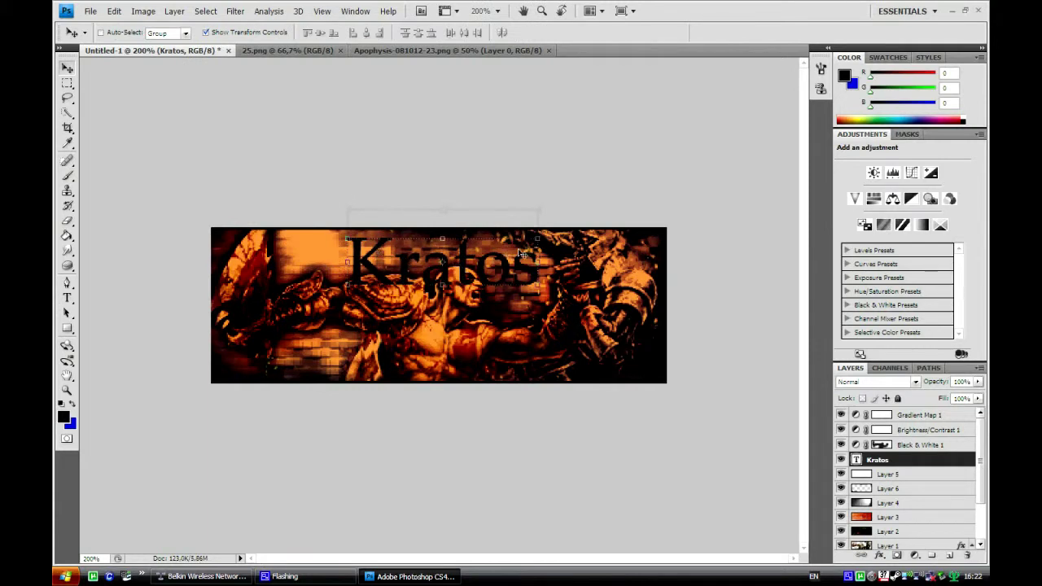
pyautogui.hotkey('ctrl', 't')
pyautogui.moveTo(537, 264); pyautogui.dragTo(477, 265)
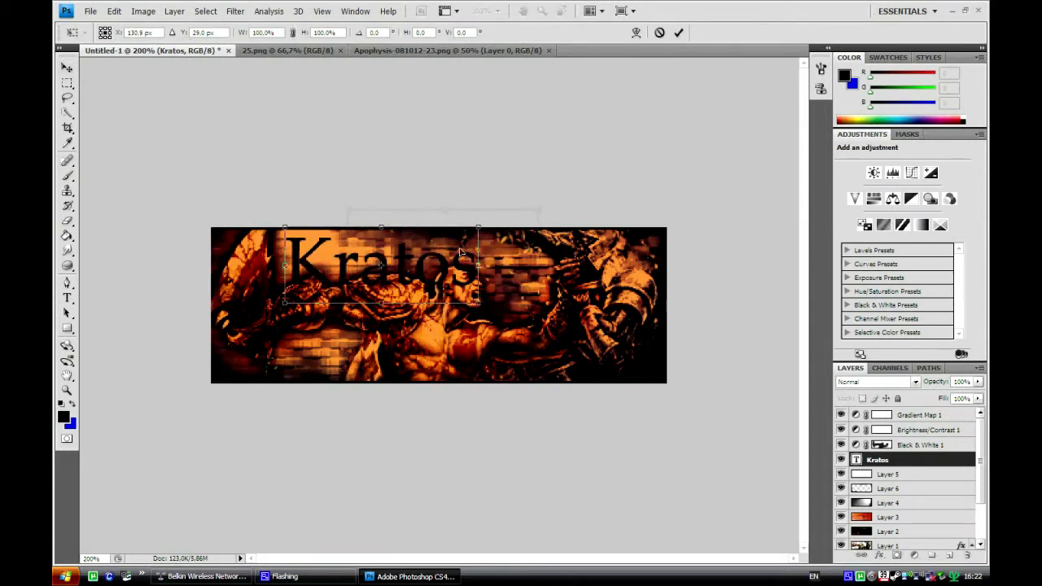
pyautogui.moveTo(478, 223)
pyautogui.mouseDown()
pyautogui.moveTo(478, 377)
pyautogui.moveTo(625, 268)
pyautogui.moveTo(437, 250)
pyautogui.moveTo(437, 239)
pyautogui.mouseUp()
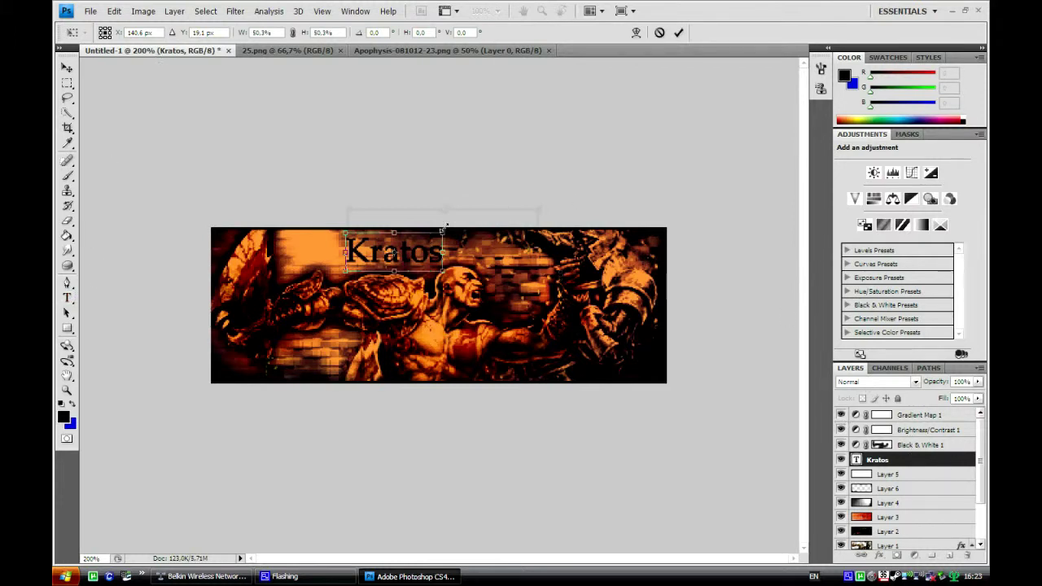
pyautogui.click(68, 67)
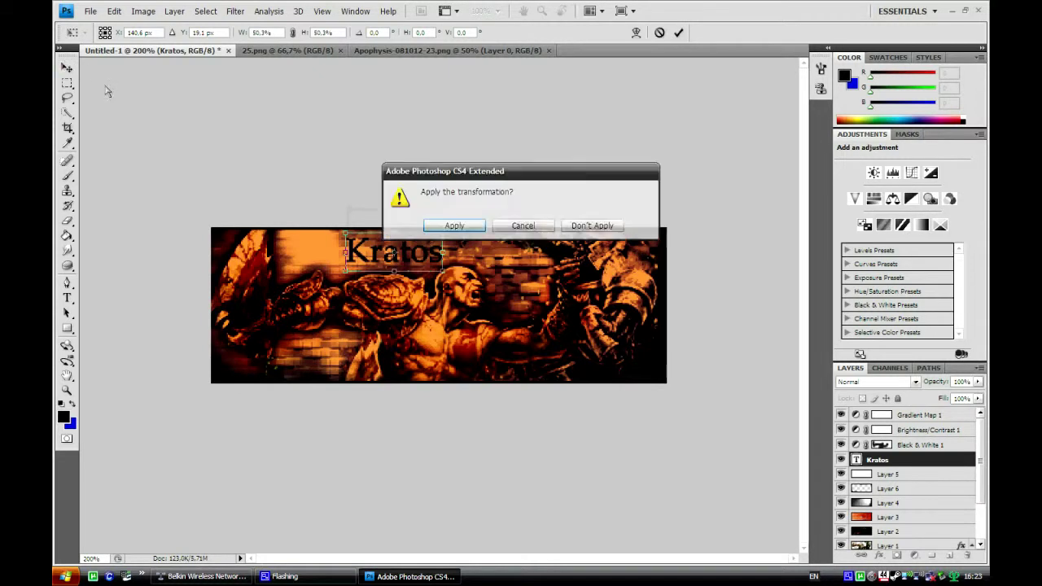
pyautogui.click(468, 222)
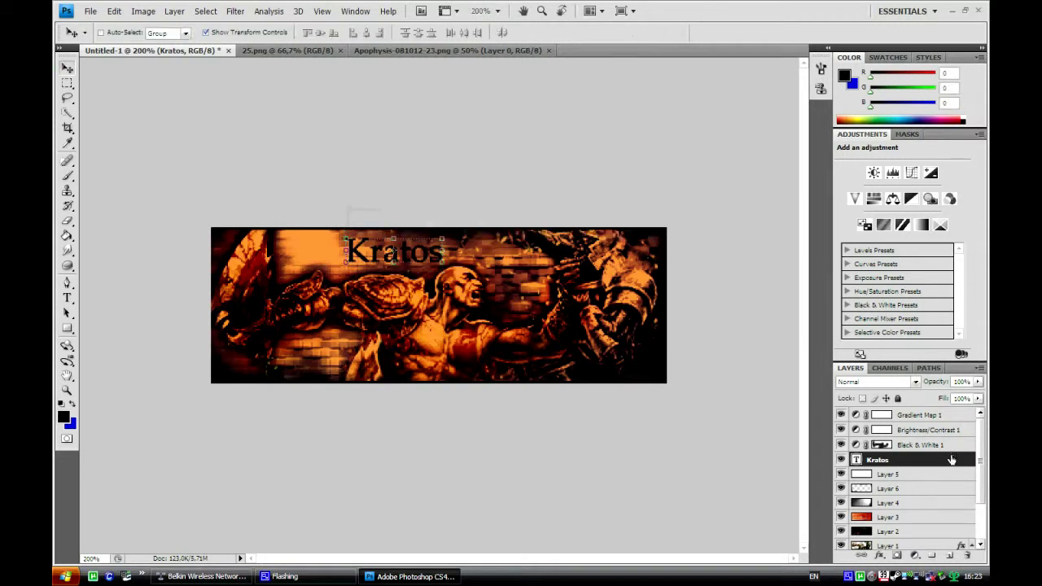
# Try a fully opaque Drop Shadow on Kratos with adjusted distance, spread and size
pyautogui.doubleClick(952, 460)
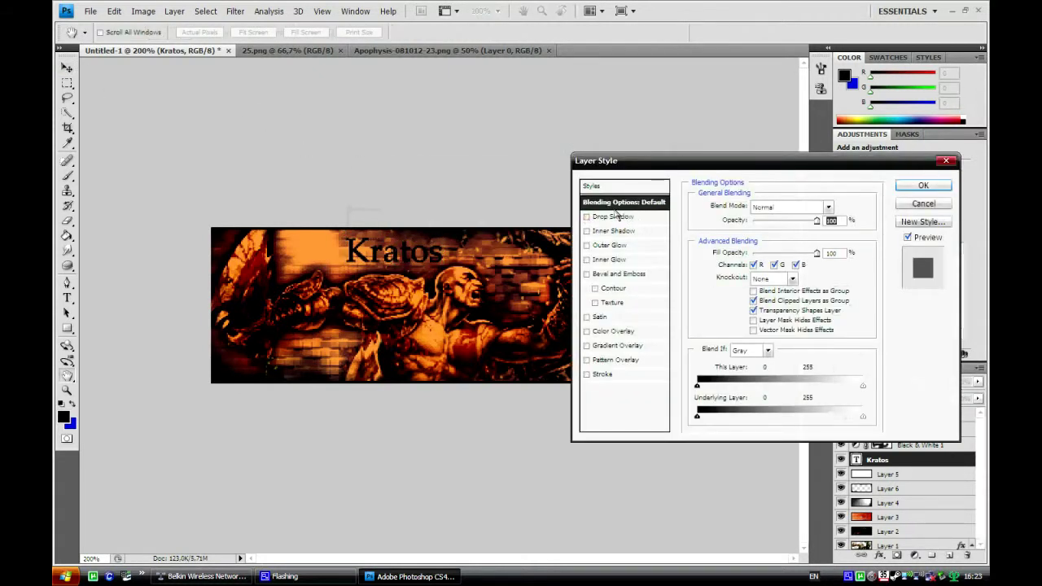
pyautogui.click(614, 217)
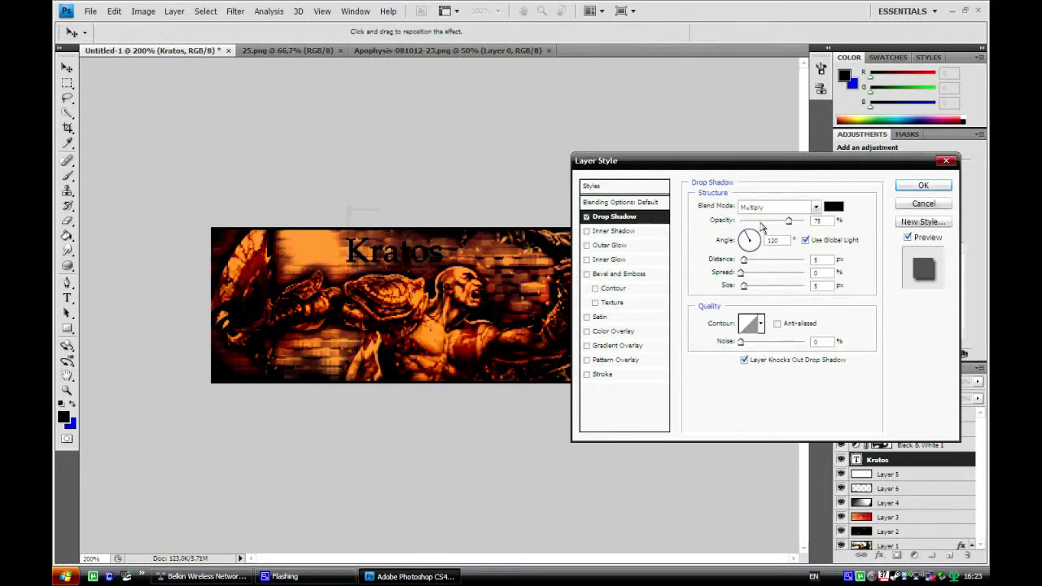
pyautogui.moveTo(789, 222); pyautogui.dragTo(805, 222)
pyautogui.moveTo(743, 260); pyautogui.dragTo(746, 273)
pyautogui.click(742, 273)
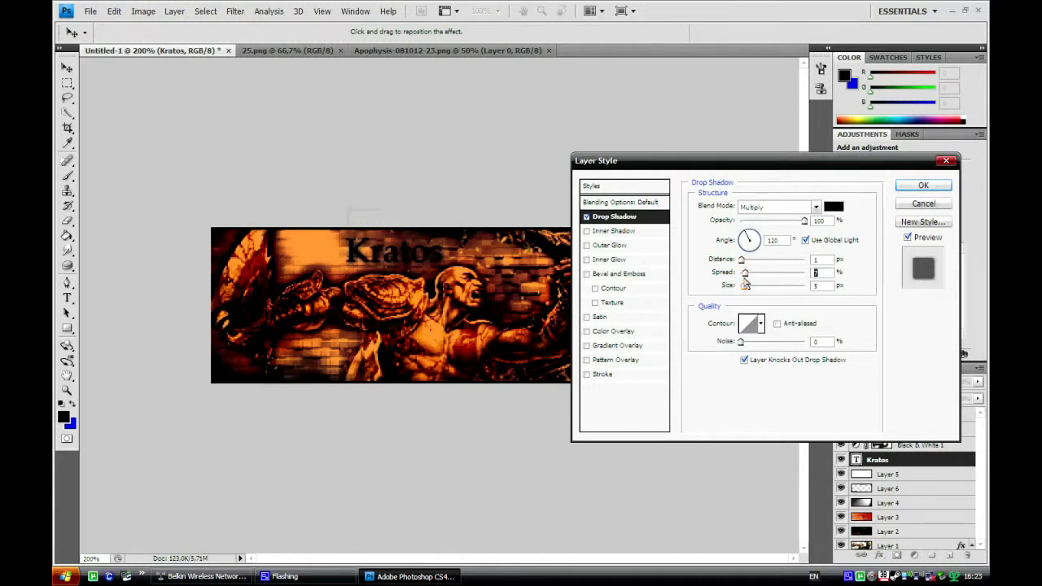
pyautogui.moveTo(745, 289); pyautogui.dragTo(747, 290)
# Replace the shadow with an Outer Glow at about 52% opacity and size 21
pyautogui.click(586, 218)
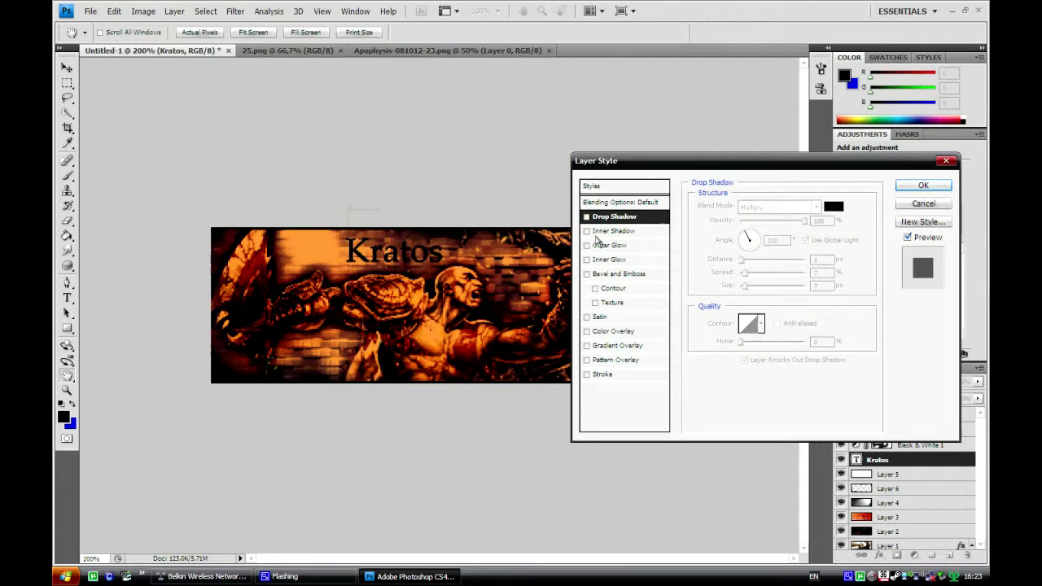
pyautogui.click(588, 245)
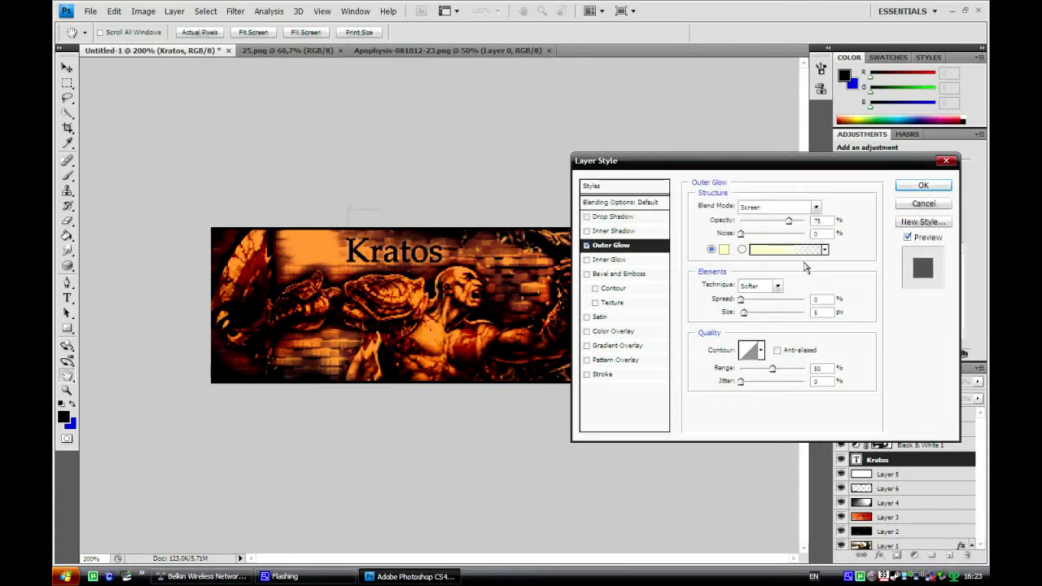
pyautogui.click(789, 221)
pyautogui.moveTo(790, 224); pyautogui.dragTo(773, 222)
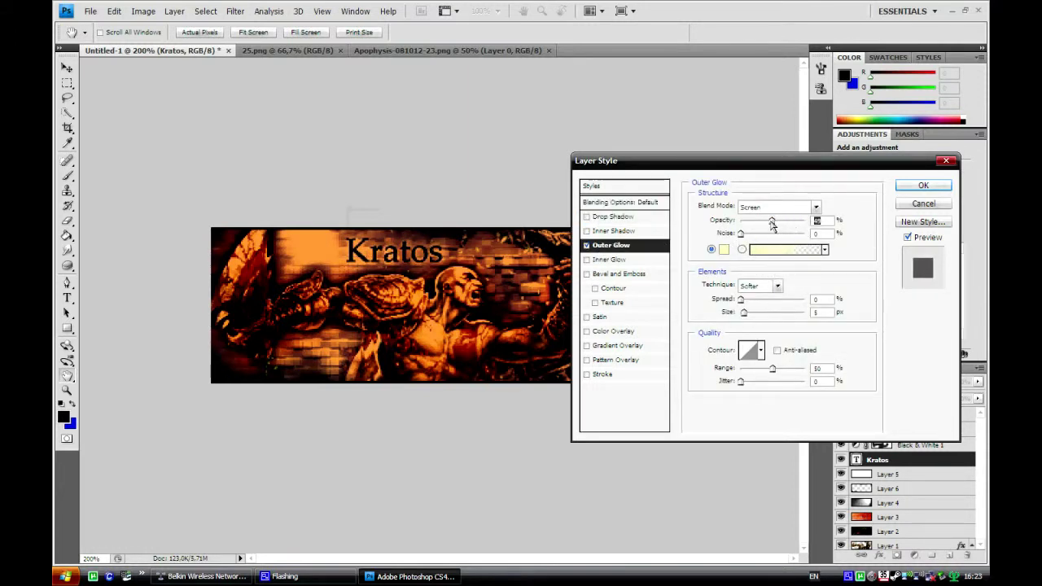
pyautogui.click(741, 300)
pyautogui.moveTo(741, 300)
pyautogui.mouseDown()
pyautogui.moveTo(753, 300)
pyautogui.moveTo(753, 315)
pyautogui.moveTo(744, 299)
pyautogui.mouseUp()
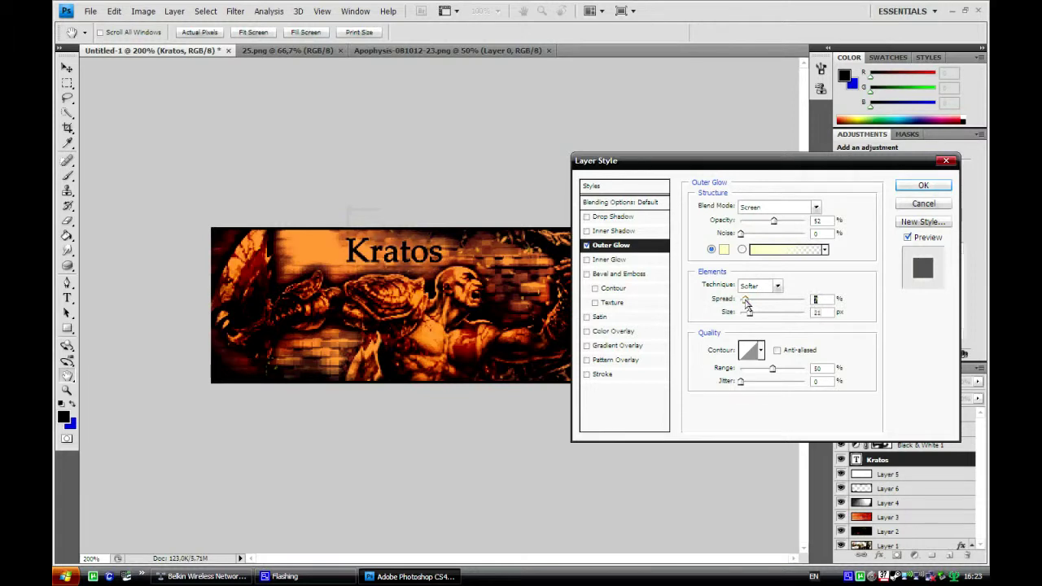
pyautogui.click(586, 245)
pyautogui.click(586, 245)
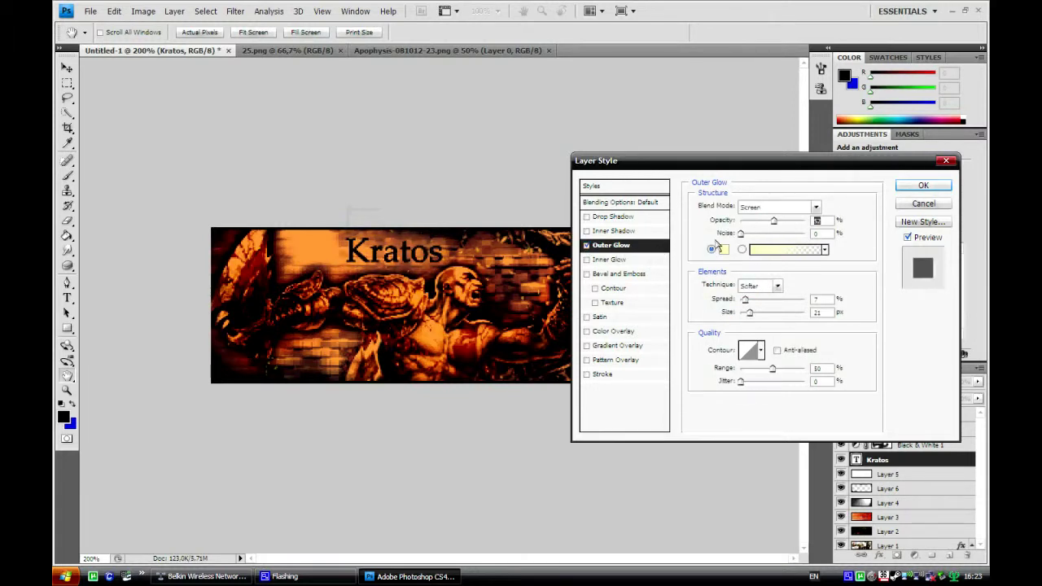
pyautogui.click(904, 186)
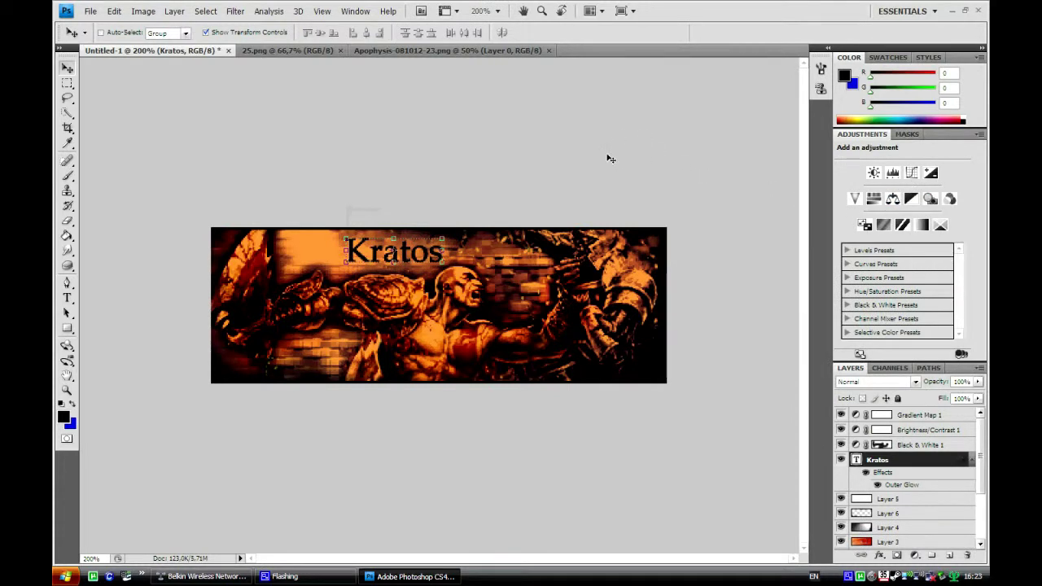
# Start Save As and browse to the Images > Signatures > PSD folder
pyautogui.hotkey('ctrl', '-')
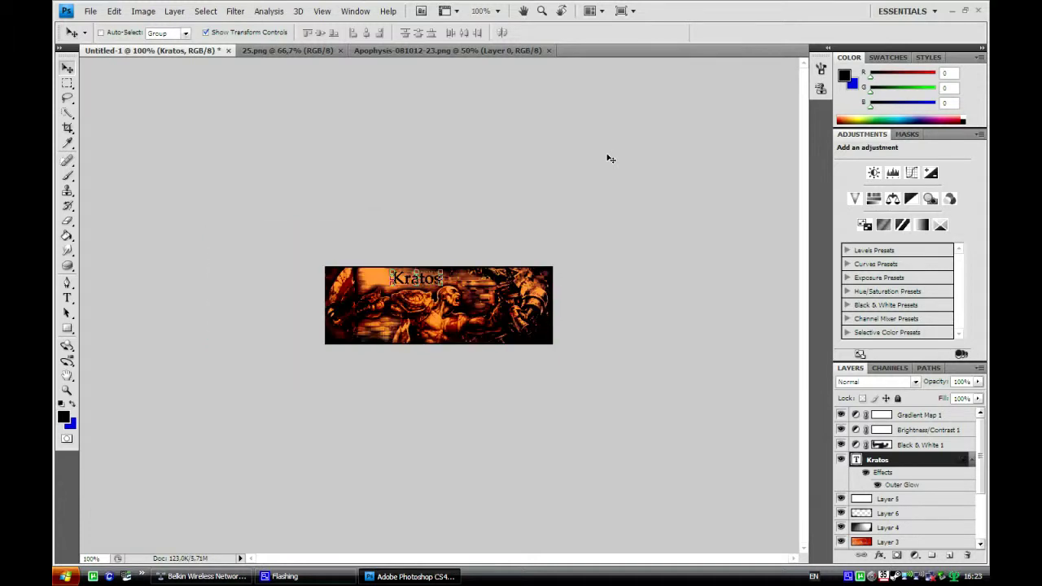
pyautogui.click(905, 415)
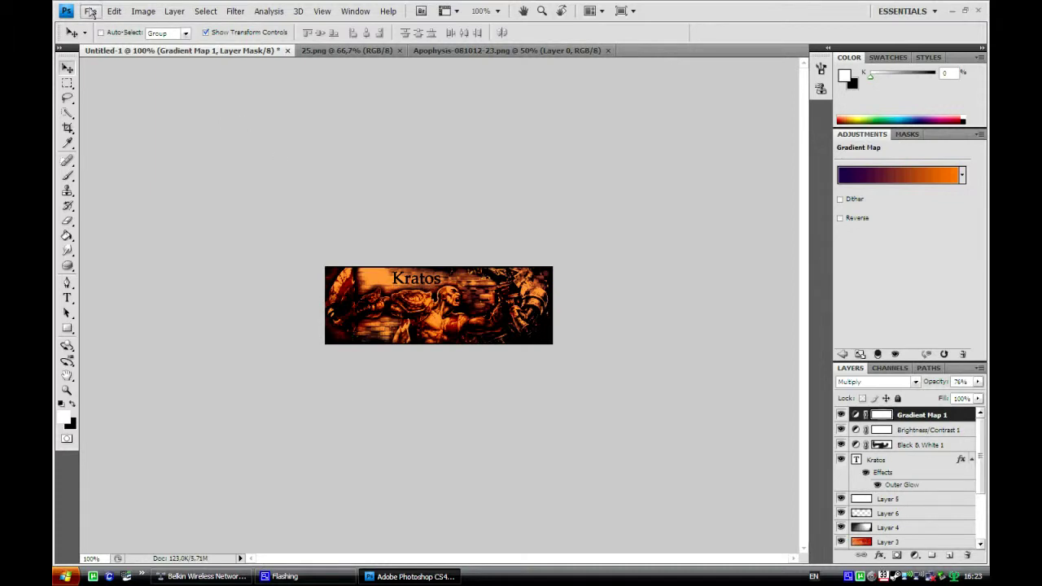
pyautogui.click(91, 10)
pyautogui.click(145, 171)
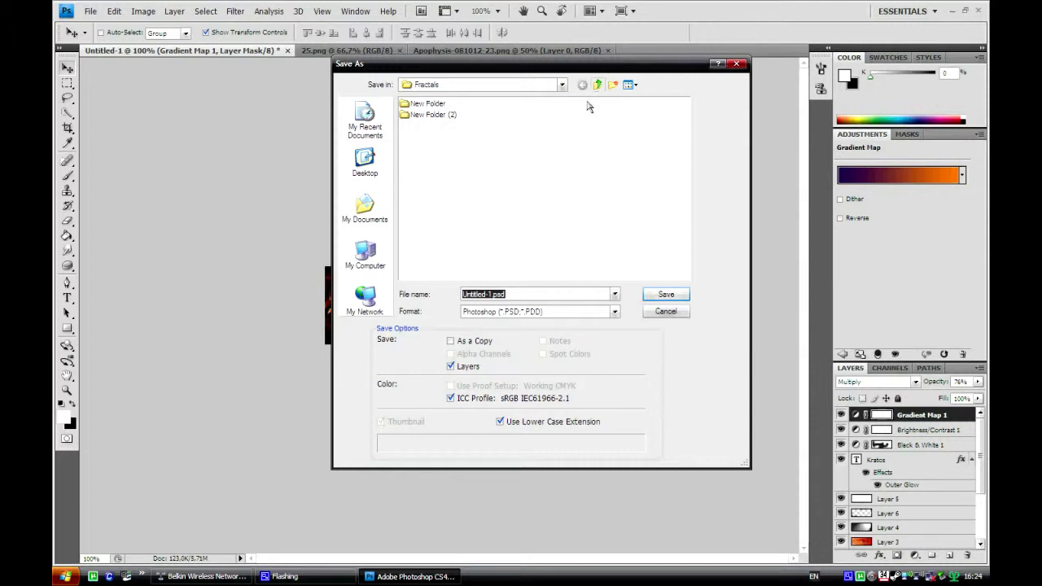
pyautogui.click(597, 85)
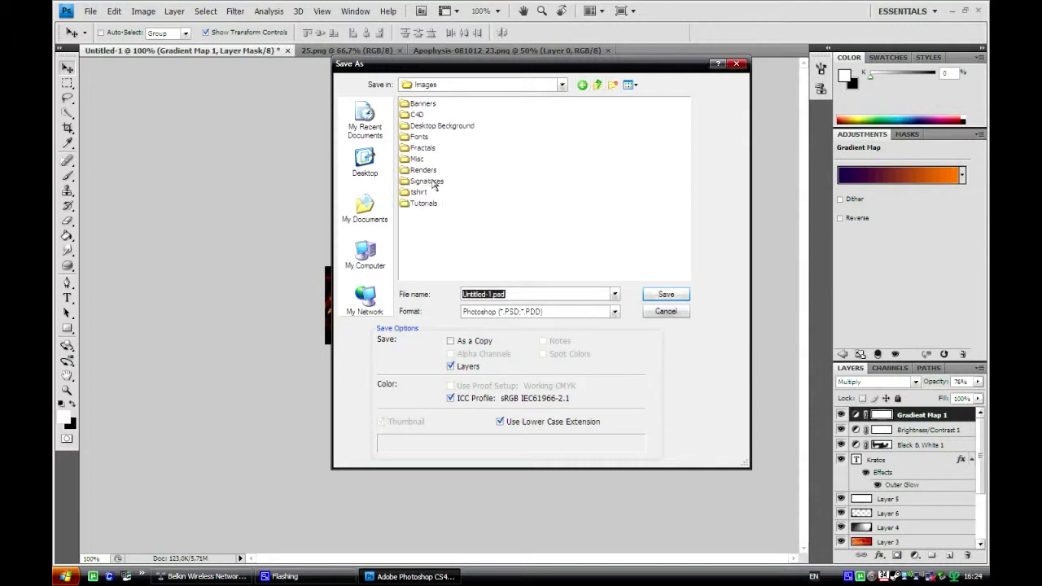
pyautogui.doubleClick(427, 181)
pyautogui.doubleClick(415, 115)
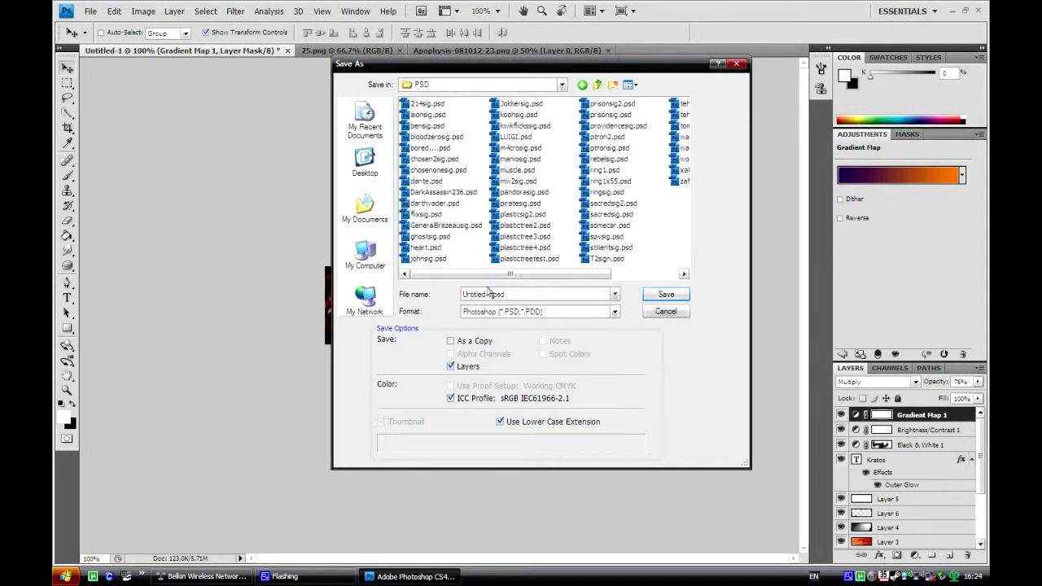
# Save the banner as kratos.psd, accepting Maximize Compatibility
pyautogui.doubleClick(489, 294)
pyautogui.moveTo(489, 294); pyautogui.dragTo(458, 294)
pyautogui.write('kratos')
pyautogui.click(667, 293)
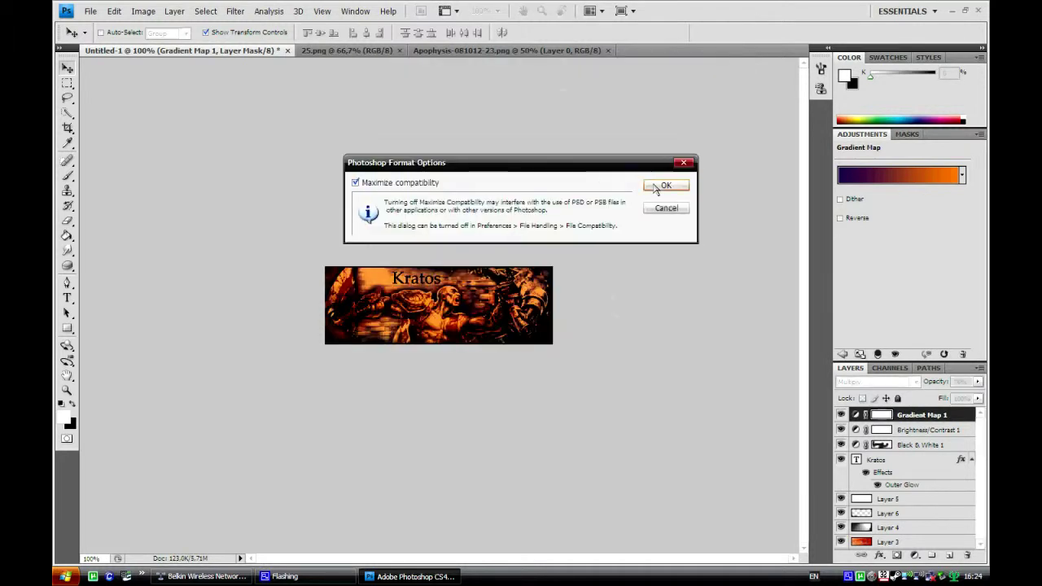
pyautogui.click(658, 186)
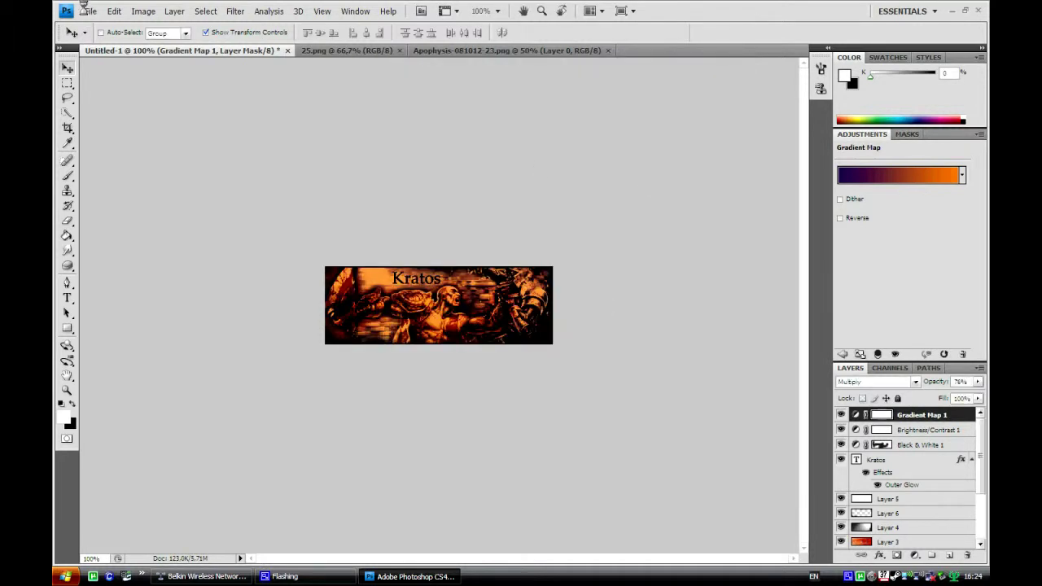
# Start another Save As and browse to the Signatures PNG folder
pyautogui.click(90, 11)
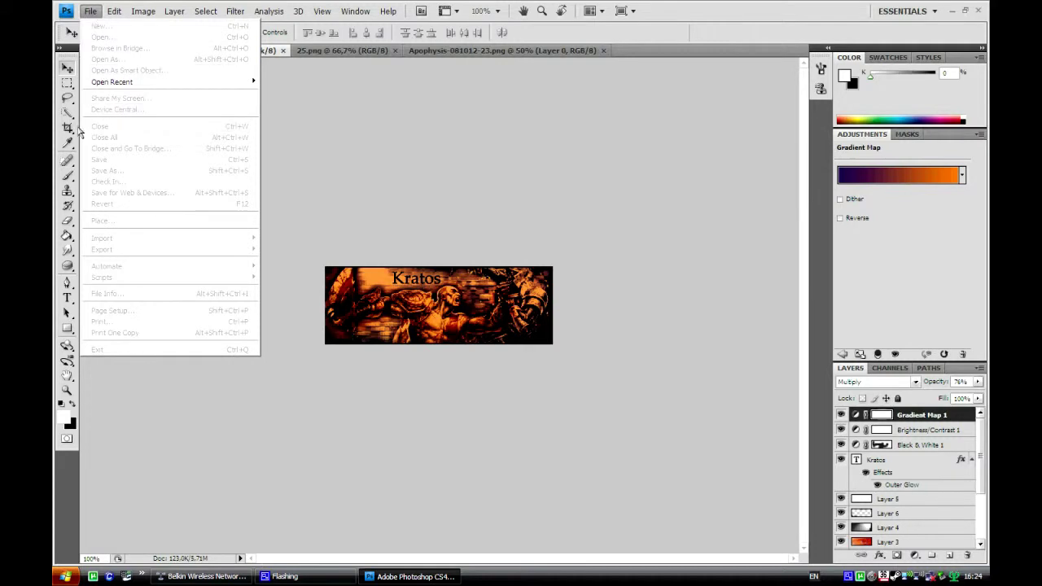
pyautogui.click(311, 116)
pyautogui.click(88, 13)
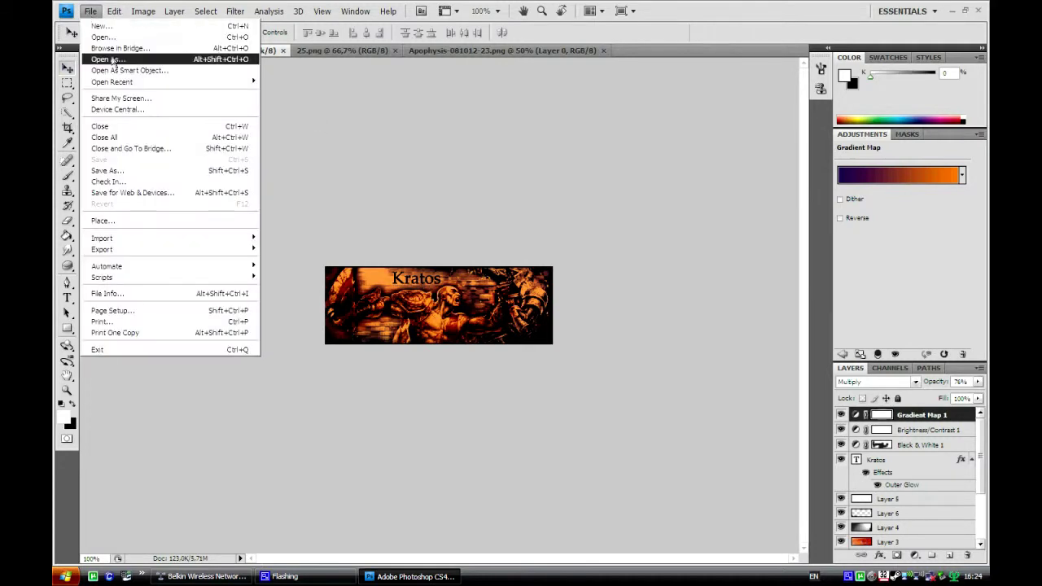
pyautogui.click(118, 170)
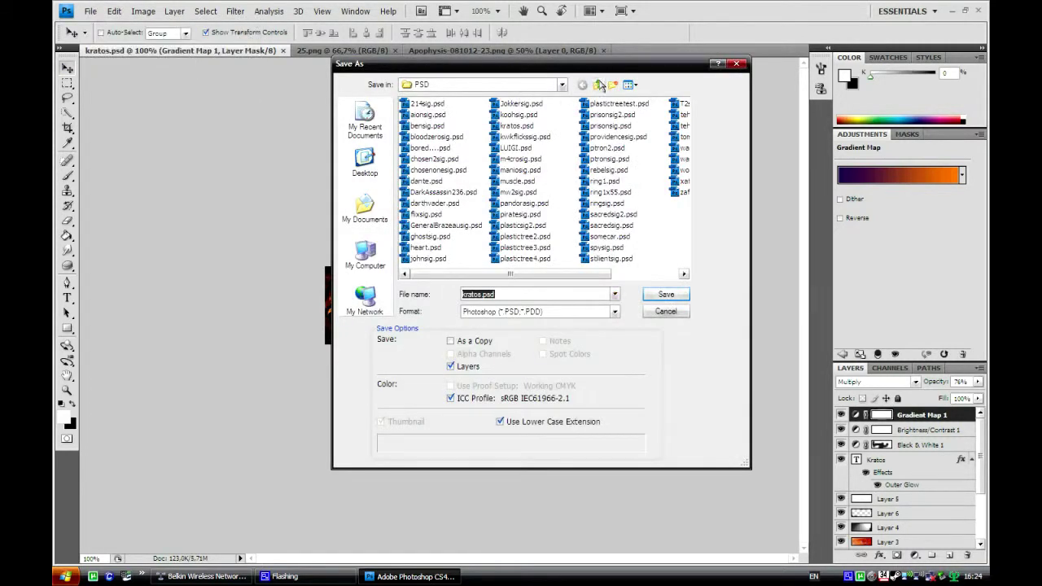
pyautogui.click(599, 83)
pyautogui.doubleClick(421, 104)
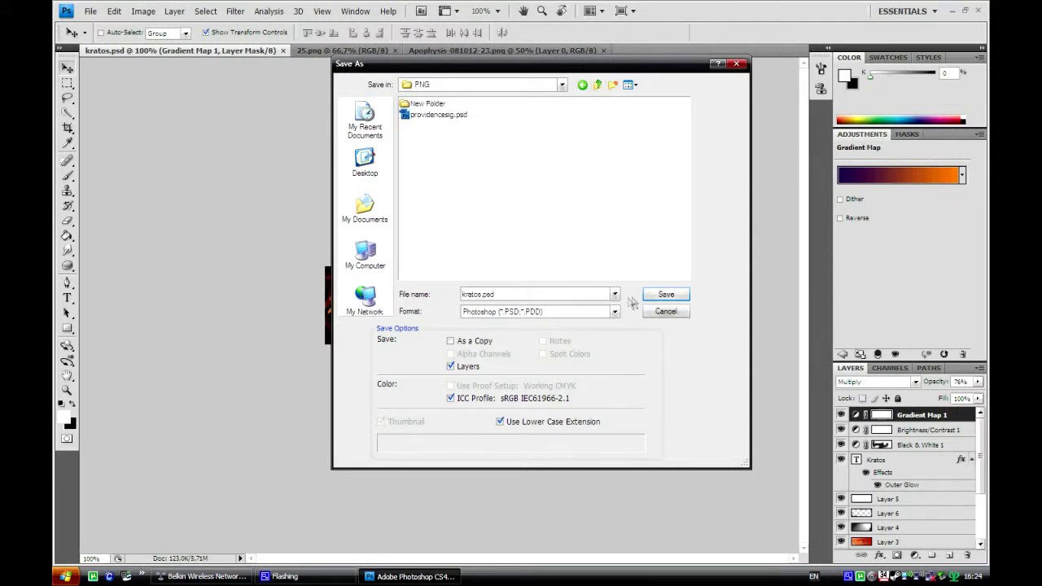
# Save the banner as kratos.png in PNG format, non-interlaced
pyautogui.click(599, 311)
pyautogui.click(534, 459)
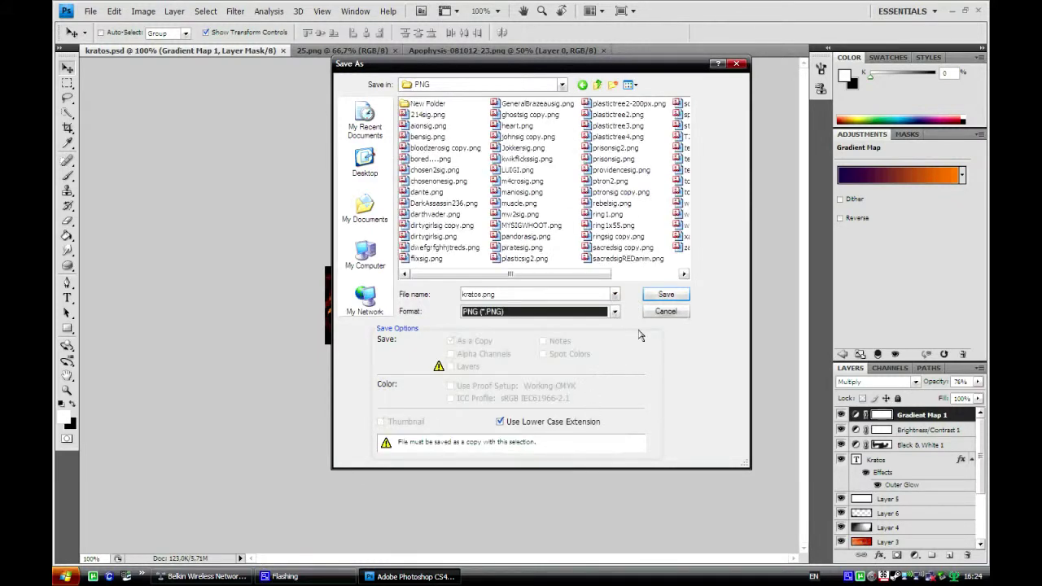
pyautogui.click(662, 295)
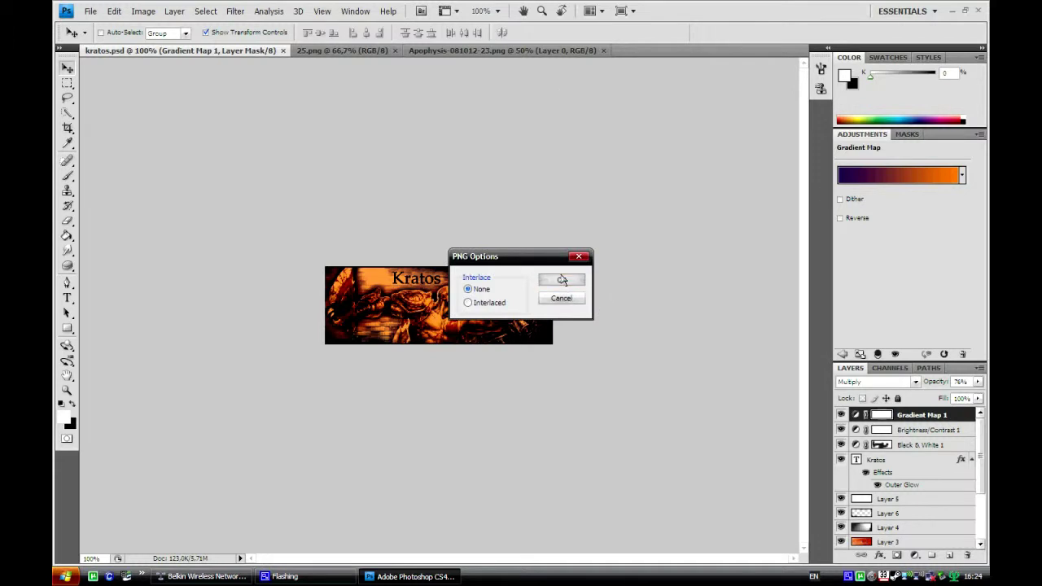
pyautogui.click(561, 280)
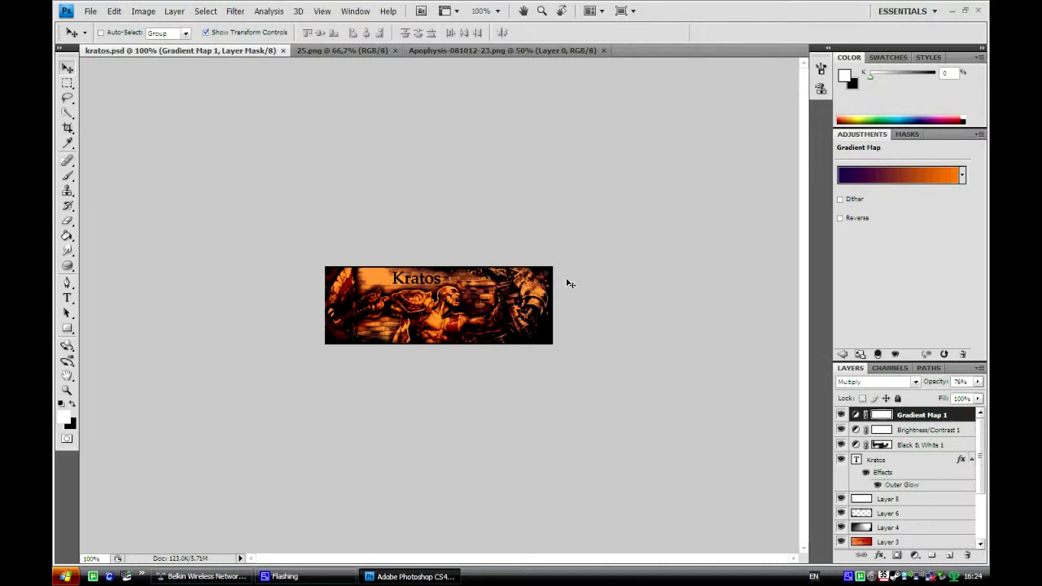